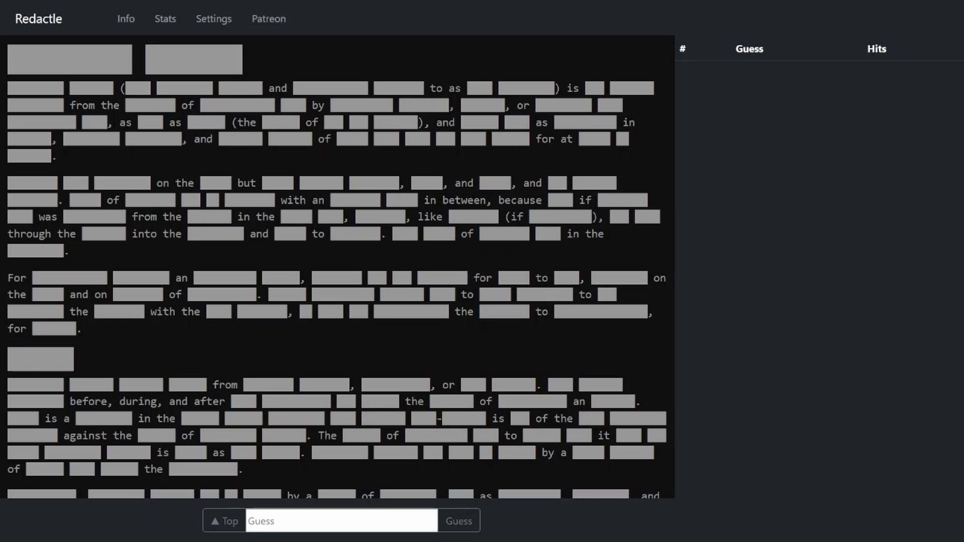
scroll(339, 271, "down", 5)
scroll(339, 271, "down", 3)
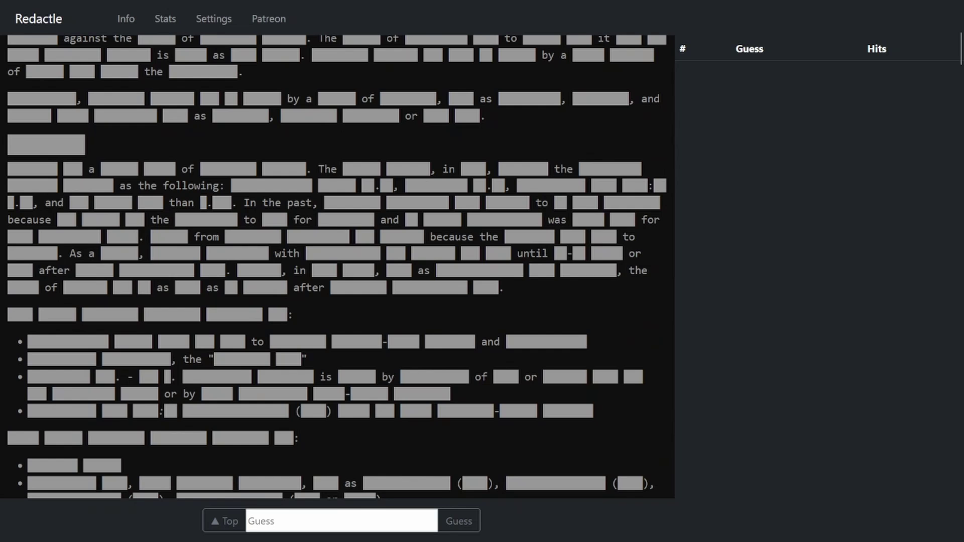
scroll(338, 271, "down", 5)
scroll(339, 271, "down", 5)
scroll(339, 271, "down", 4)
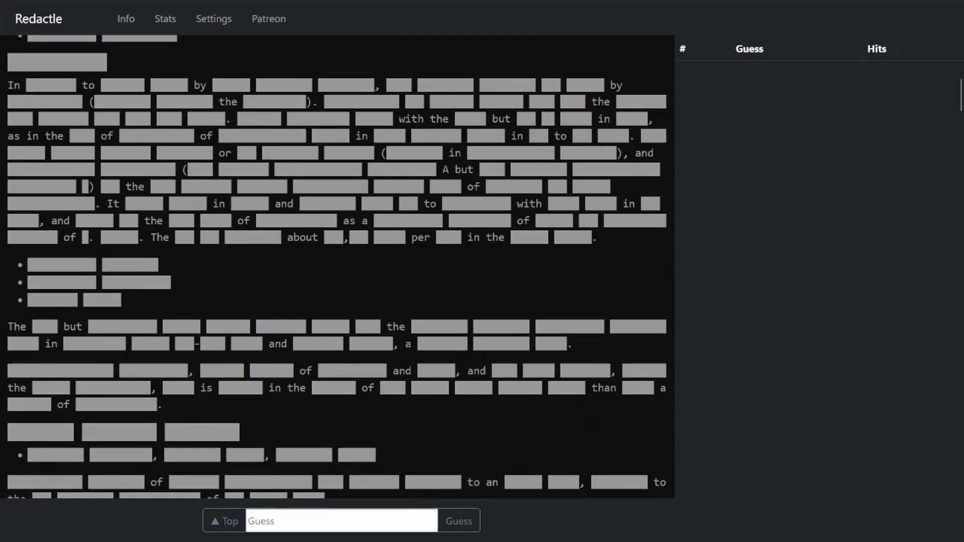
scroll(339, 271, "down", 5)
scroll(339, 271, "down", 5)
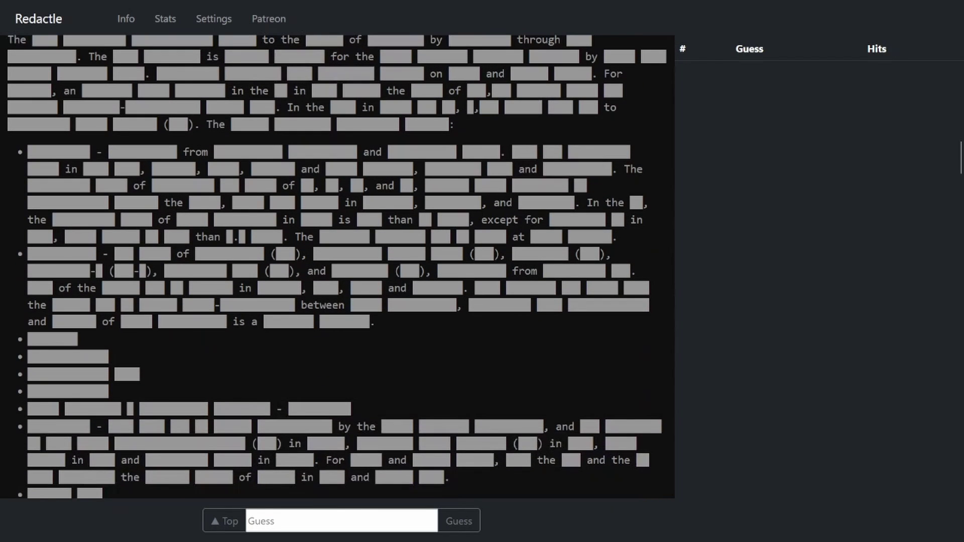
scroll(339, 272, "down", 5)
scroll(339, 271, "down", 2)
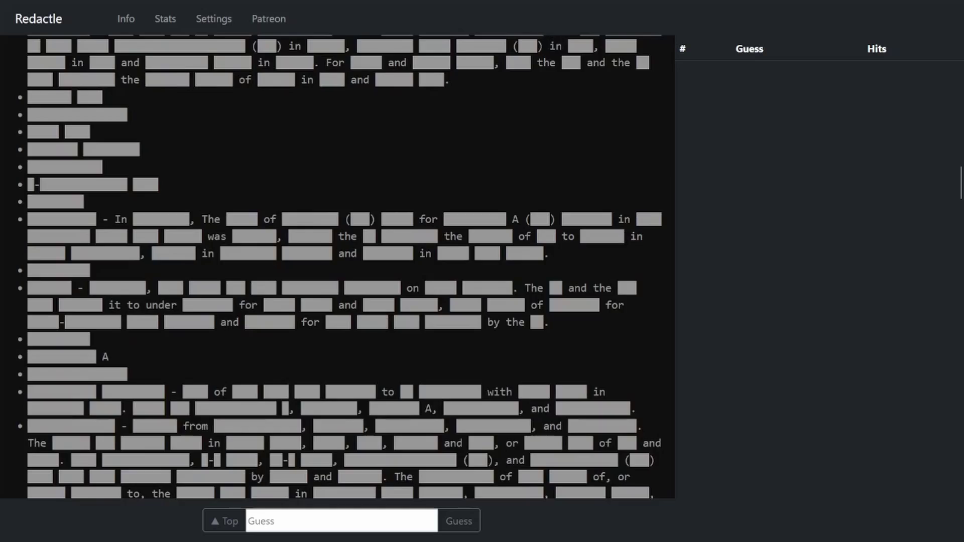
scroll(339, 272, "down", 5)
scroll(339, 272, "down", 4)
scroll(340, 271, "down", 5)
scroll(339, 271, "down", 5)
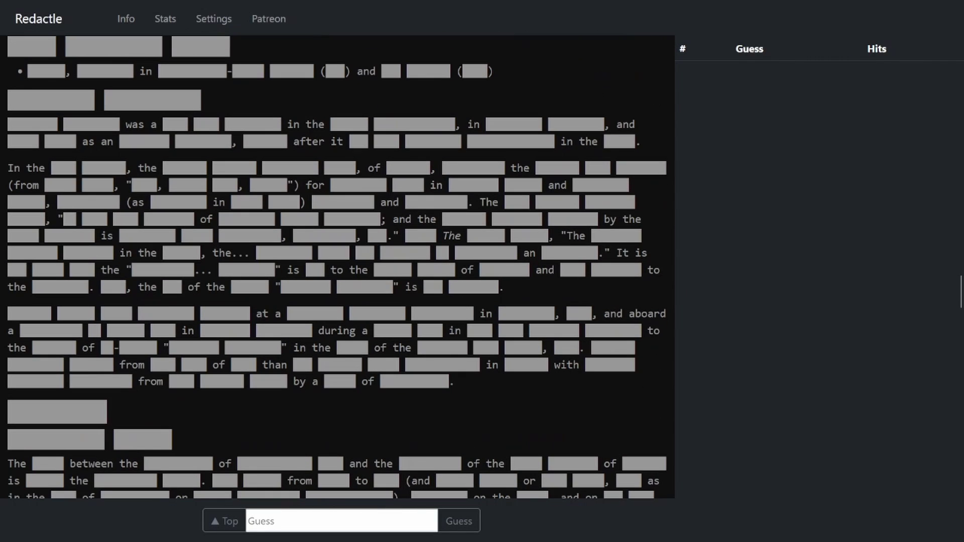
scroll(340, 272, "down", 5)
scroll(339, 272, "down", 5)
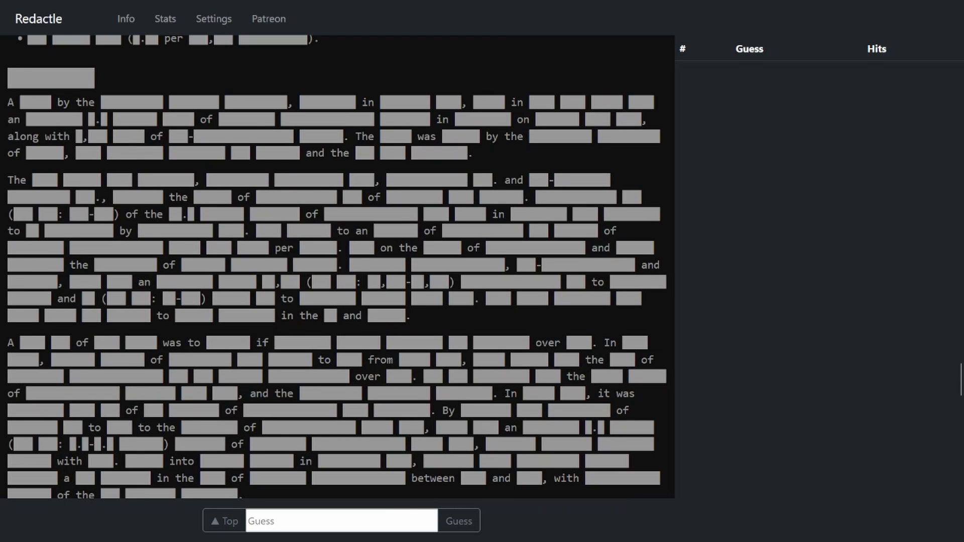
scroll(339, 272, "down", 5)
scroll(339, 271, "down", 5)
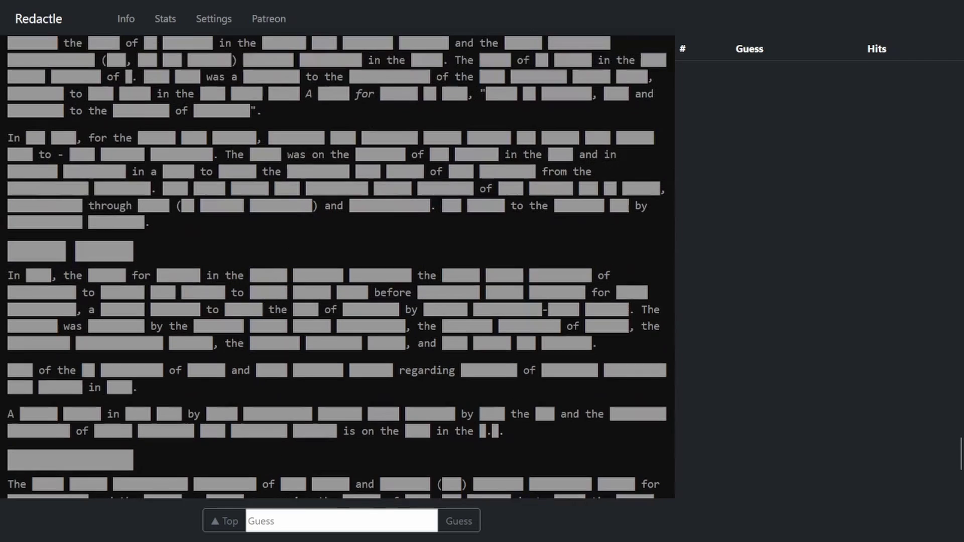
scroll(339, 271, "down", 8)
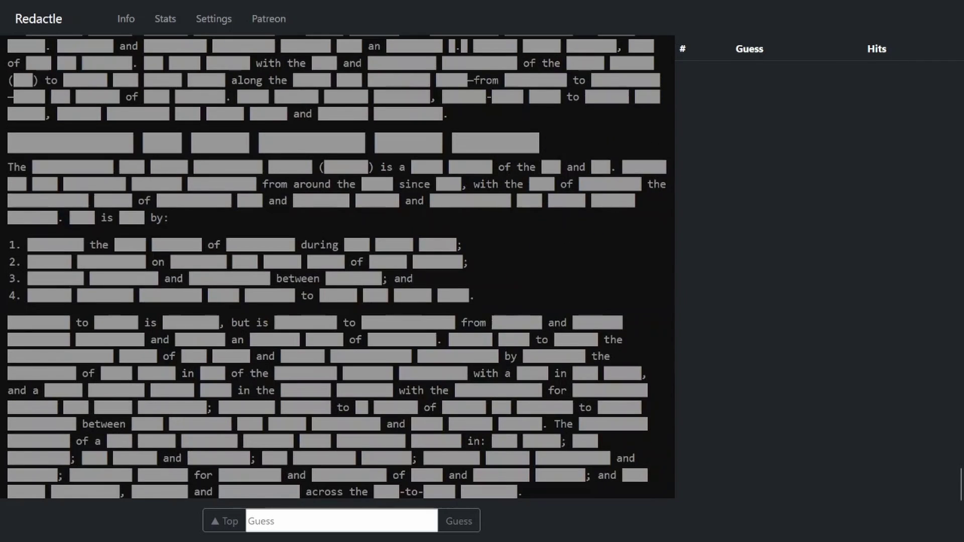
scroll(339, 271, "down", 2)
scroll(339, 271, "down", 6)
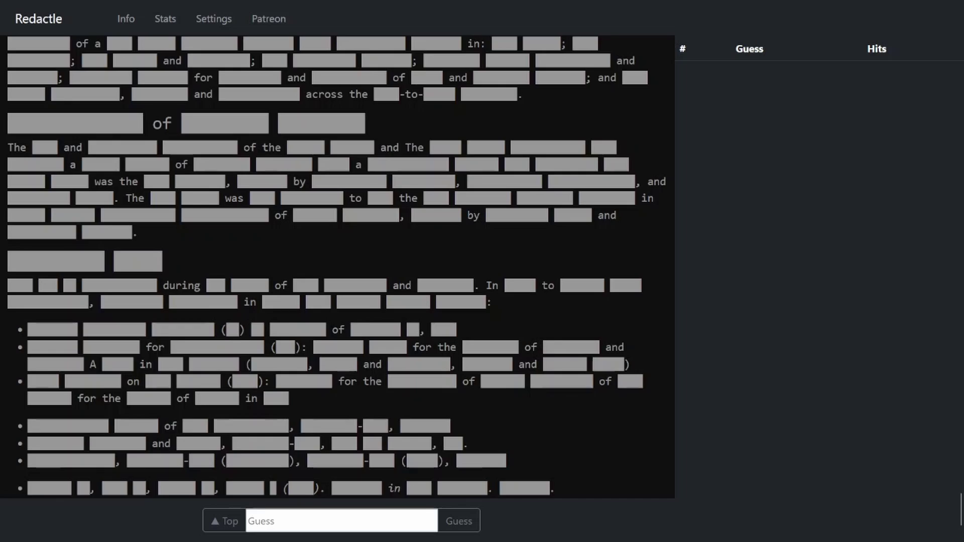
scroll(339, 271, "down", 3)
Return to the article top and select a few redacted lines to inspect them.
key("Home")
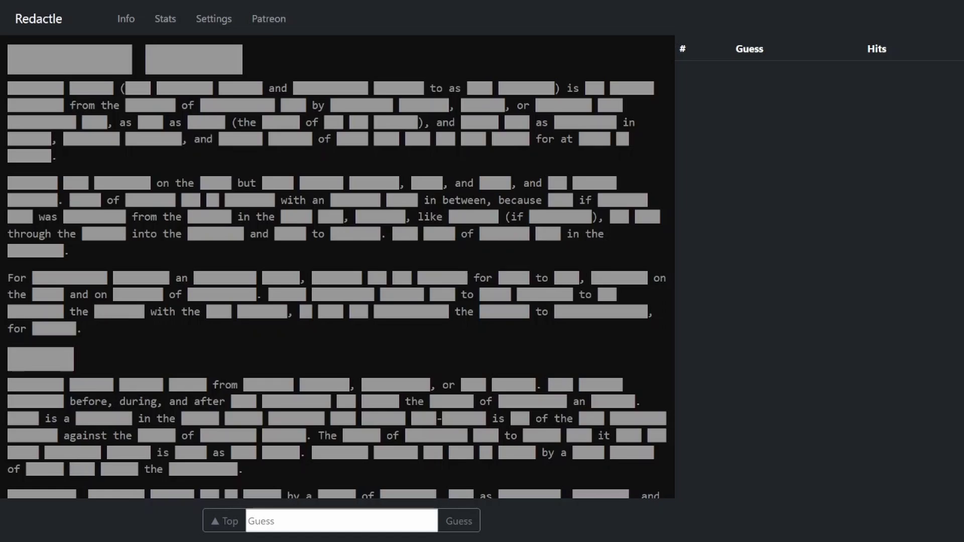
scroll(339, 271, "down", 10)
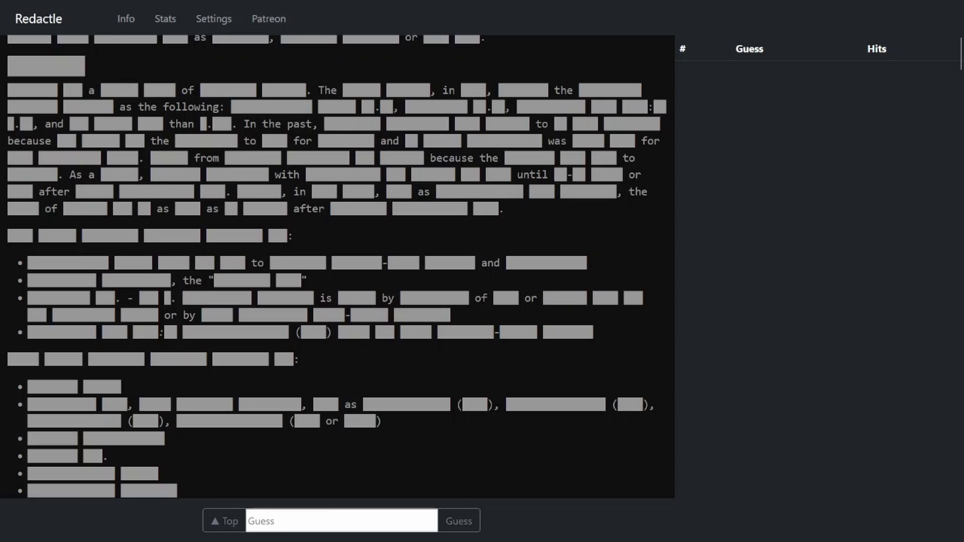
left_click_drag(648, 107, 151, 158)
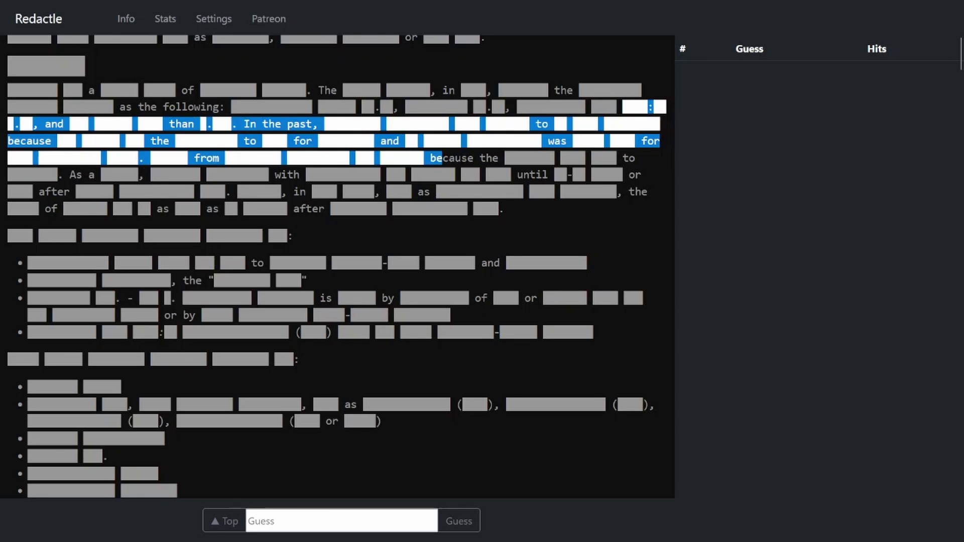
left_click(151, 158)
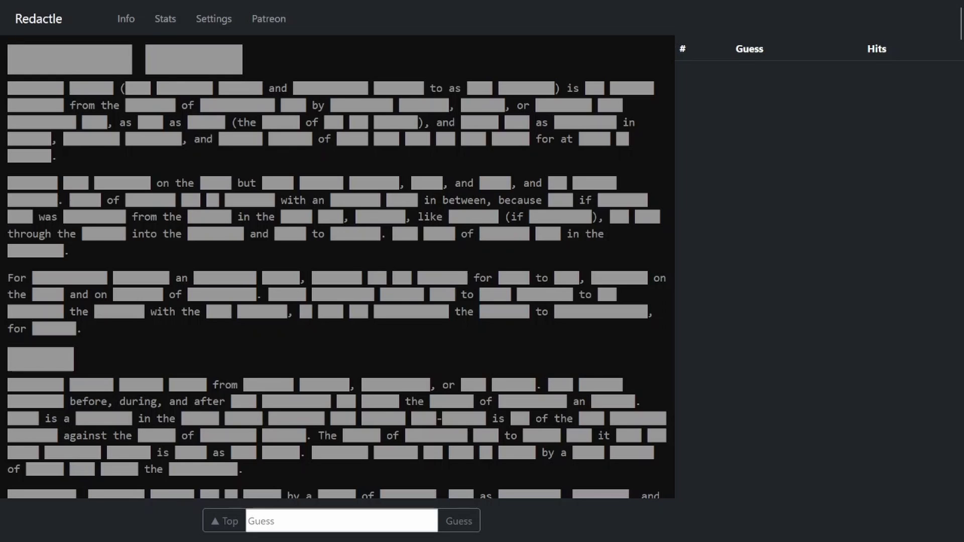
scroll(339, 271, "down", 5)
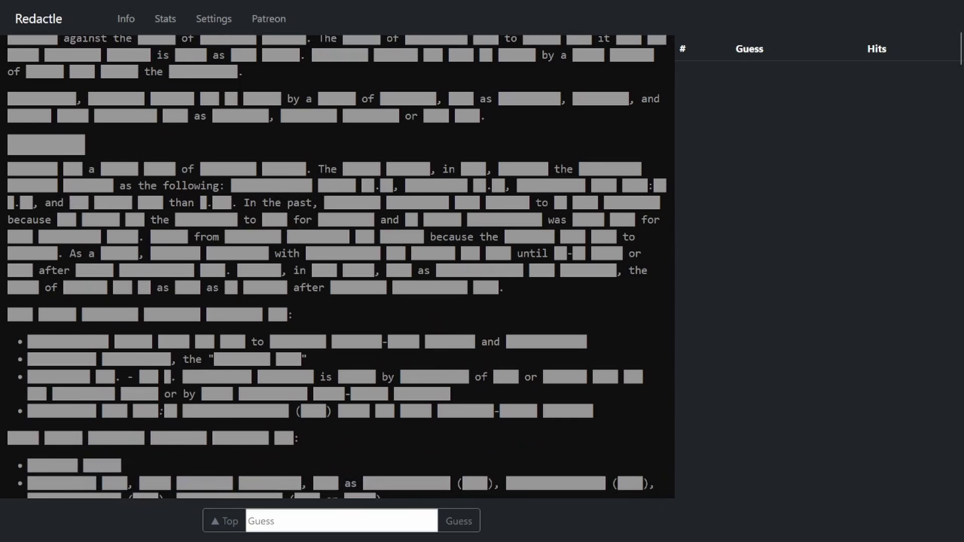
Guess geography and science, then browse the highlighted Science and measure occurrences.
left_click(339, 522)
type("histor")
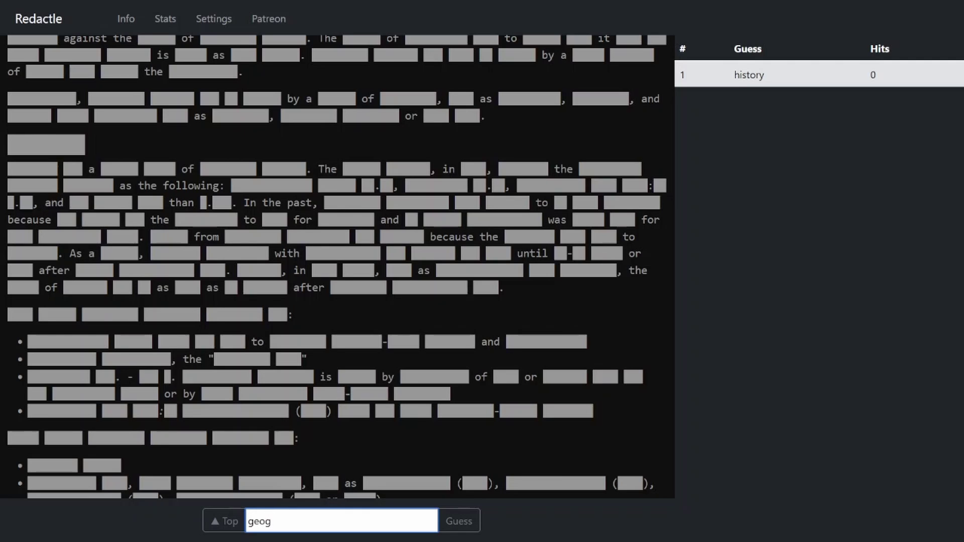
key("Return")
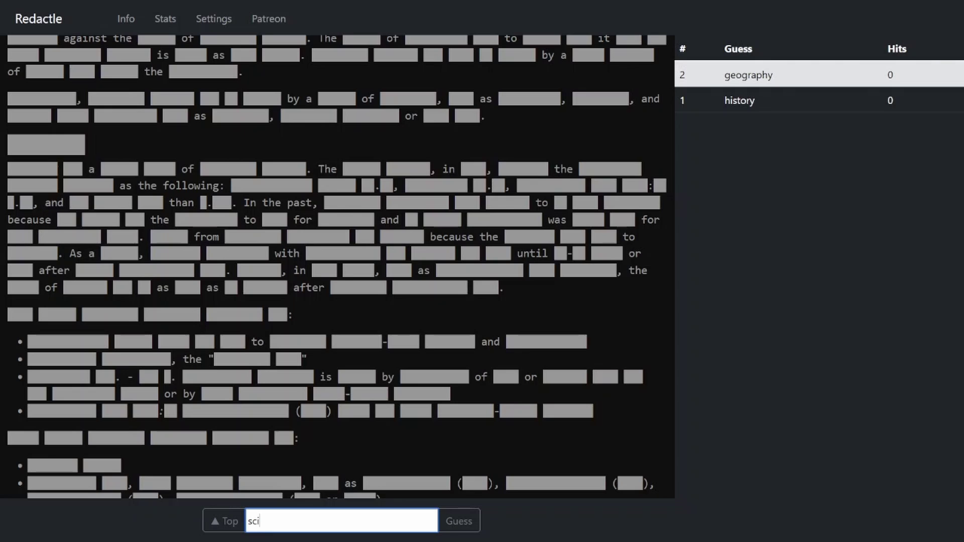
type("science")
key("Return")
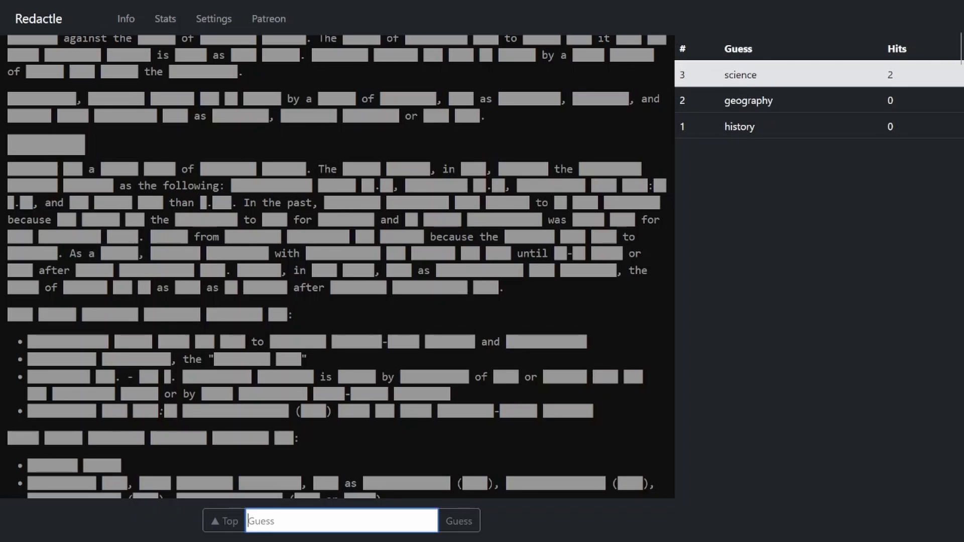
left_click(753, 74)
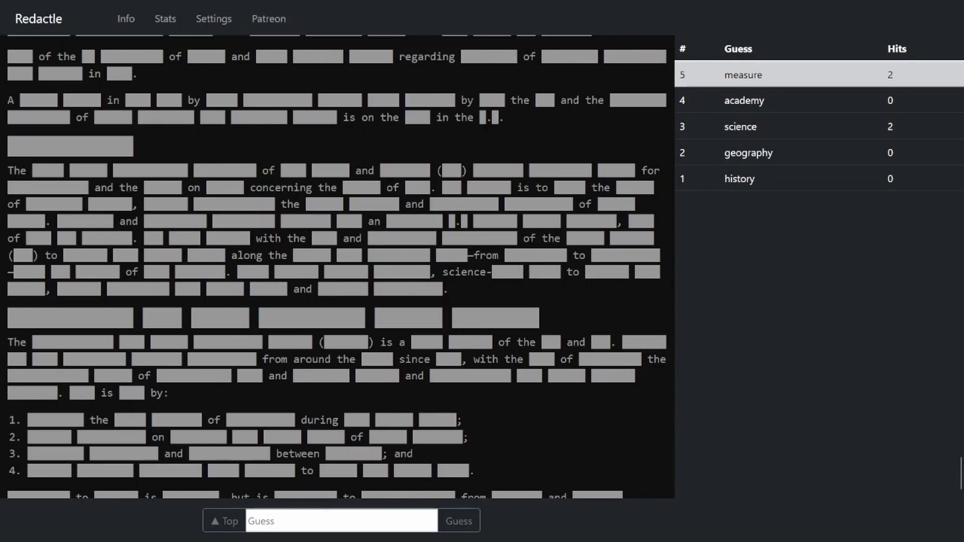
left_click(753, 74)
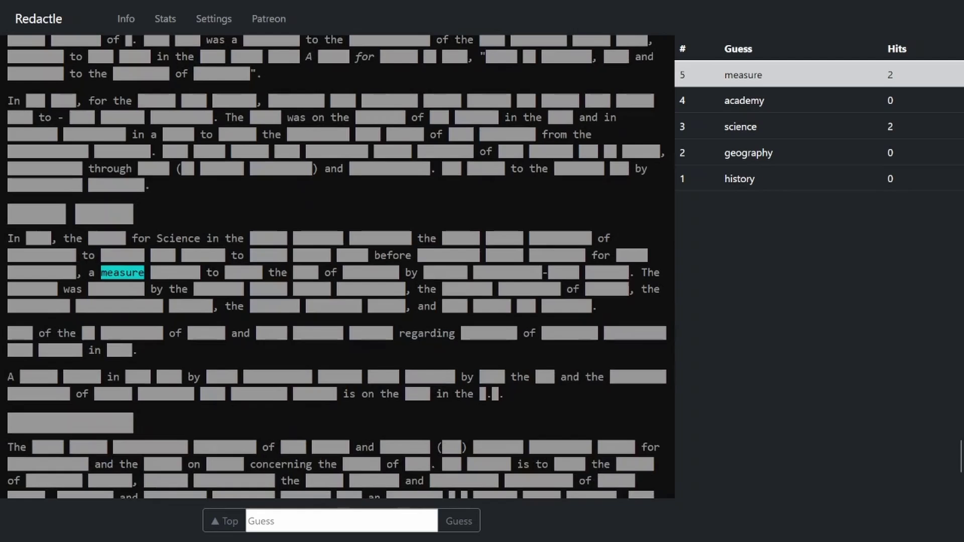
type("3")
Guess the numbers 3, 1, 2, 3 again, 4, 5 and 6.
key("Return")
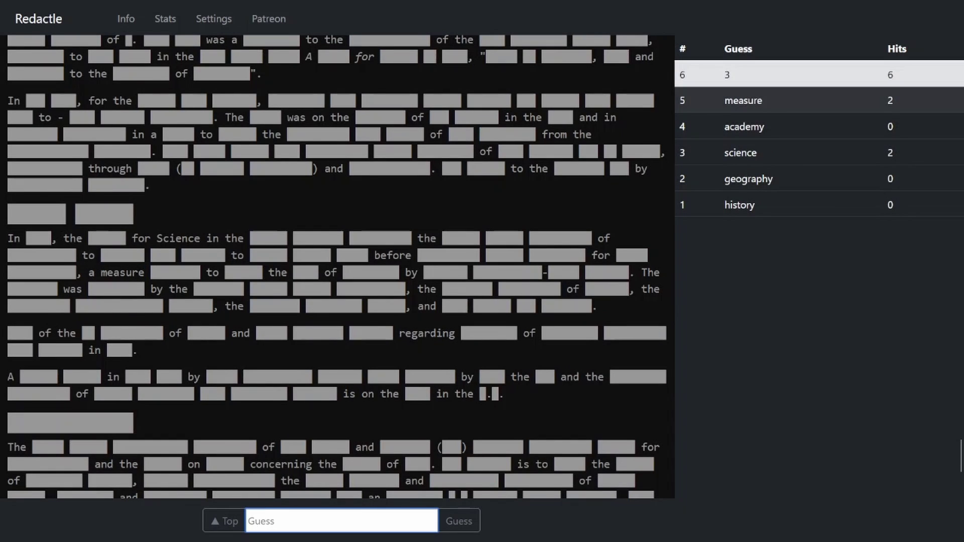
scroll(339, 271, "up", 15)
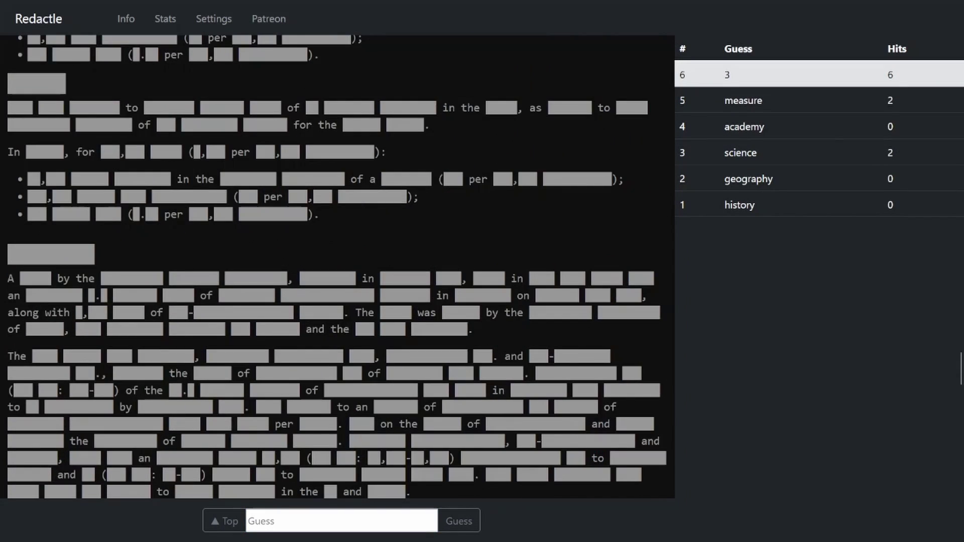
left_click_drag(62, 242, 324, 261)
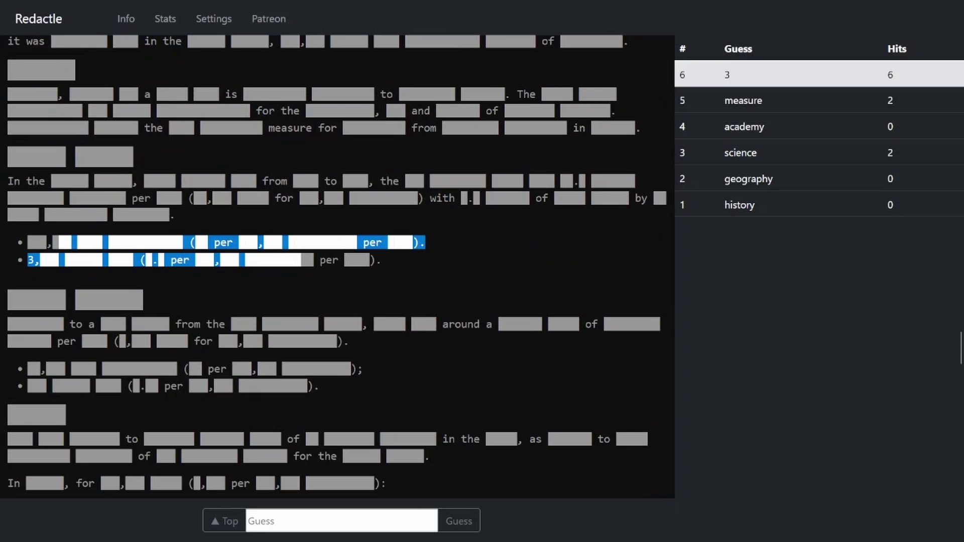
left_click(324, 260)
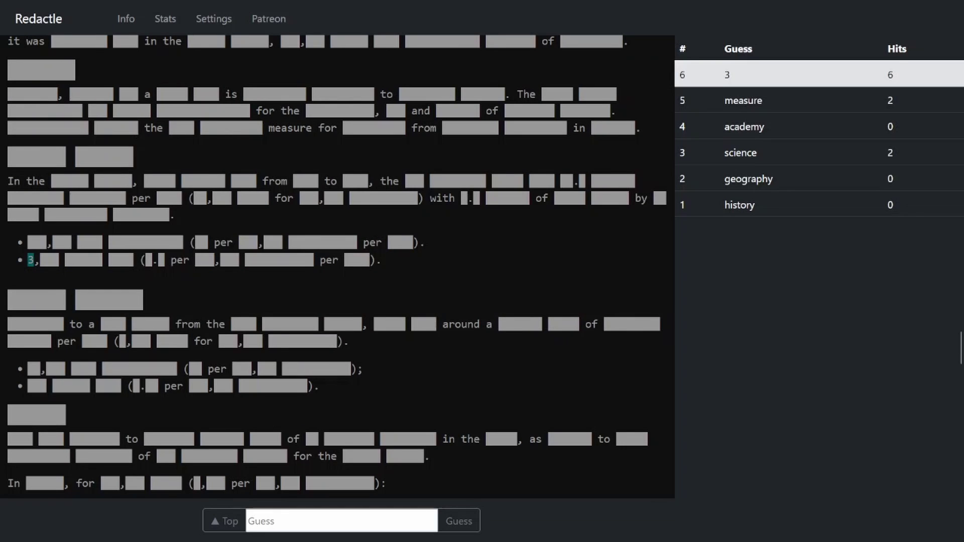
type("1")
key("Return")
type("2")
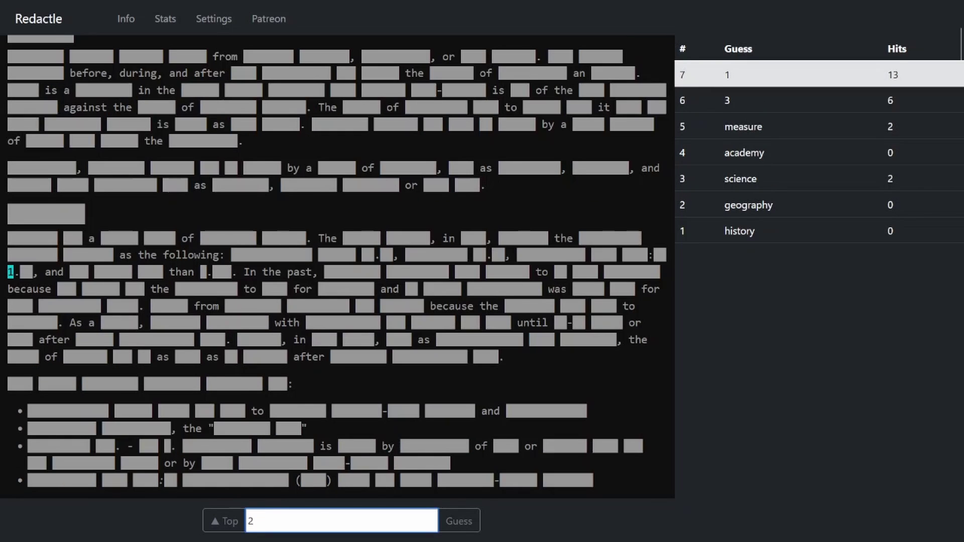
key("Return")
scroll(339, 271, "down", 15)
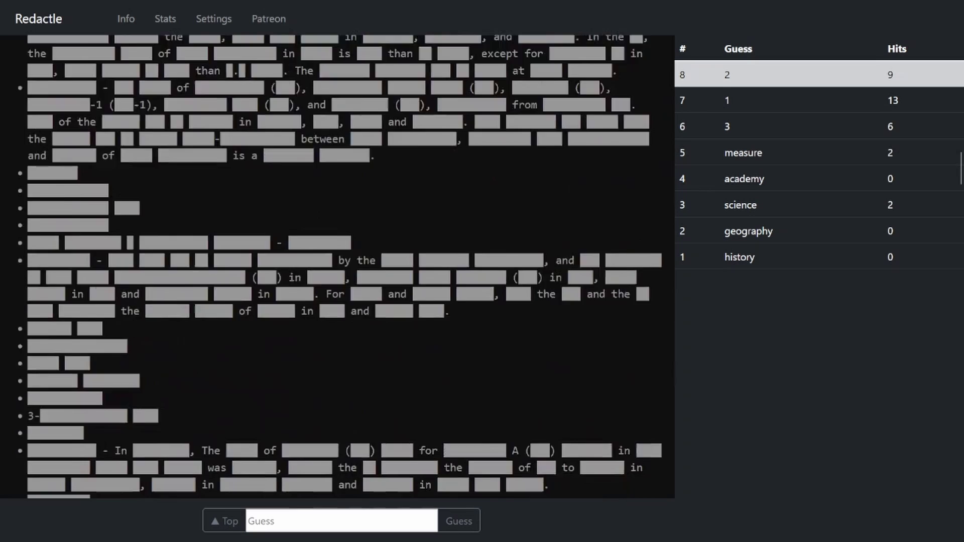
scroll(339, 272, "down", 5)
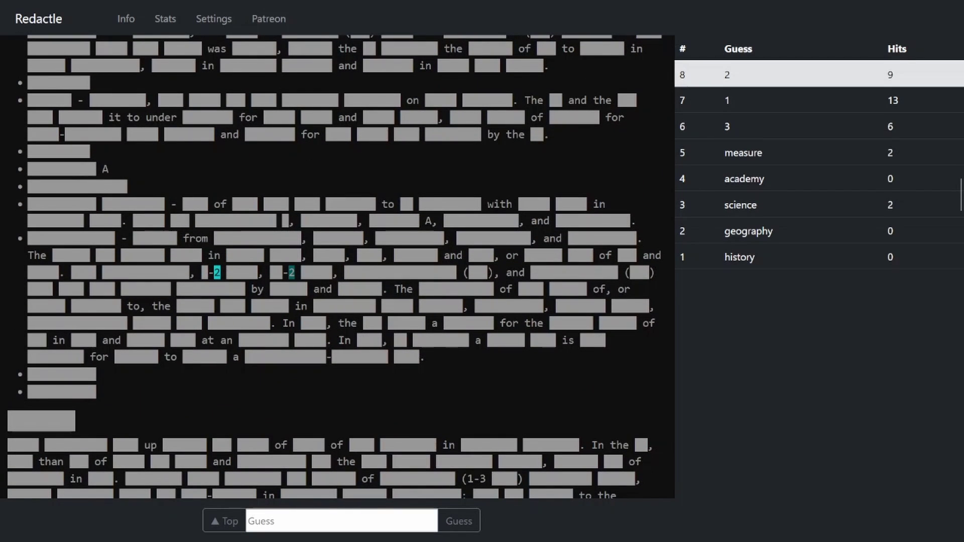
type("3")
key("Return")
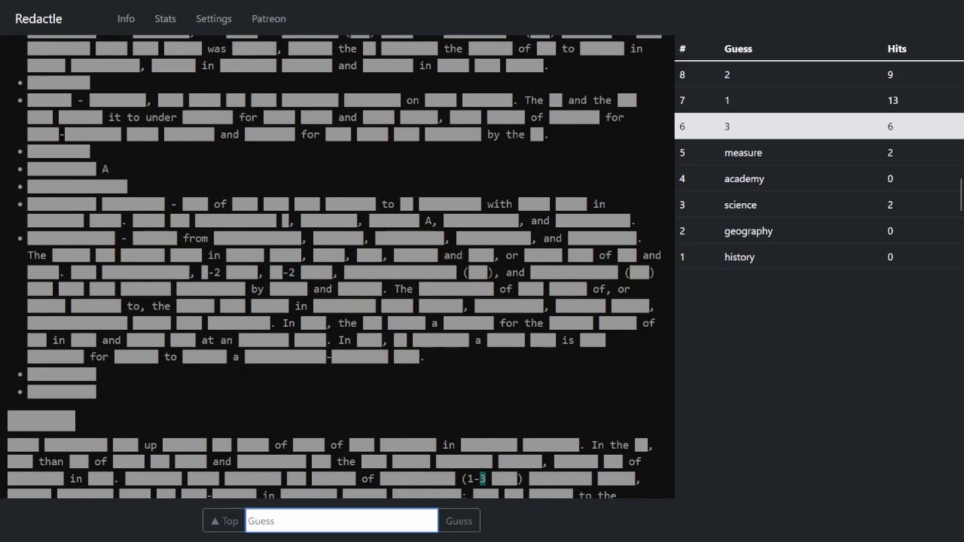
type("4")
key("Return")
type("5")
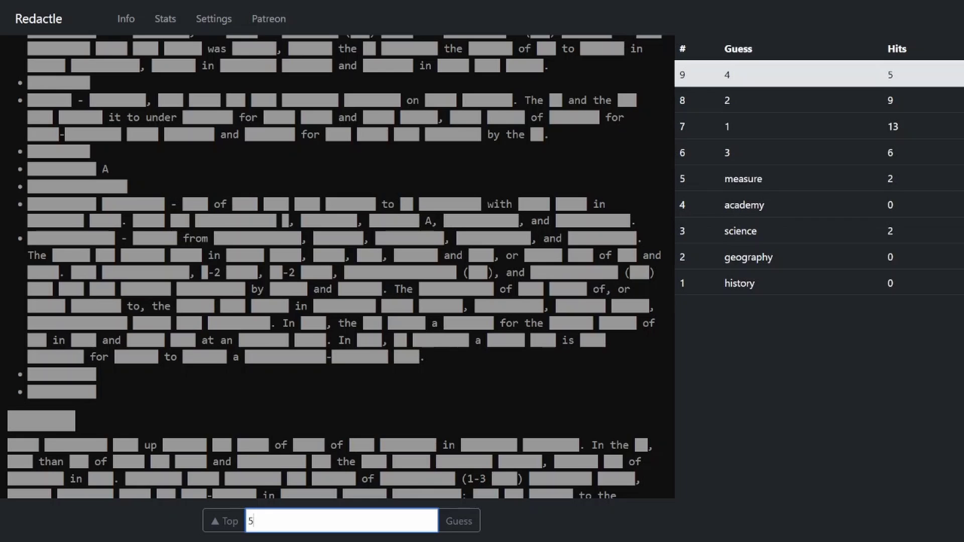
key("Return")
type("6")
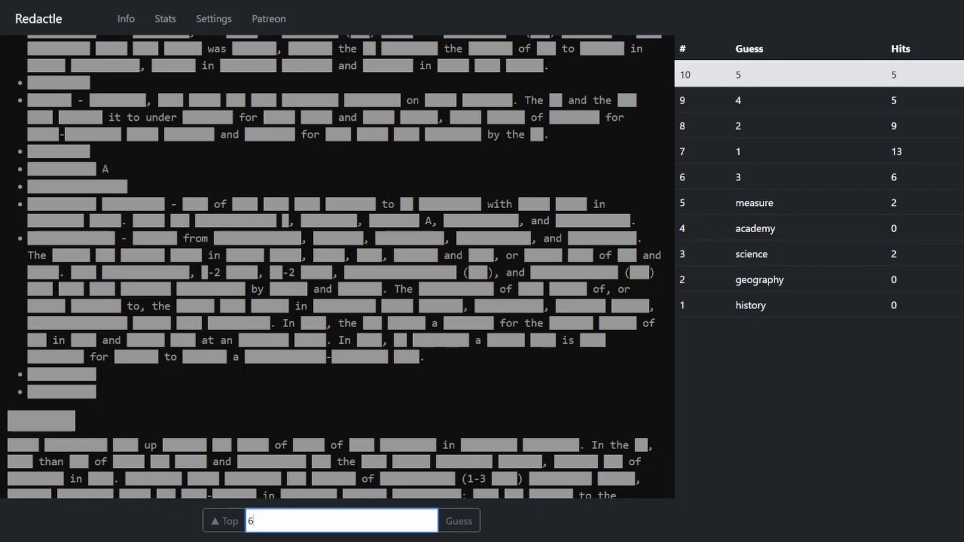
key("Return")
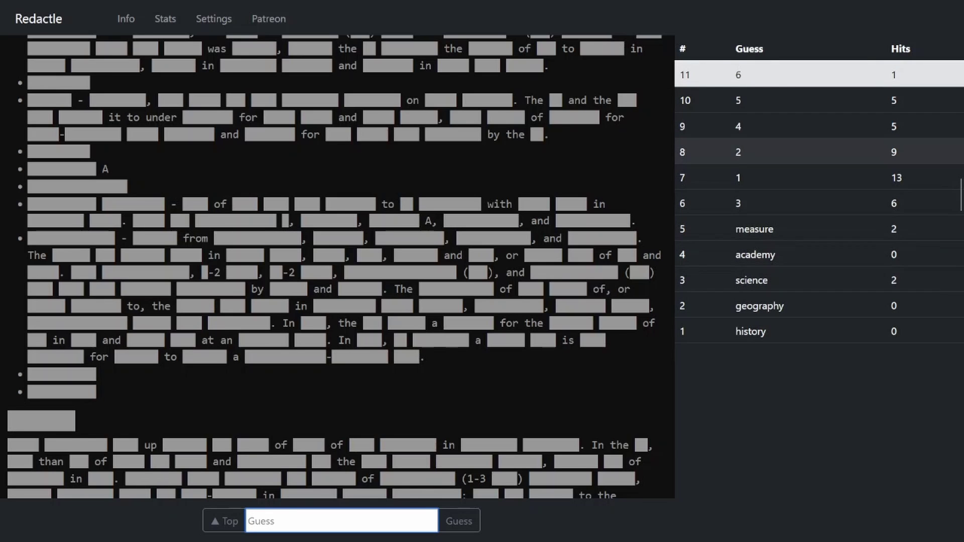
Cycle through the highlighted occurrences of the guessed number 4.
left_click(814, 151)
left_click(813, 126)
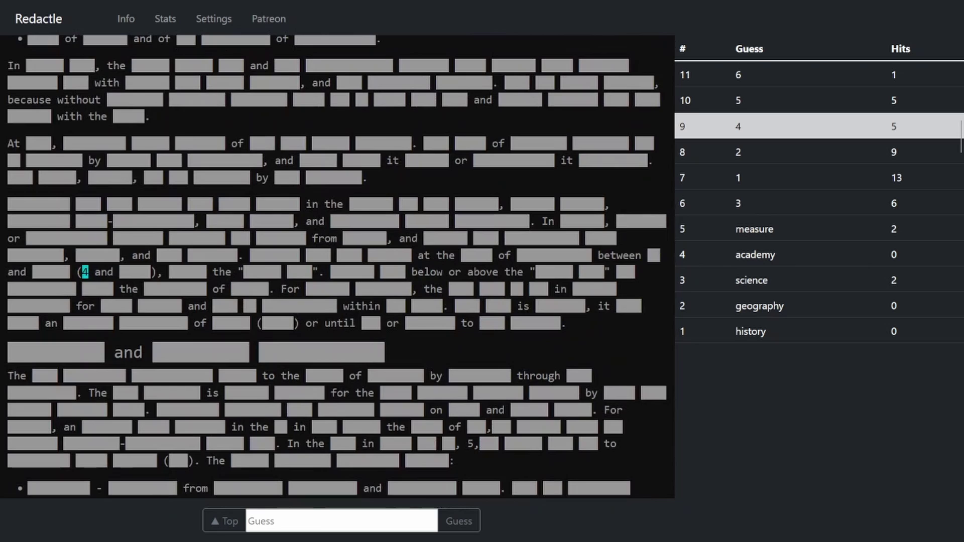
left_click(814, 126)
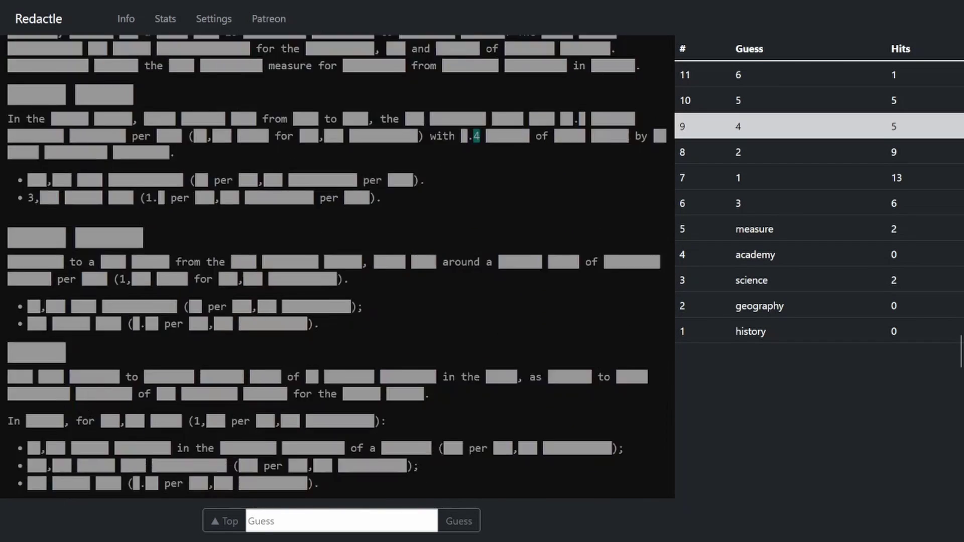
left_click(813, 126)
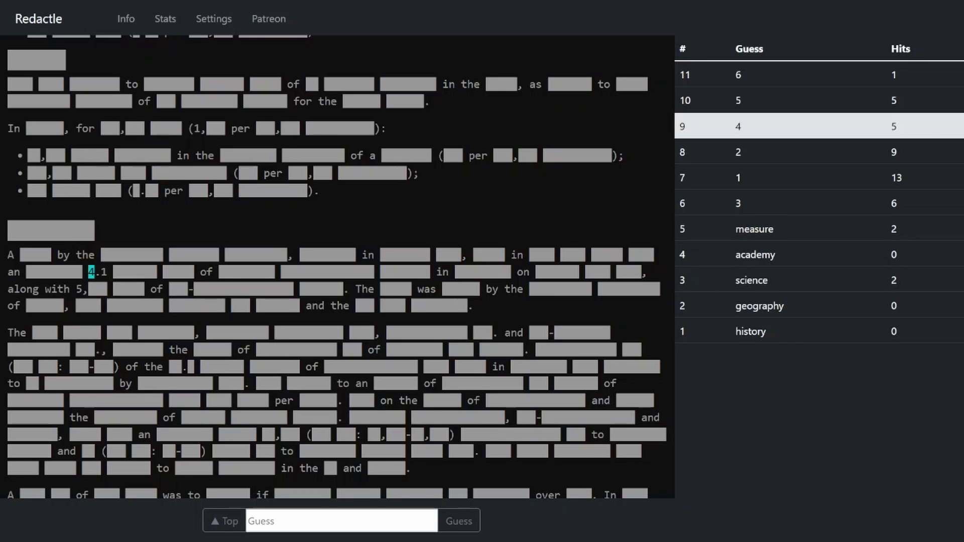
type("earthquake")
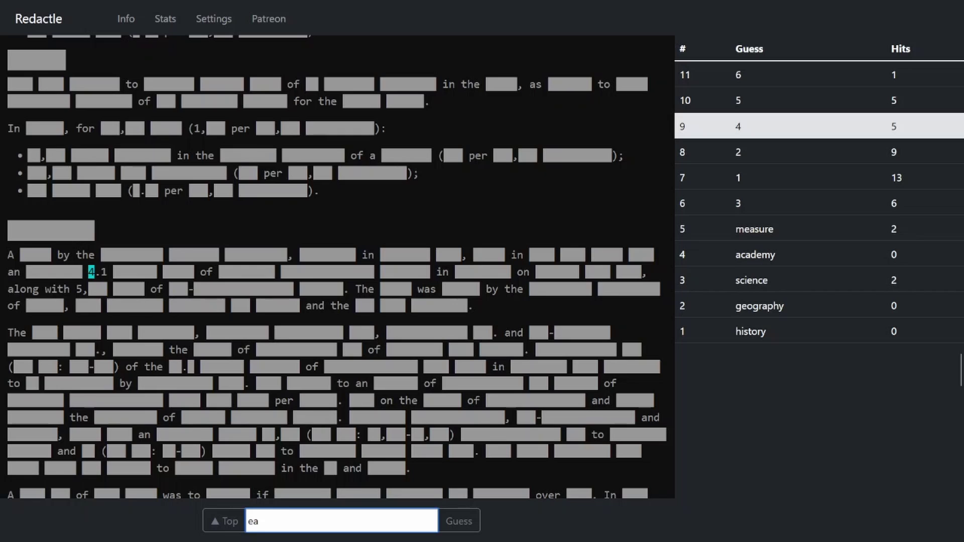
Guess earthquake, then step through the occurrences of 1.
key("Return")
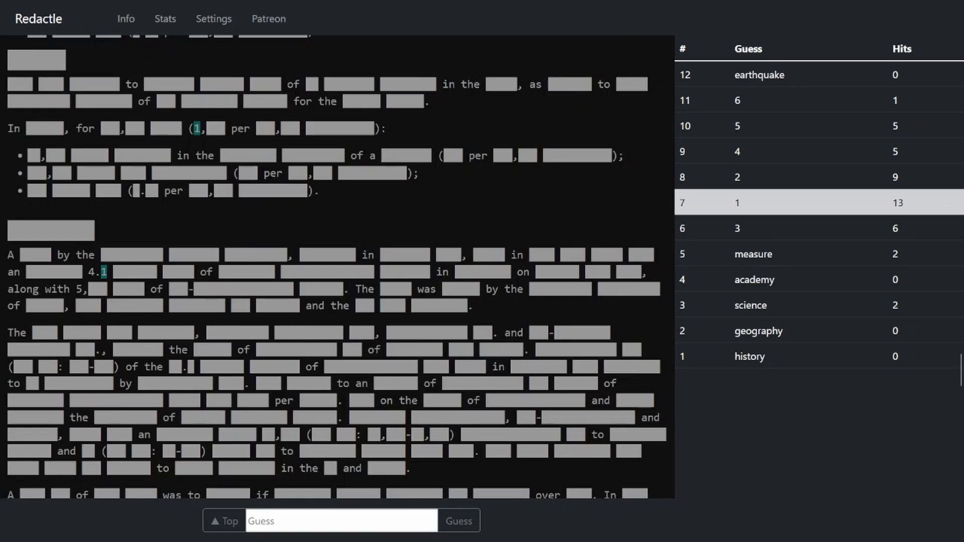
left_click(819, 202)
left_click(819, 202)
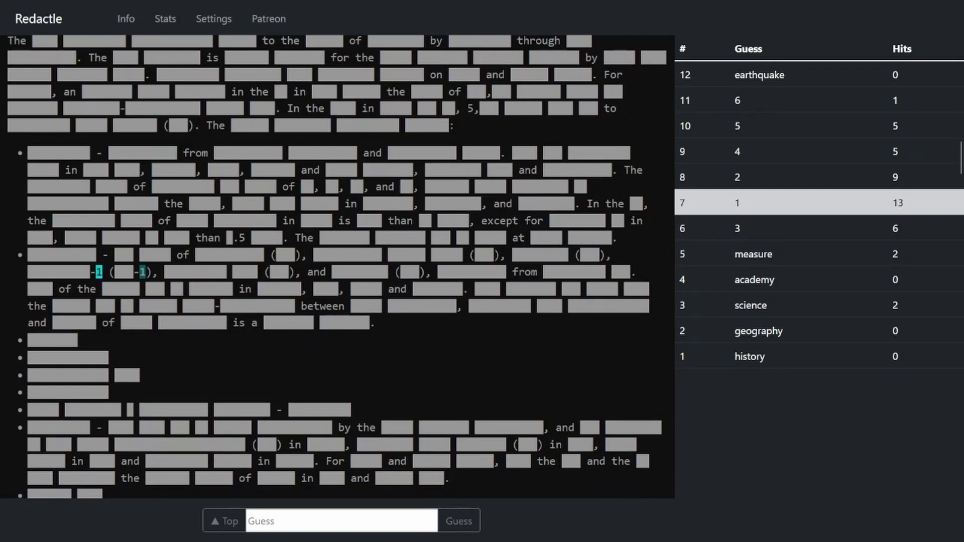
left_click(819, 203)
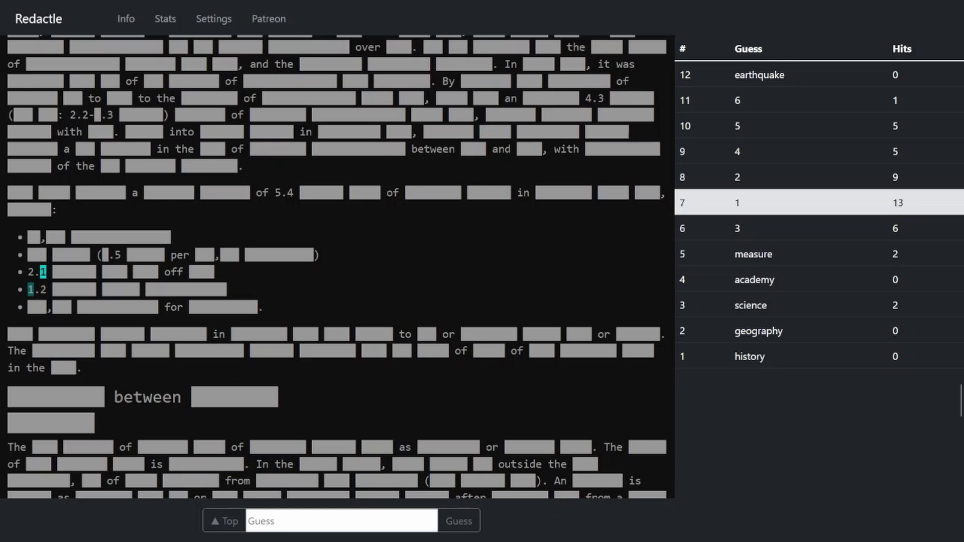
Guess 0 to reveal seven zeros, check another 1 hit, and return to the top.
left_click(341, 521)
type("0")
key("Return")
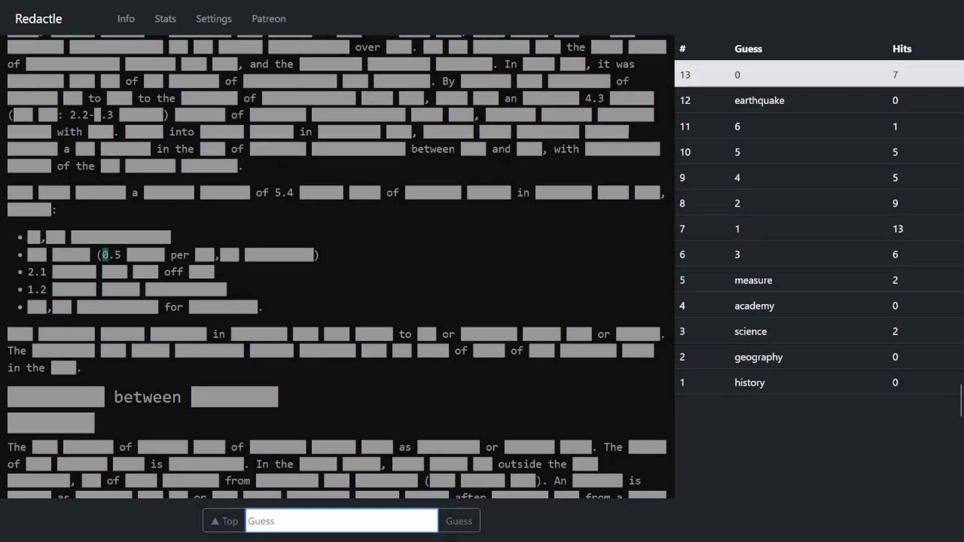
scroll(337, 271, "down", 10)
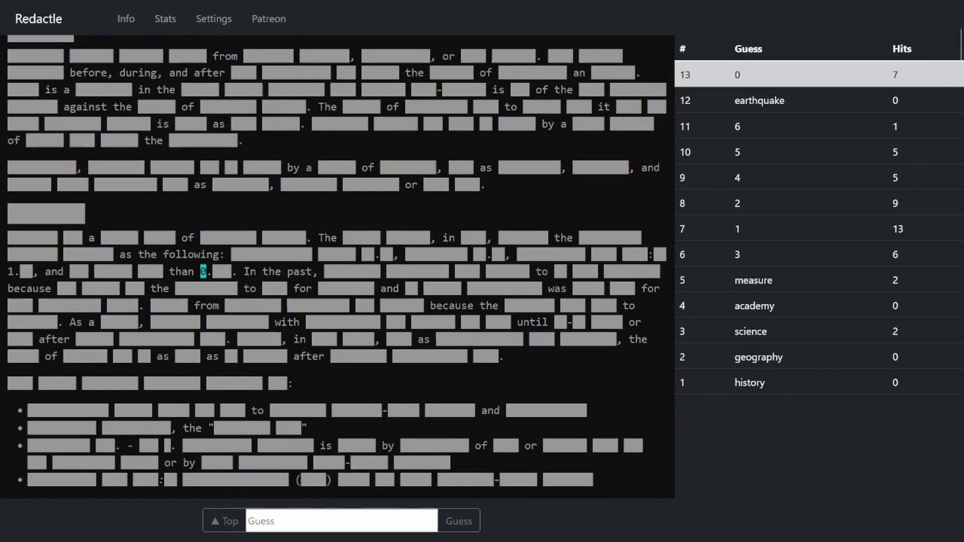
scroll(338, 272, "down", 10)
scroll(338, 271, "down", 5)
scroll(338, 272, "down", 10)
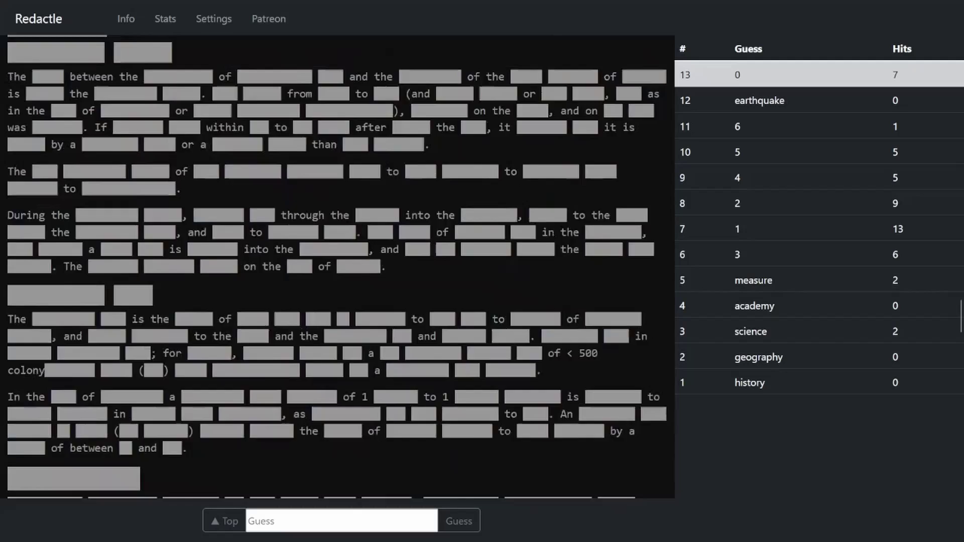
scroll(338, 271, "down", 10)
scroll(337, 271, "down", 3)
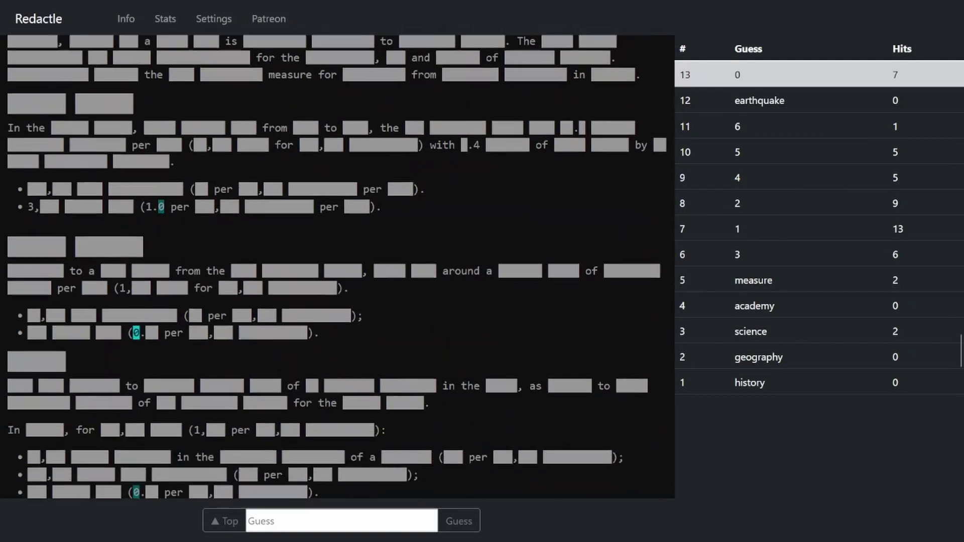
scroll(338, 272, "down", 3)
scroll(337, 271, "down", 3)
scroll(337, 271, "down", 5)
scroll(338, 271, "down", 8)
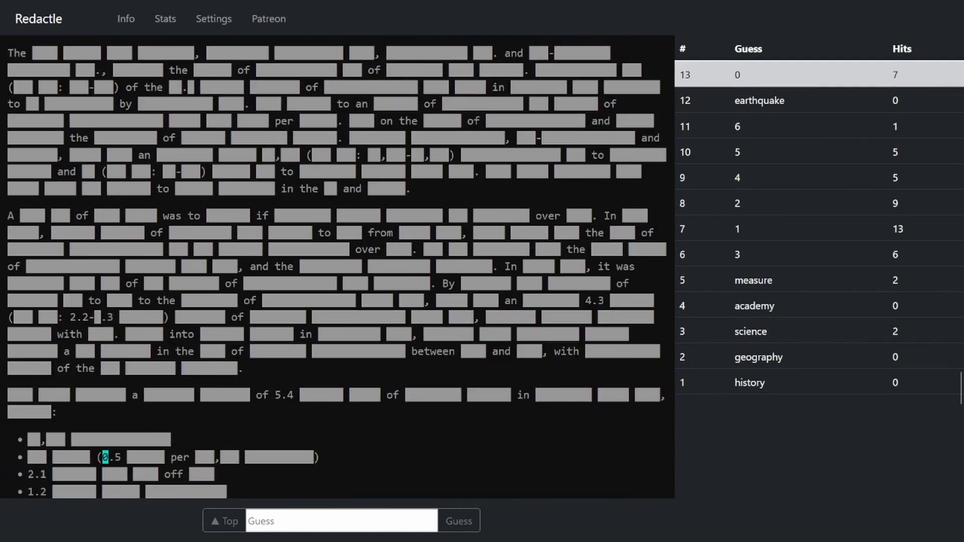
scroll(338, 272, "down", 4)
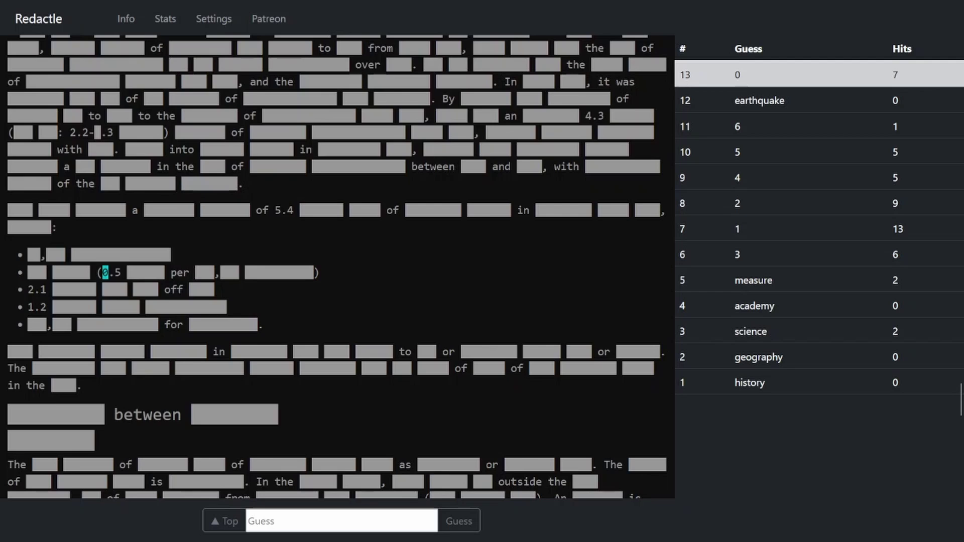
scroll(337, 272, "down", 6)
scroll(337, 272, "down", 6)
scroll(338, 272, "down", 2)
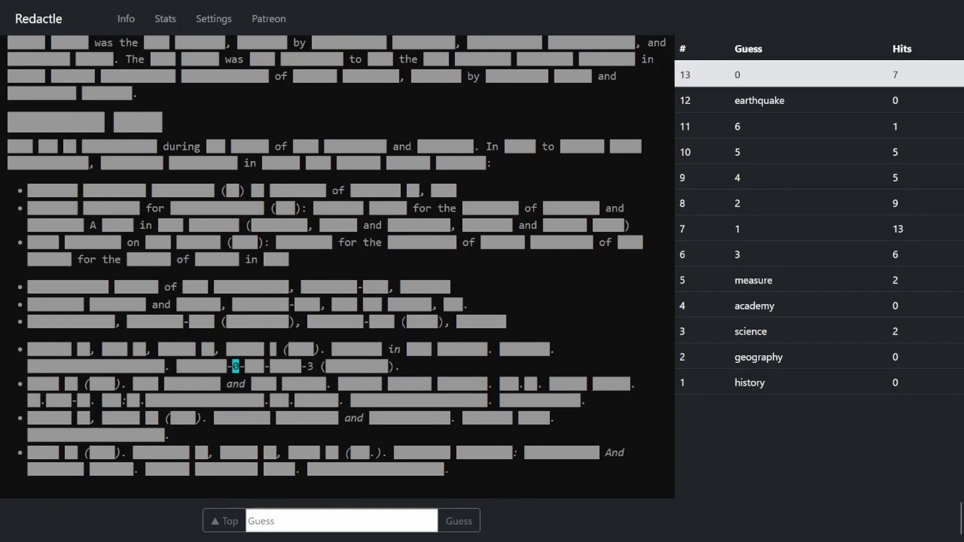
left_click(754, 228)
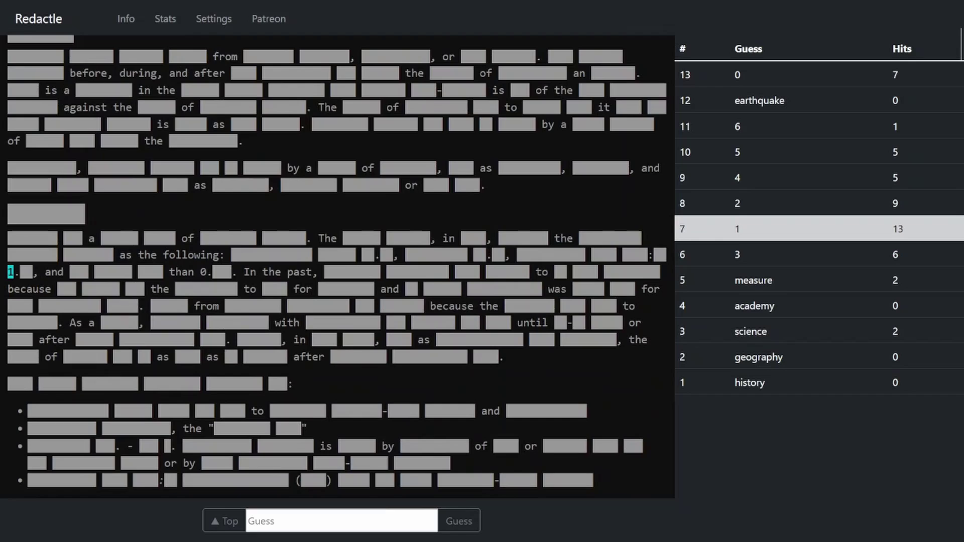
key("Home")
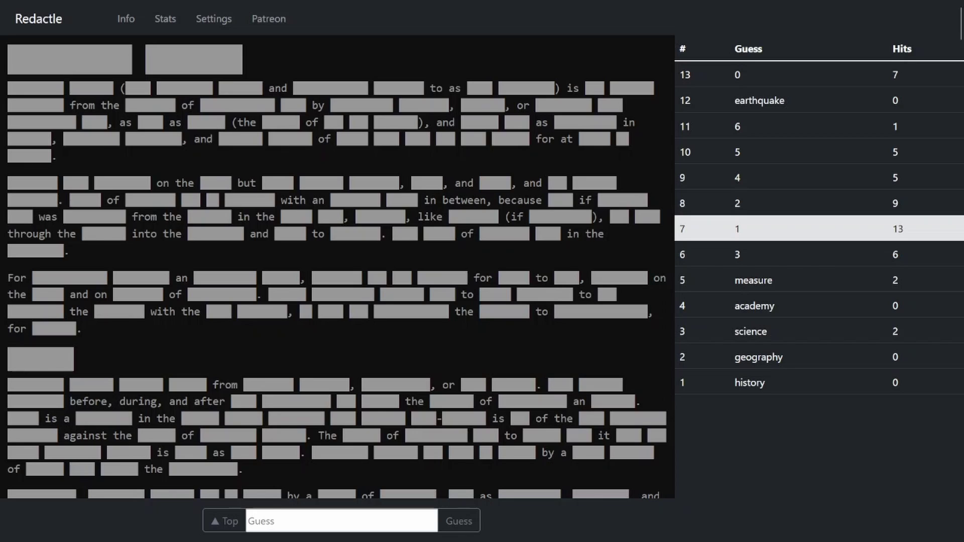
left_click(341, 520)
type("calendar")
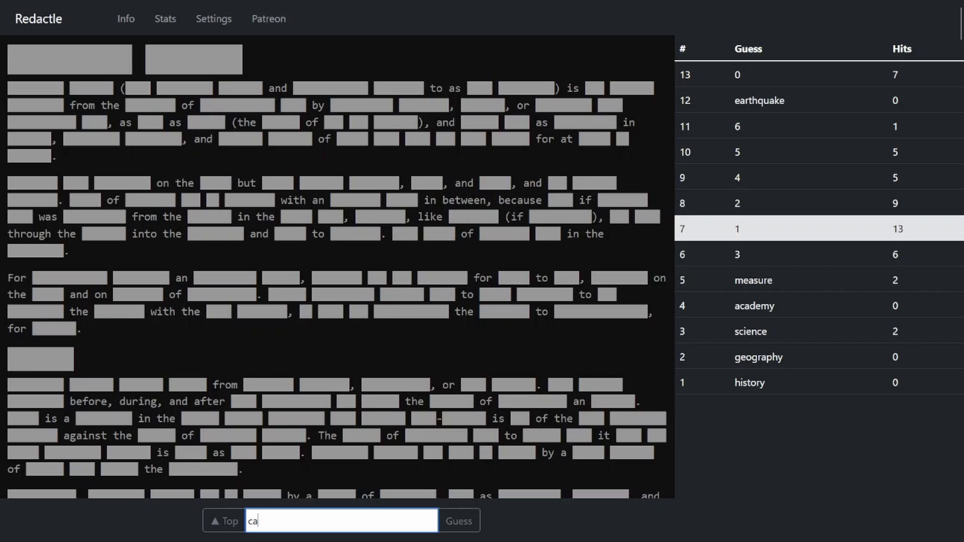
Guess calendar and time, then jump to time's four hits in the article.
key("Return")
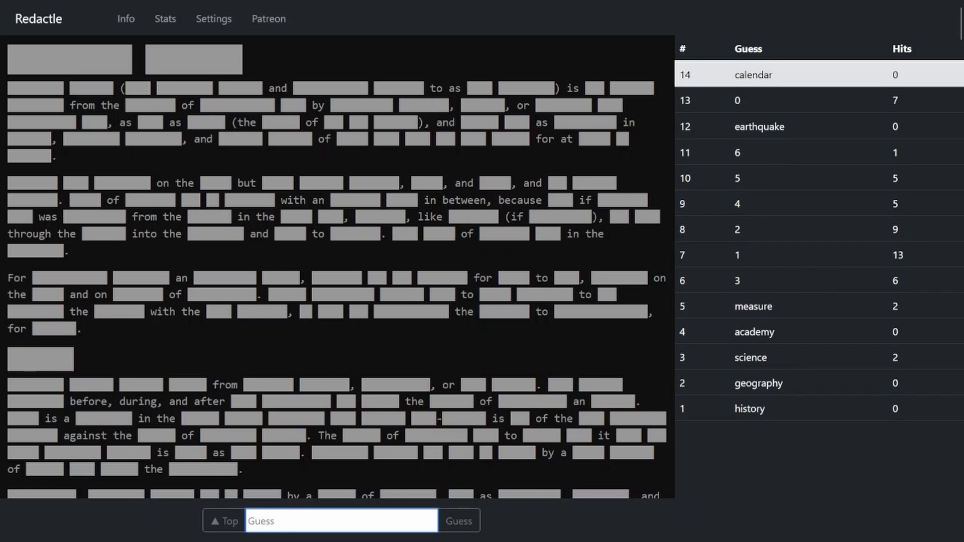
scroll(332, 264, "down", 10)
scroll(332, 263, "down", 10)
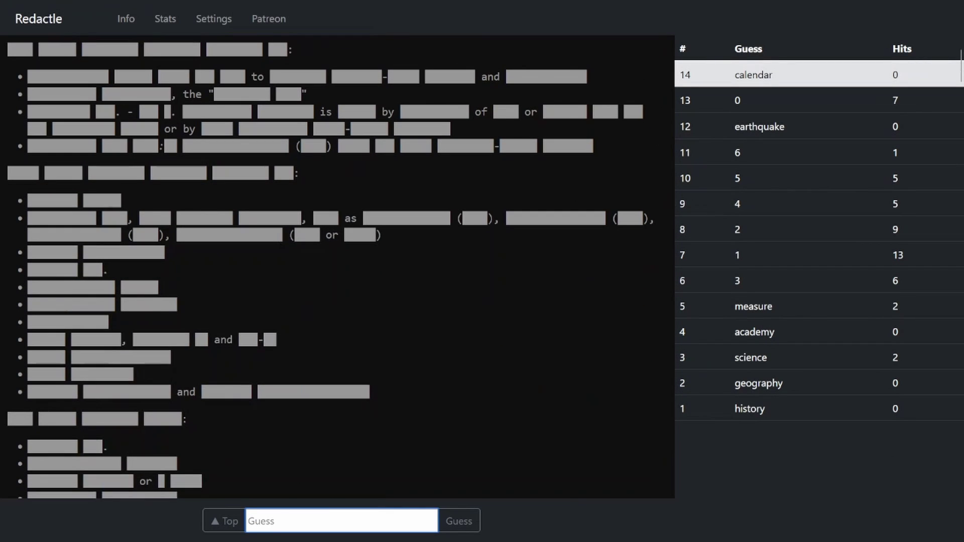
type("time")
key("Return")
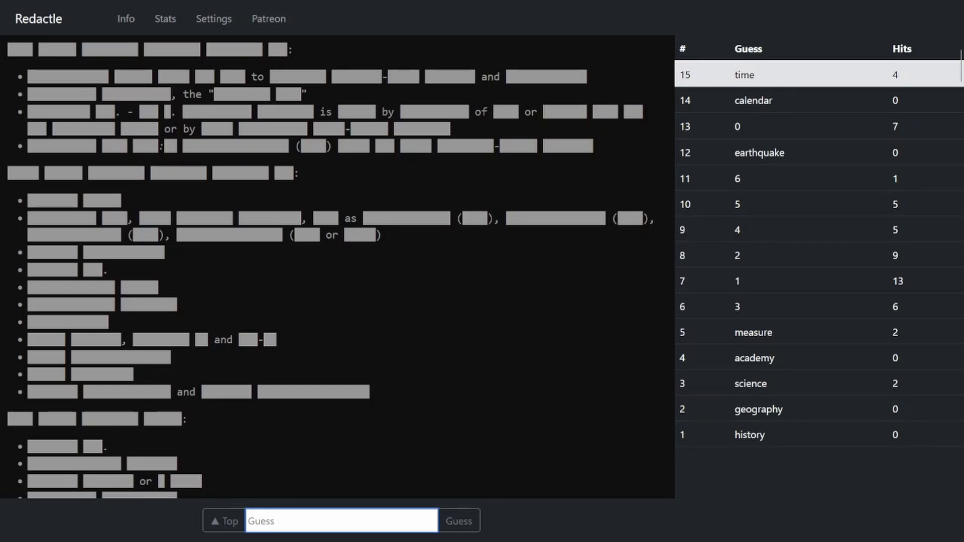
left_click(753, 74)
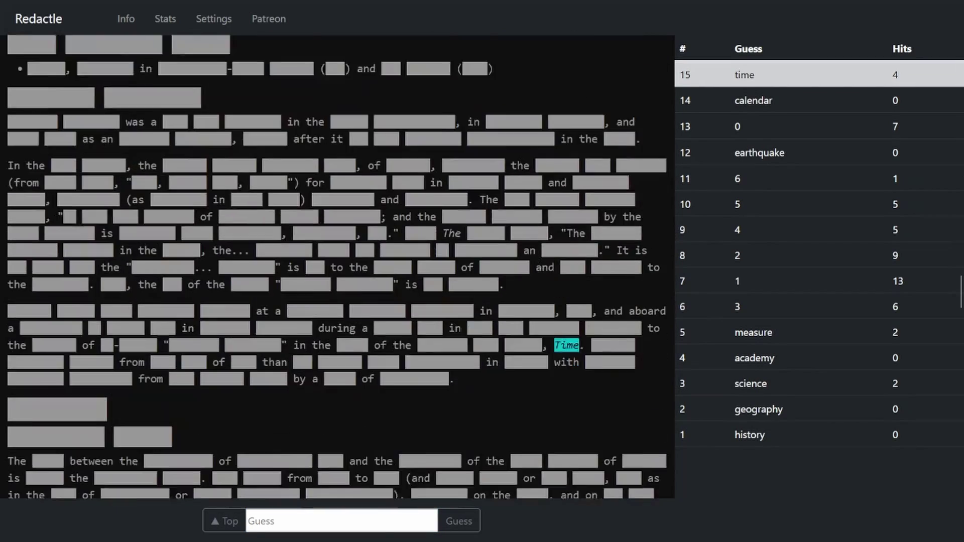
scroll(331, 263, "down", 2)
scroll(332, 264, "down", 5)
scroll(331, 263, "down", 5)
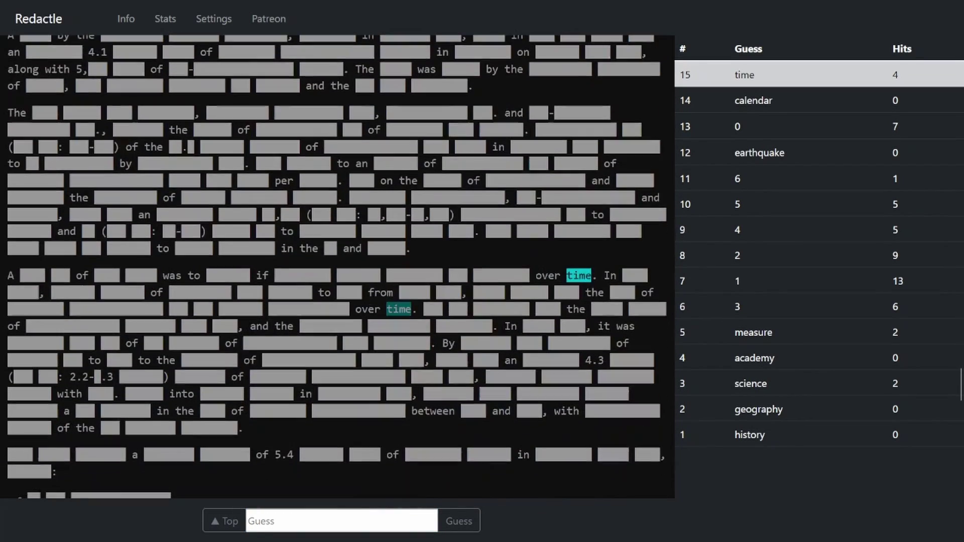
scroll(331, 263, "down", 2)
scroll(332, 264, "down", 1)
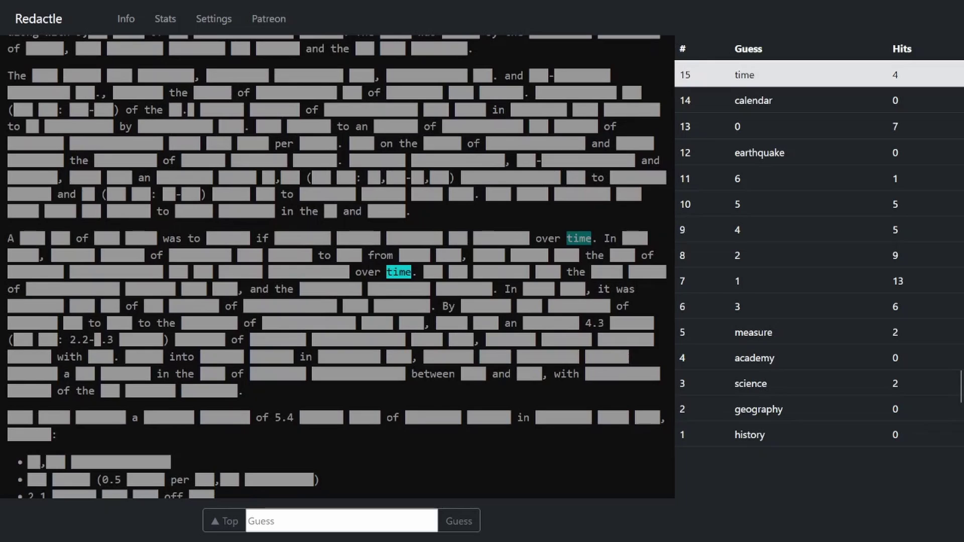
Guess distance, length and unit, each scoring zero.
left_click(341, 520)
type("distance")
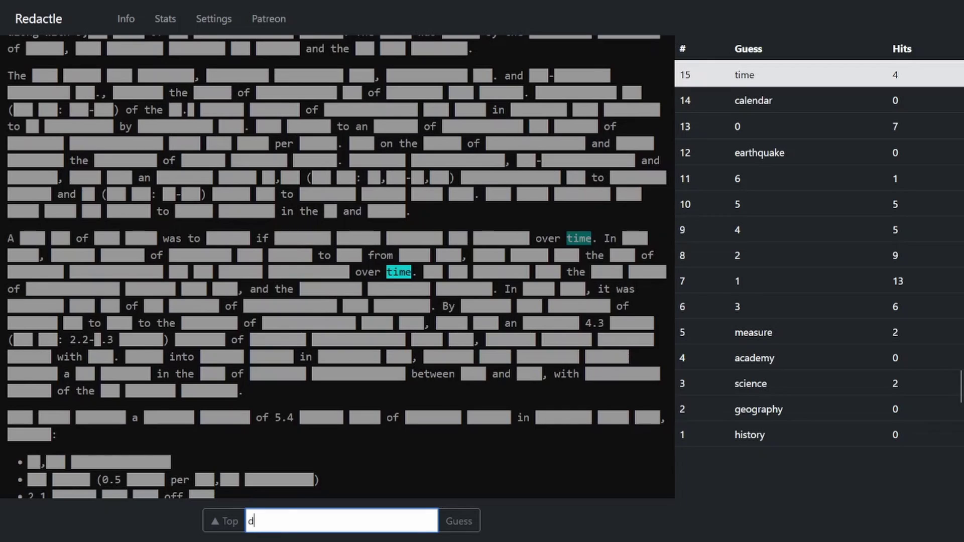
key("Return")
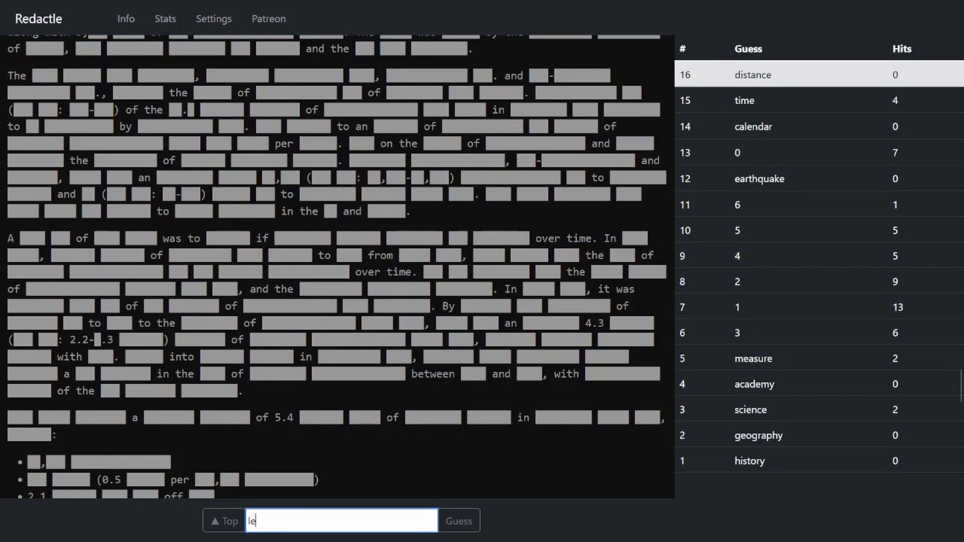
type("length")
key("Return")
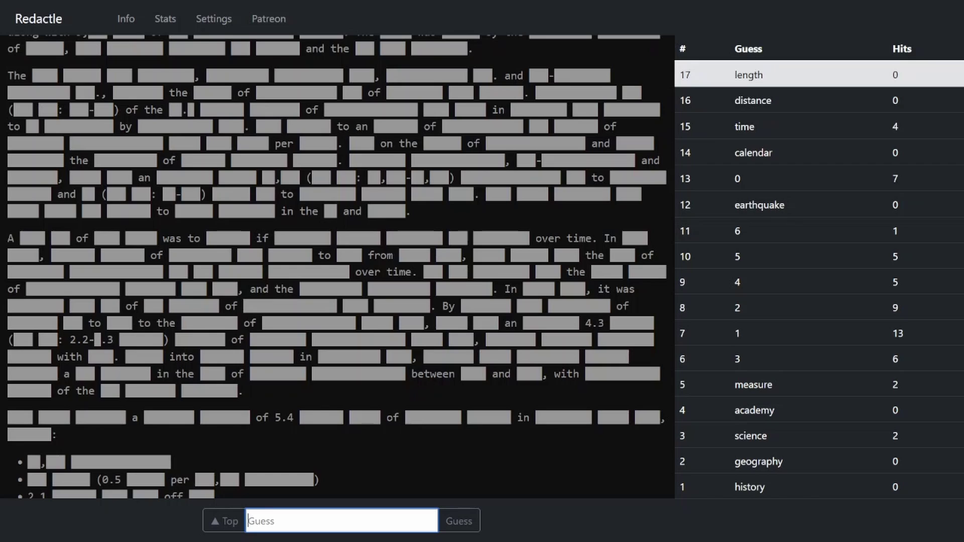
type("unit")
key("Return")
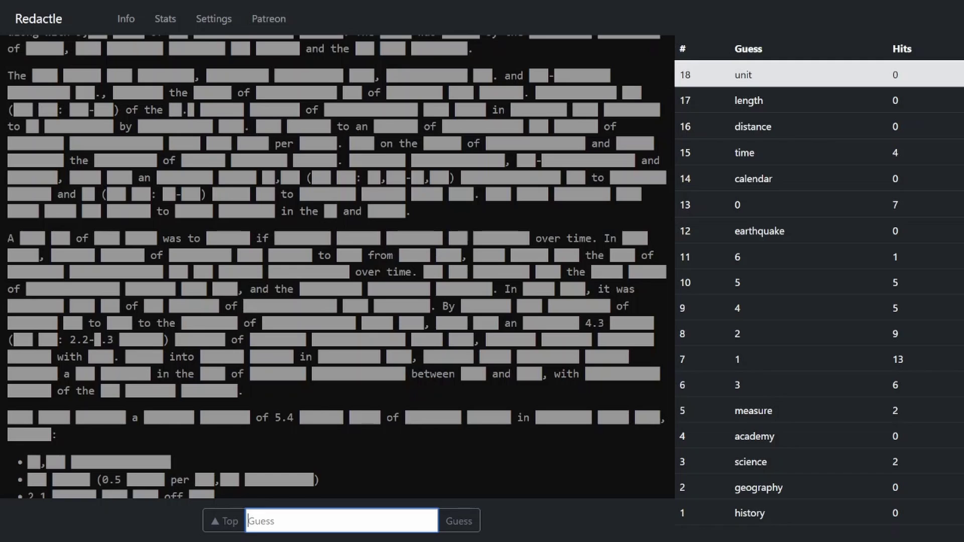
scroll(337, 264, "down", 3)
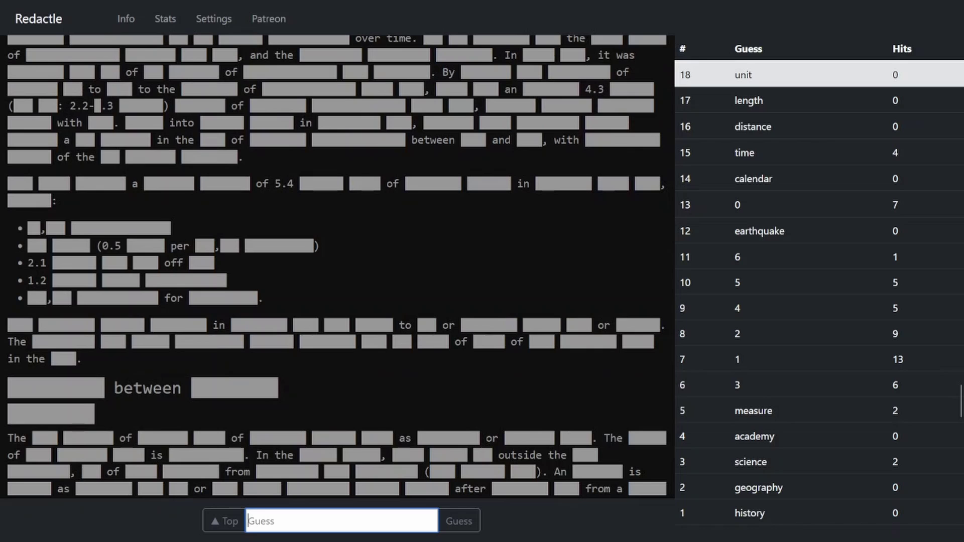
scroll(338, 264, "down", 3)
scroll(337, 264, "up", 2)
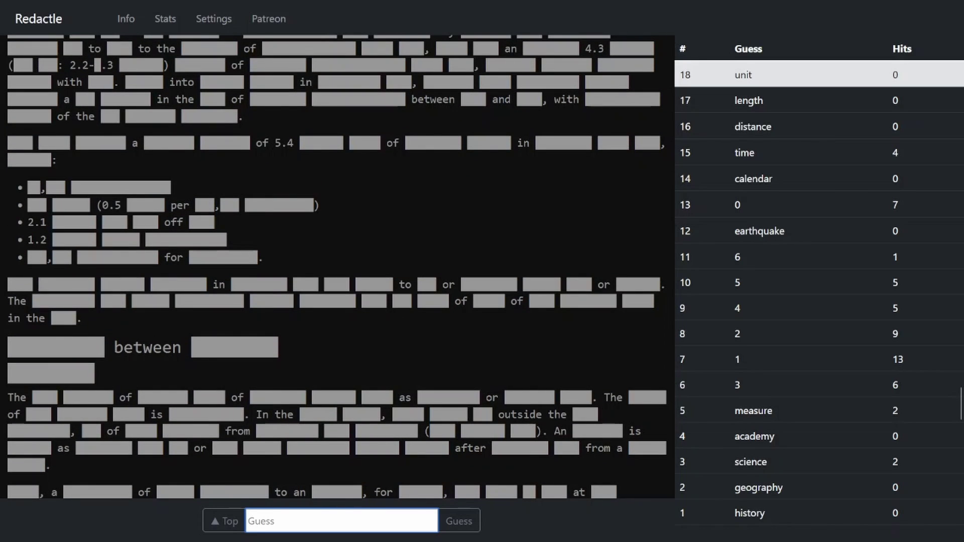
type("parts")
Guess parts, mile, kilometer, weight, measurement and measures; only measures scores one hit.
key("Return")
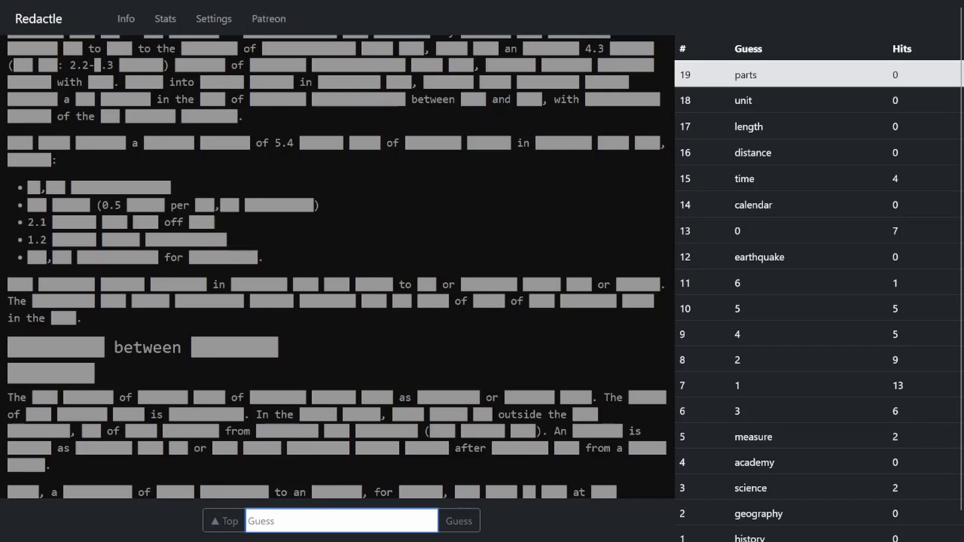
scroll(337, 264, "down", 5)
scroll(337, 265, "down", 4)
scroll(338, 263, "down", 5)
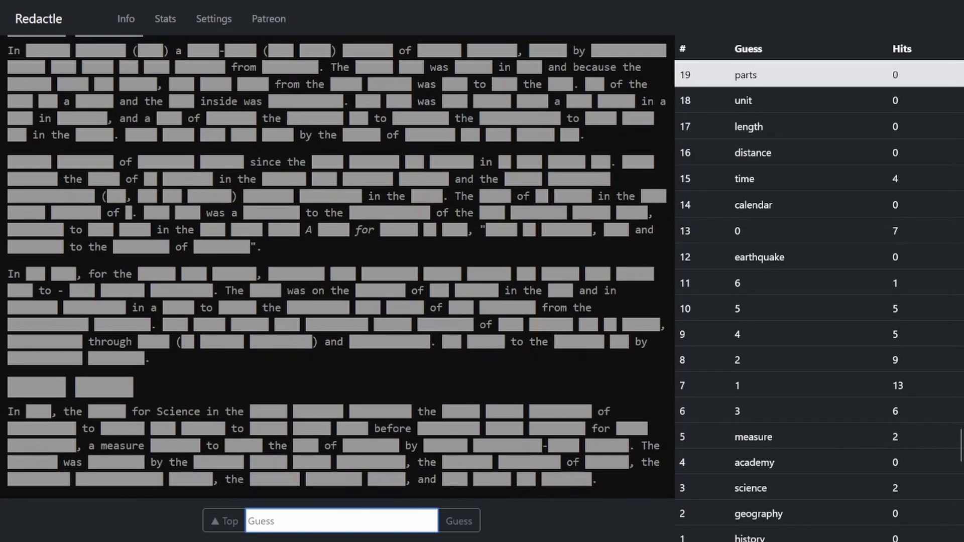
scroll(337, 264, "down", 5)
scroll(338, 264, "down", 4)
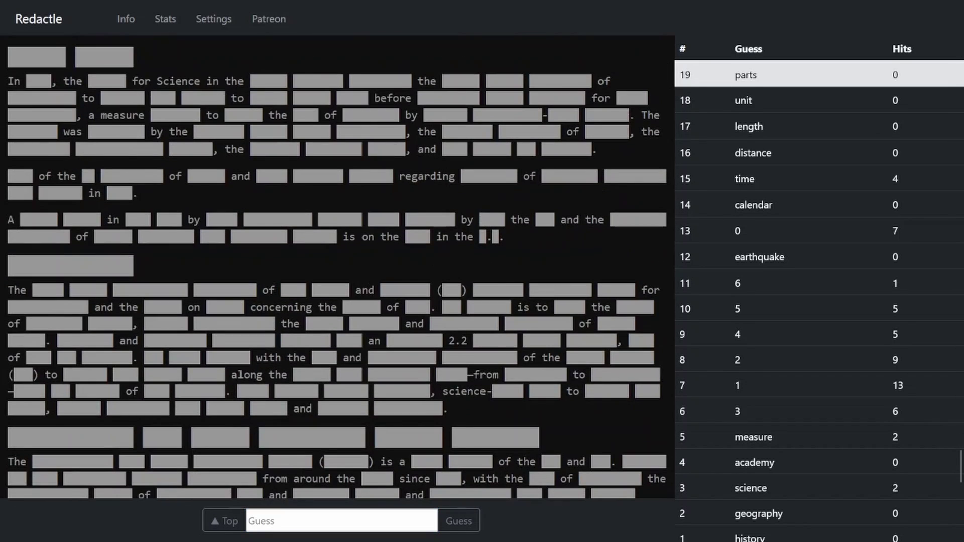
scroll(338, 264, "down", 5)
scroll(337, 264, "up", 5)
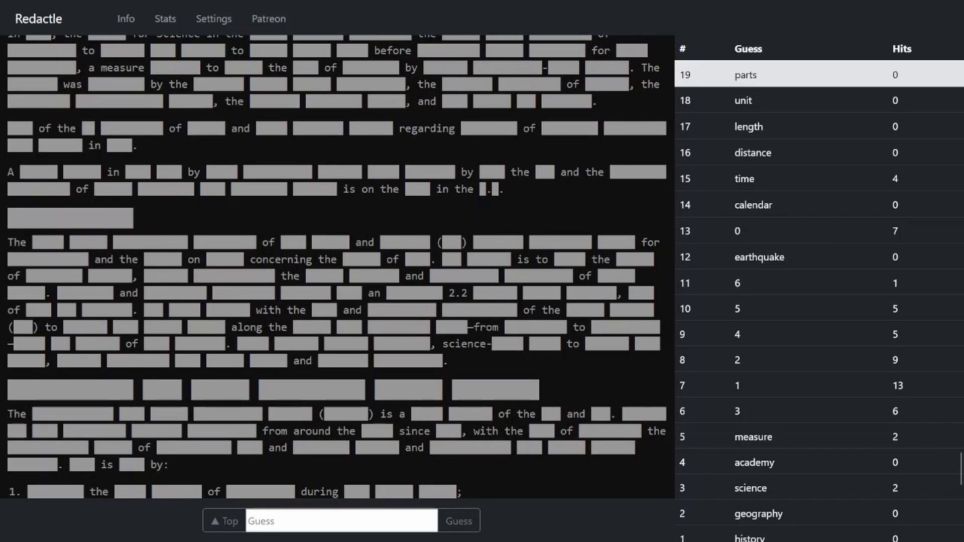
left_click(459, 521)
type("mile")
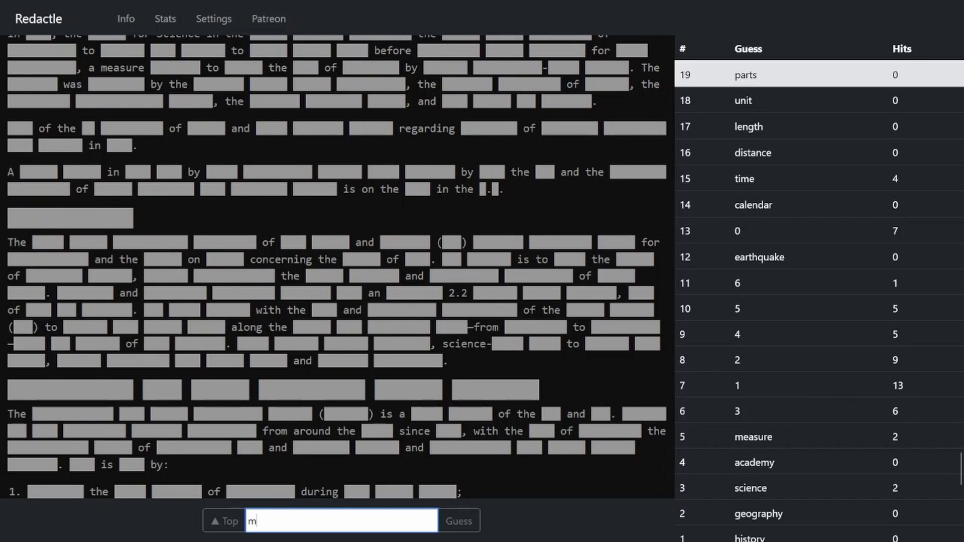
key("Return")
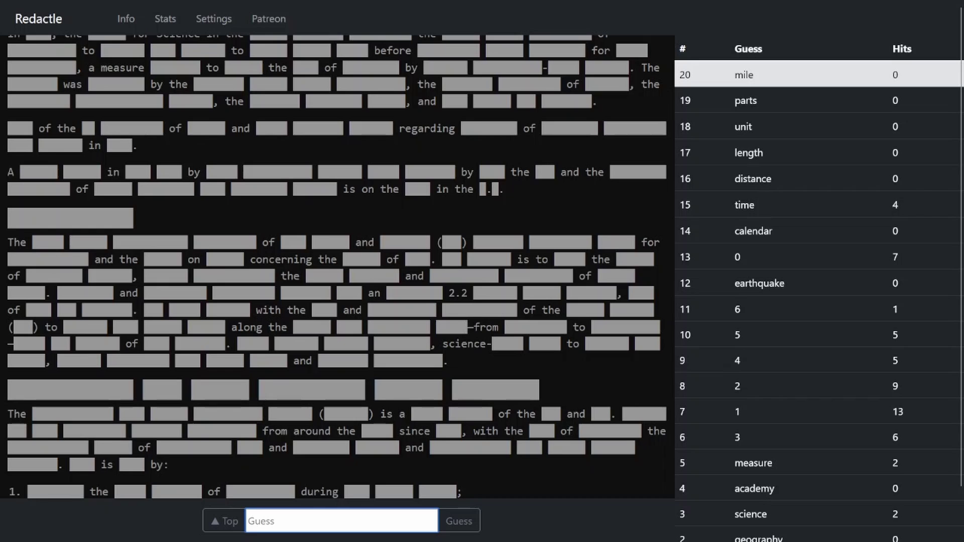
type("kilometer")
key("Return")
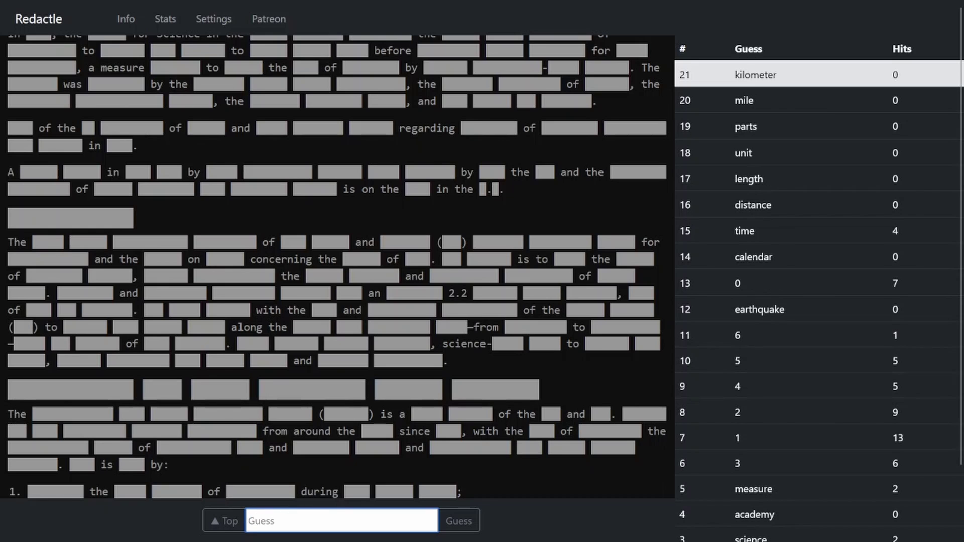
scroll(337, 264, "up", 10)
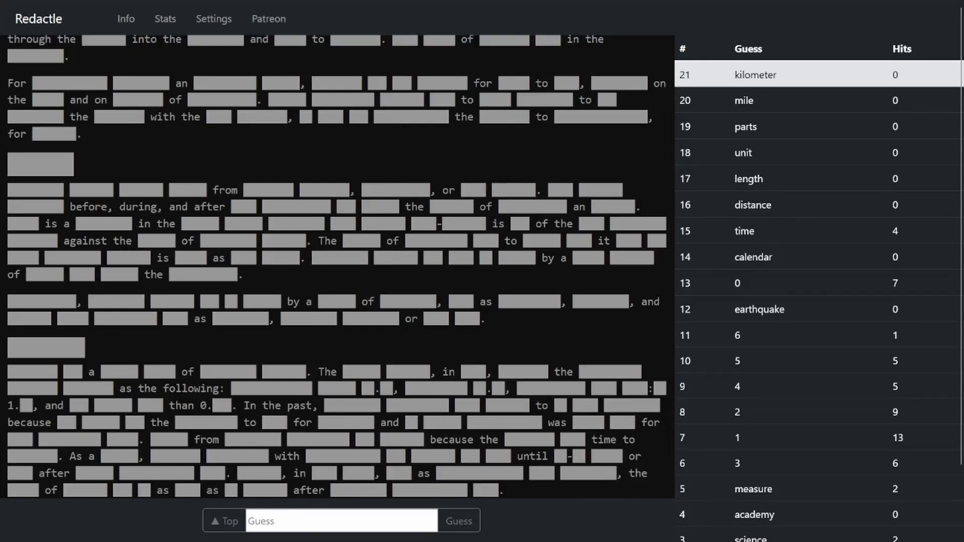
scroll(338, 264, "up", 5)
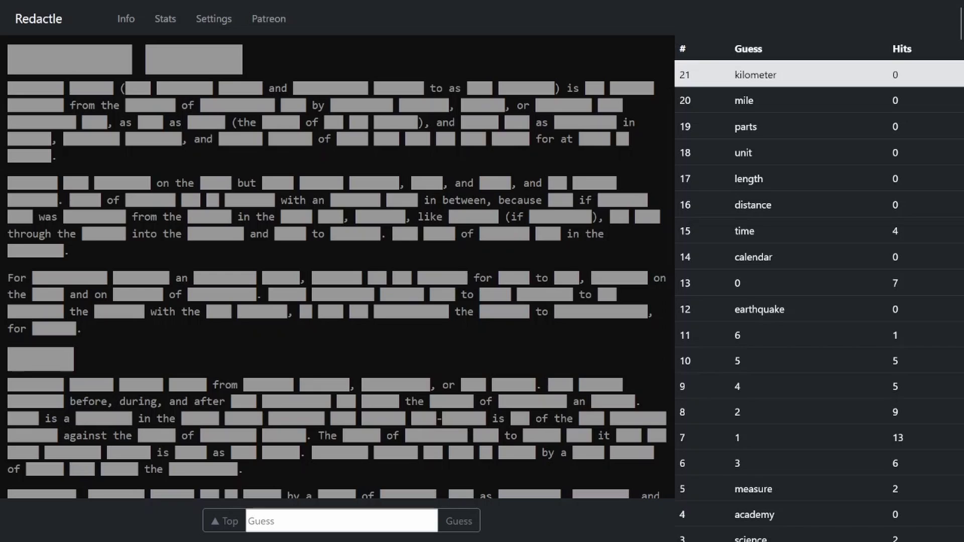
type("wei")
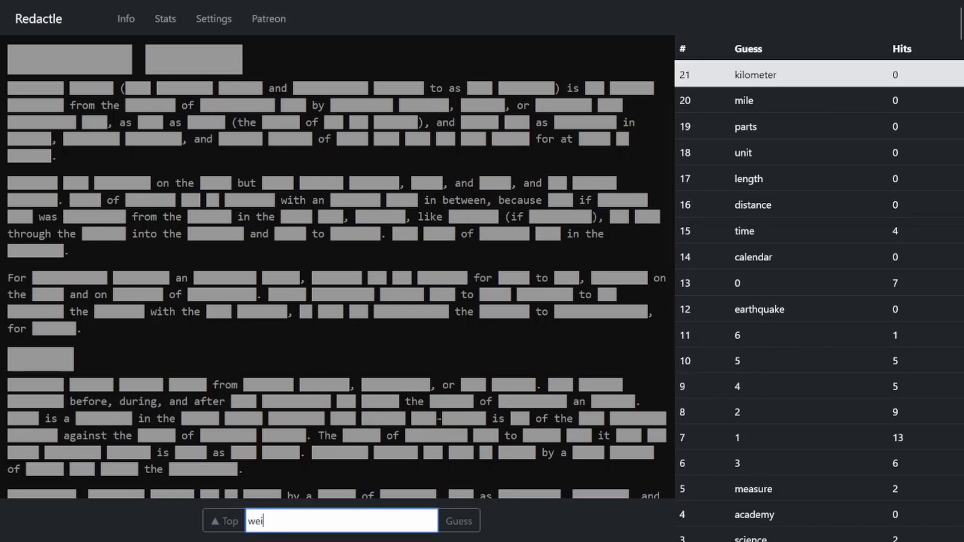
type("ght")
key("Return")
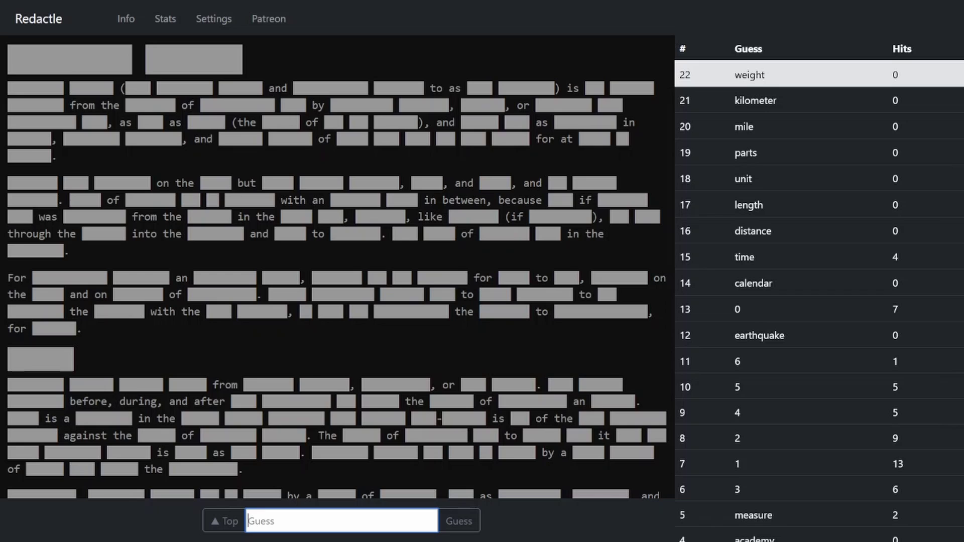
type("mea")
type("surement")
key("Return")
type("m")
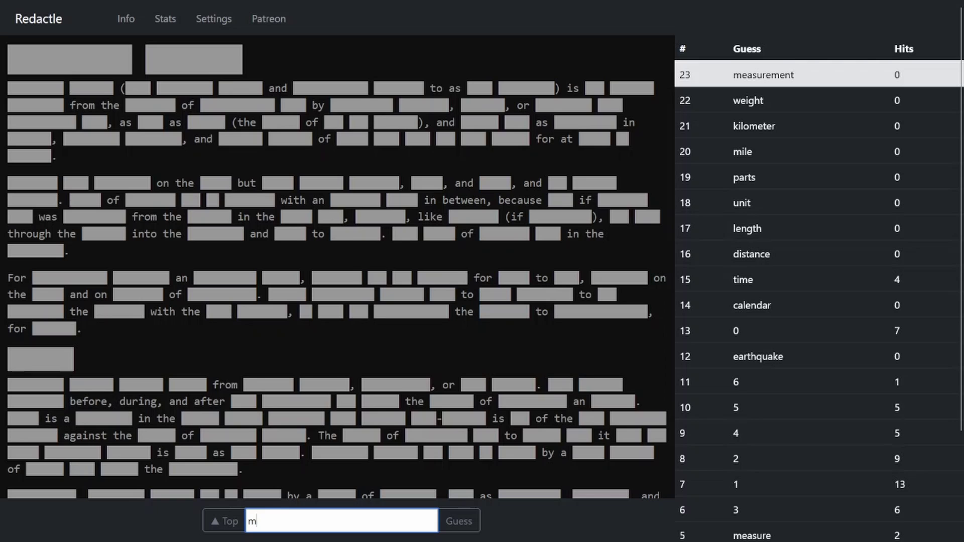
type("easures")
key("Return")
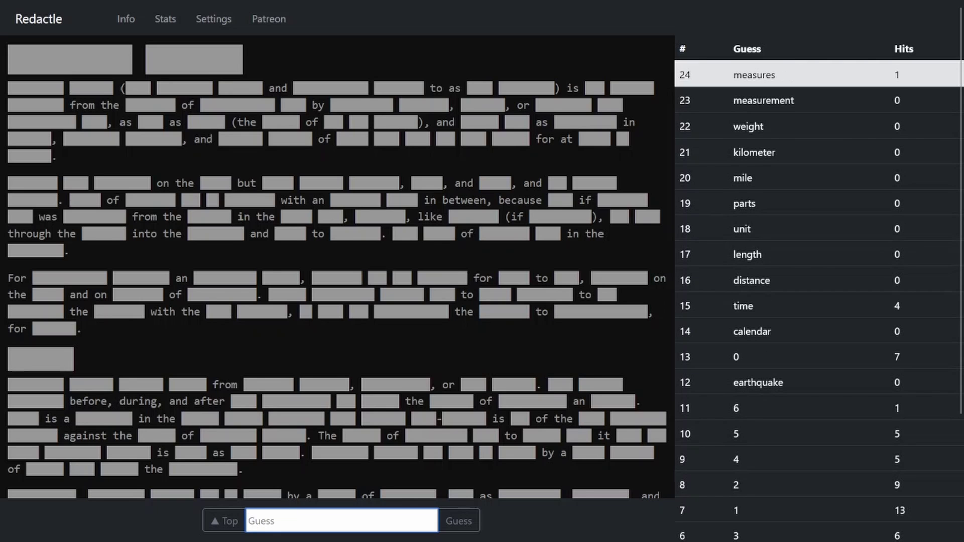
View the measures hit, then guess tale' and tale, both scoring zero.
left_click(776, 74)
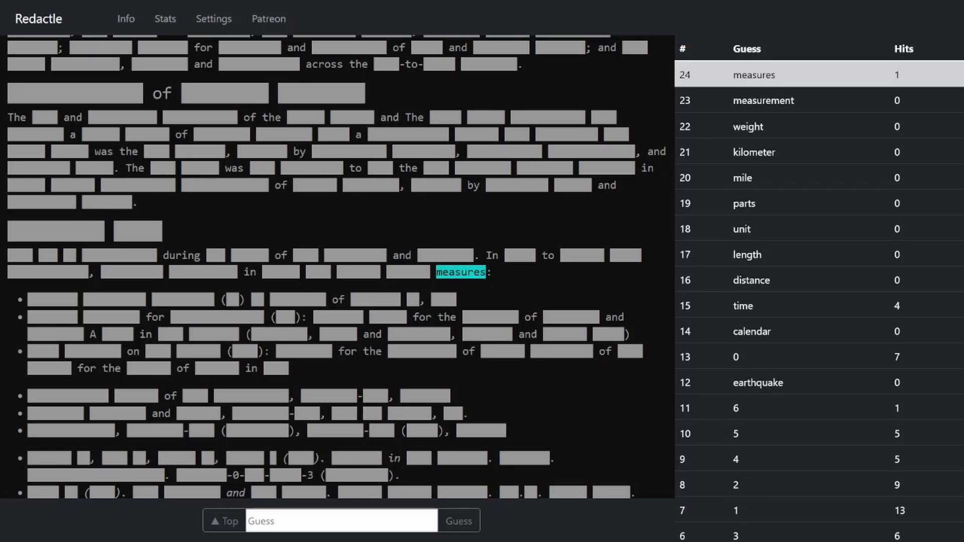
scroll(813, 264, "down", 3)
scroll(814, 264, "up", 3)
scroll(338, 301, "down", 3)
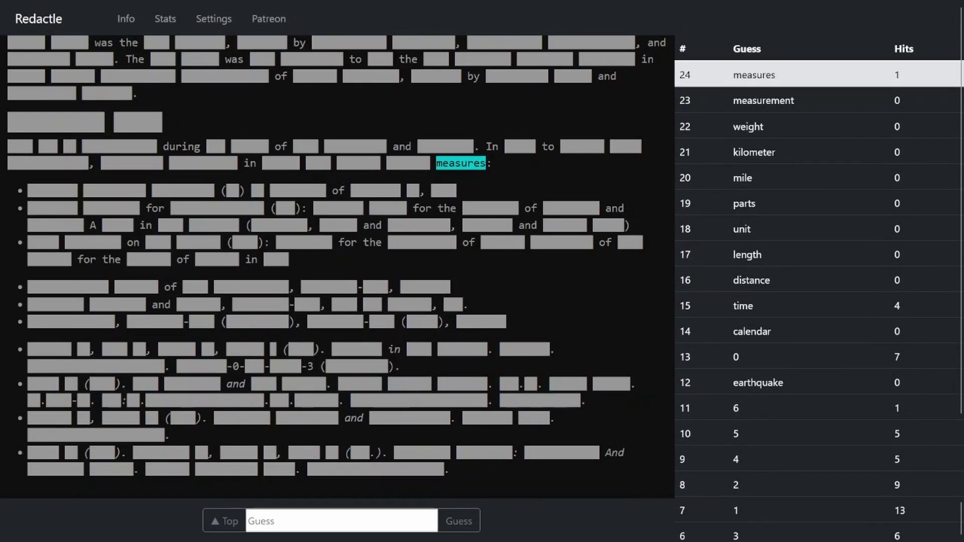
scroll(339, 301, "up", 5)
scroll(339, 302, "up", 5)
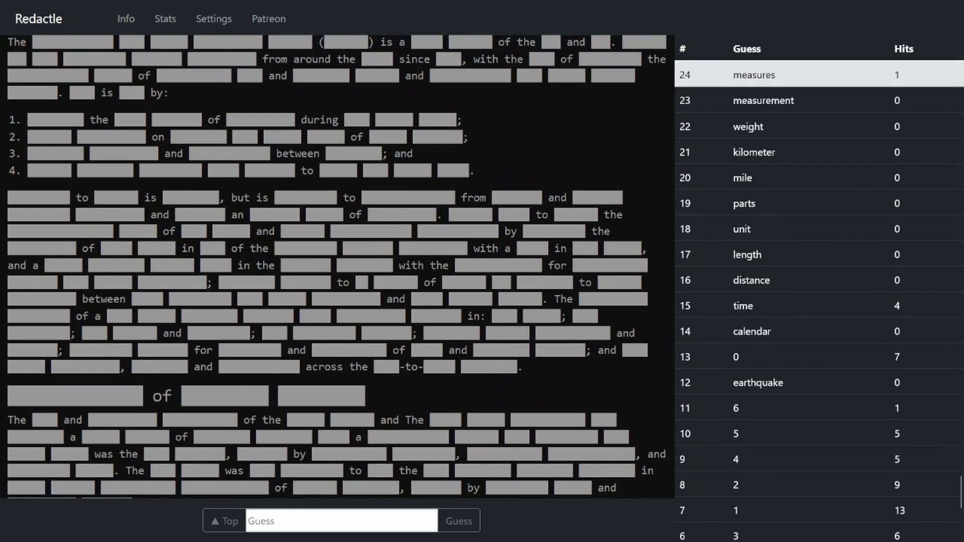
scroll(339, 302, "up", 3)
scroll(340, 302, "up", 3)
scroll(339, 301, "up", 3)
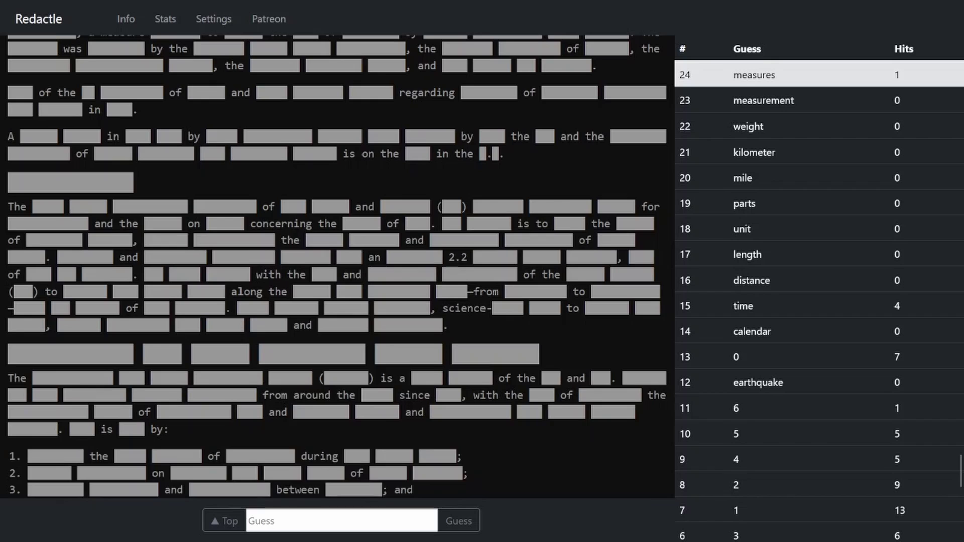
scroll(339, 302, "up", 2)
scroll(339, 301, "up", 4)
scroll(339, 302, "up", 3)
scroll(339, 301, "up", 2)
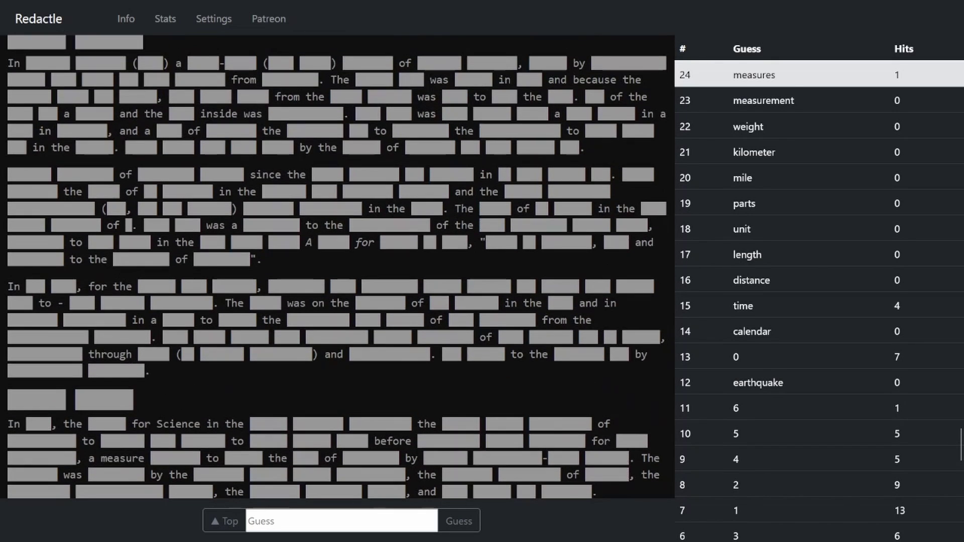
scroll(339, 301, "up", 3)
left_click(342, 520)
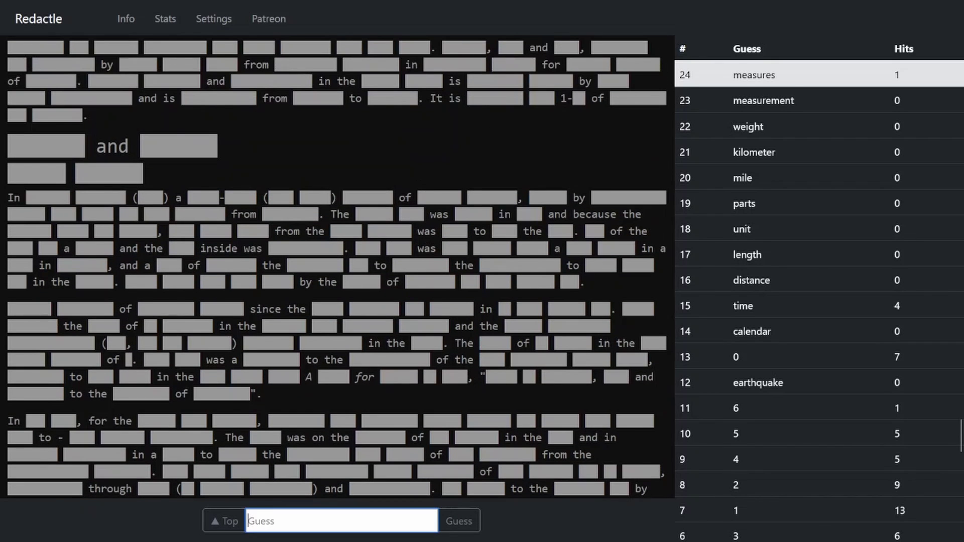
type("tale'")
key("Return")
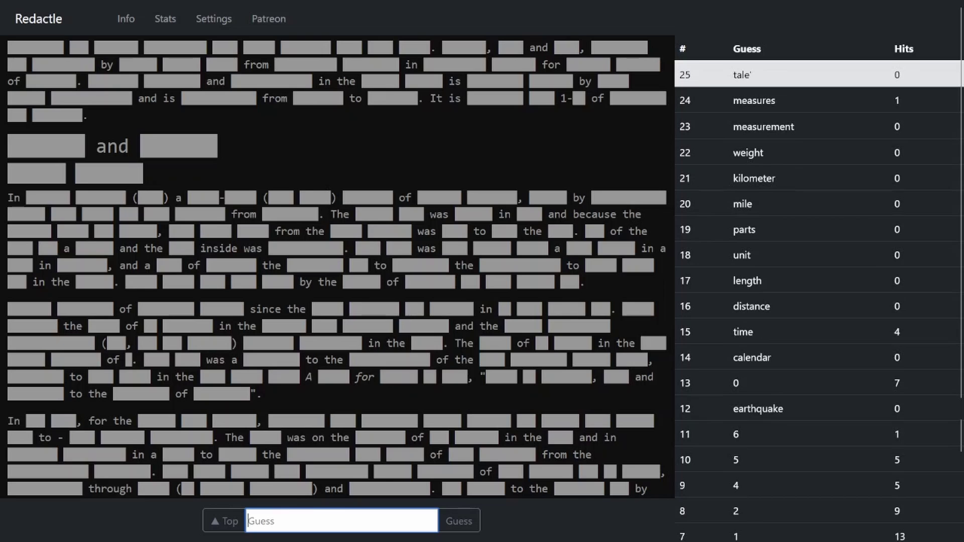
type("tale")
key("Return")
scroll(338, 272, "down", 10)
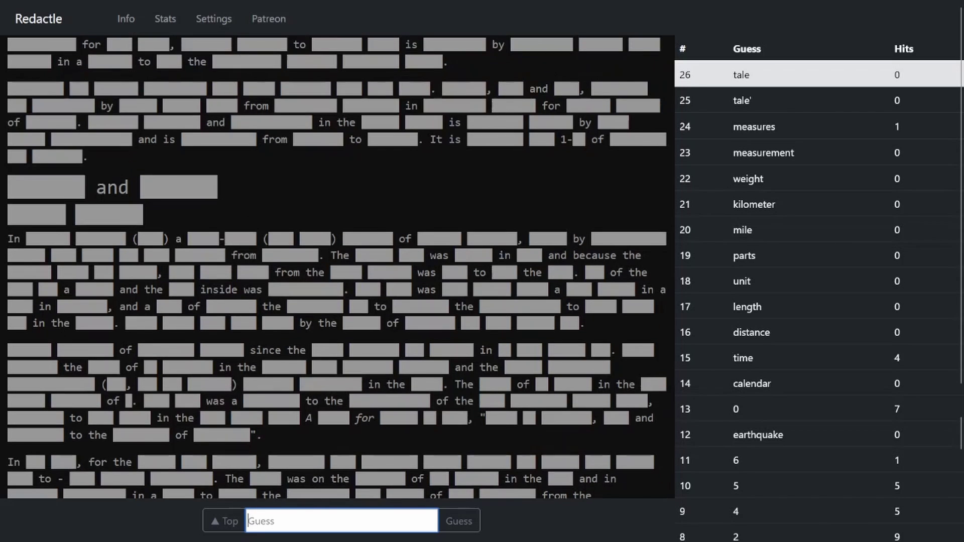
scroll(338, 272, "down", 10)
scroll(338, 271, "down", 5)
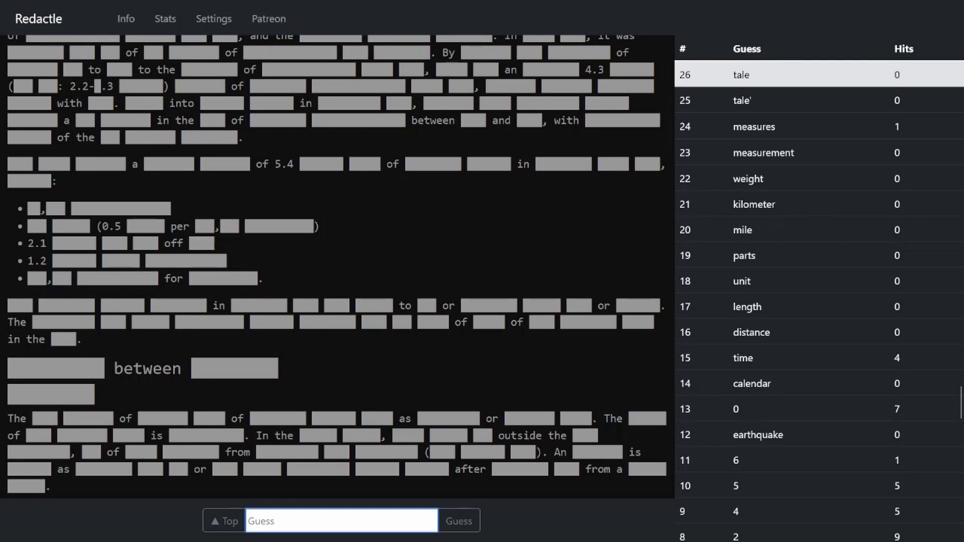
type("geology")
Submit science guesses from geology through analysis, then jump to the revealed analysis word.
key("Return")
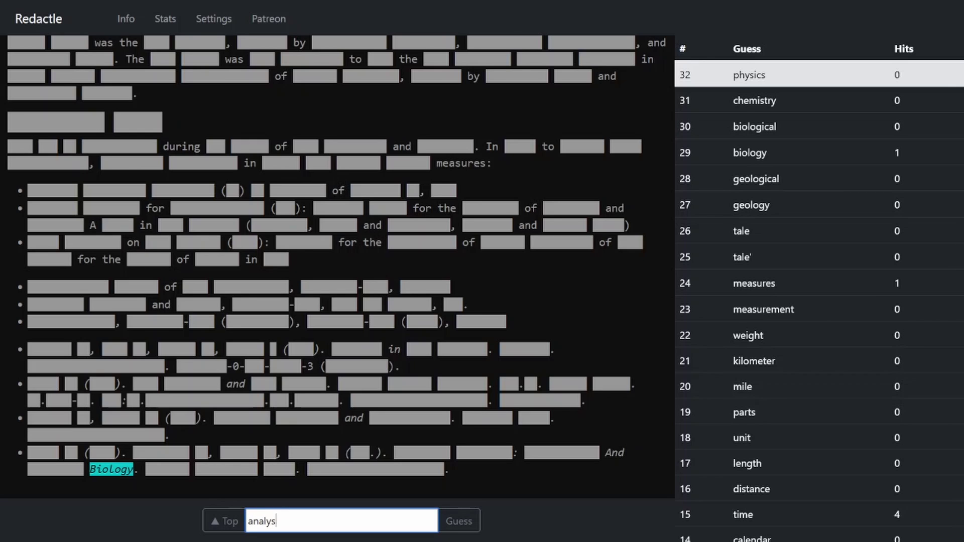
type("is")
key("Return")
left_click(784, 74)
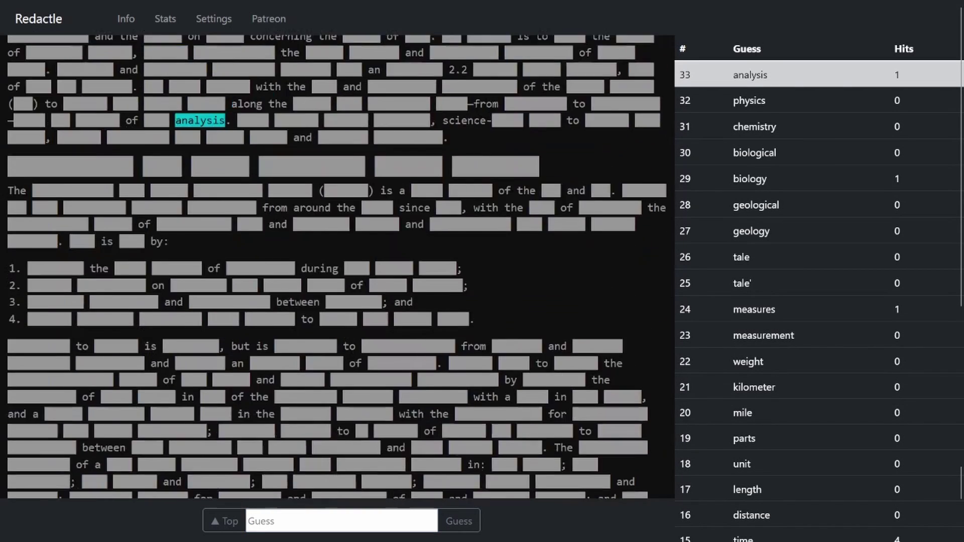
scroll(339, 264, "up", 3)
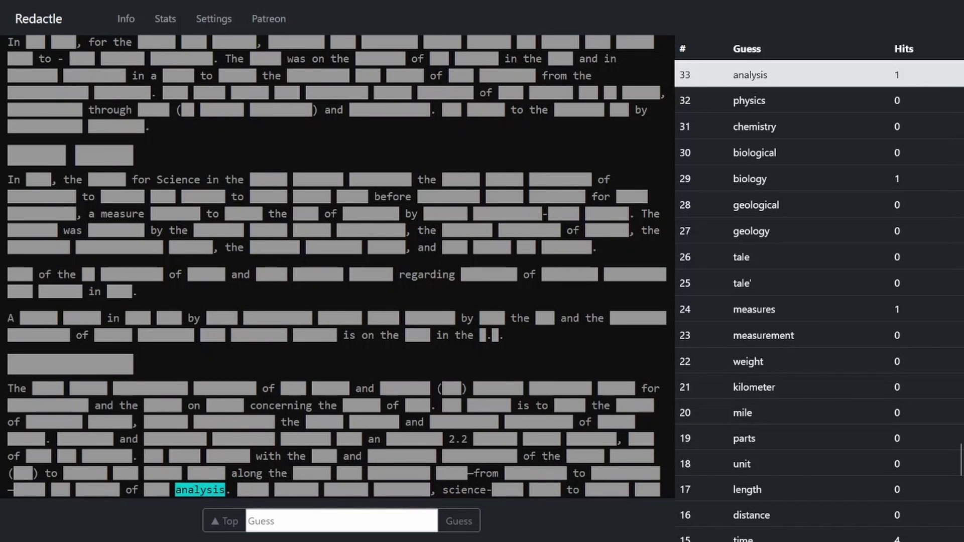
scroll(339, 264, "up", 10)
scroll(339, 264, "up", 10)
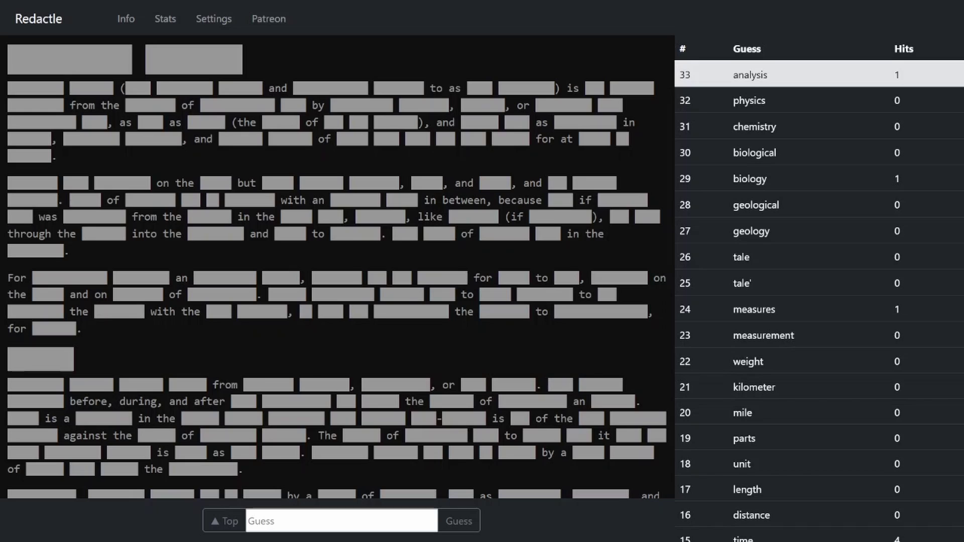
type("can")
Guess the common words can, may, should, would, could, be, more and less.
key("Return")
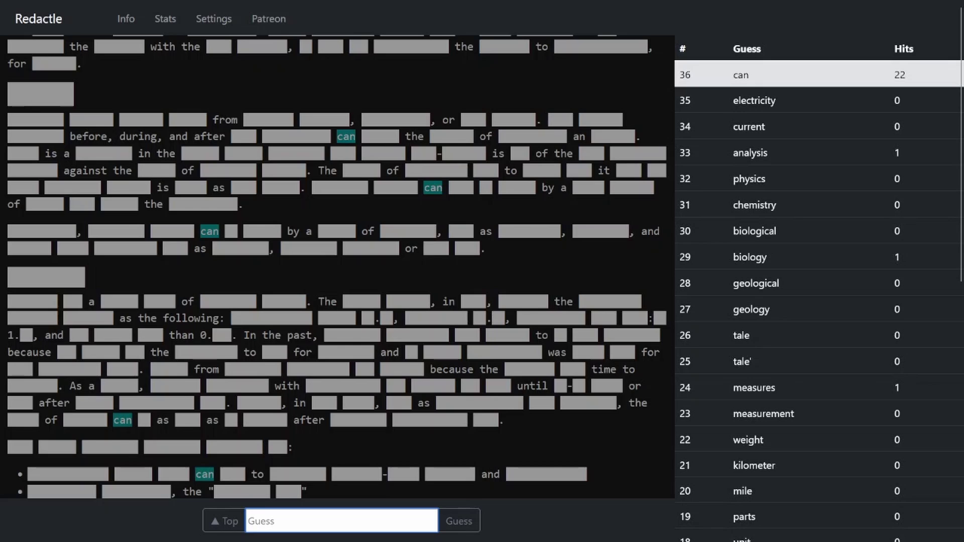
type("may")
key("Return")
type("should")
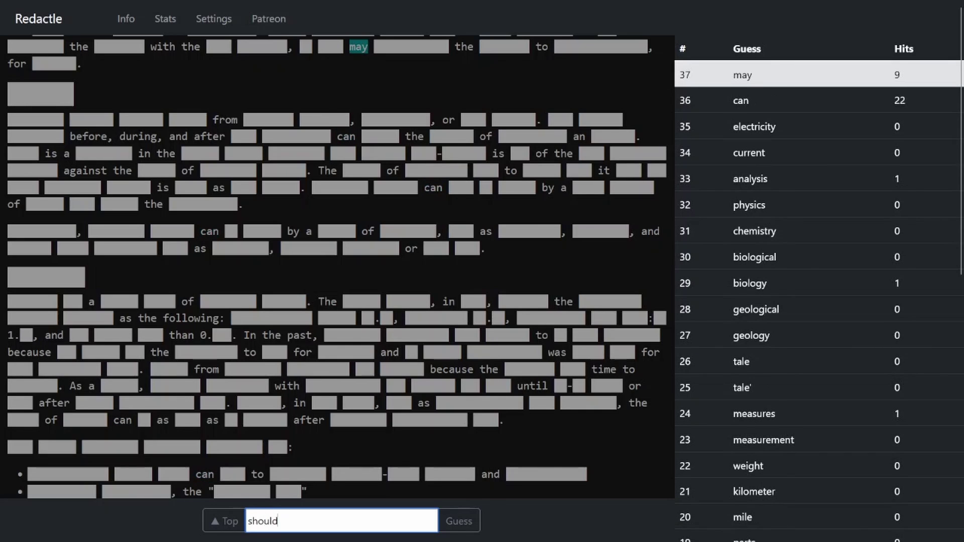
key("Return")
type("would")
key("Return")
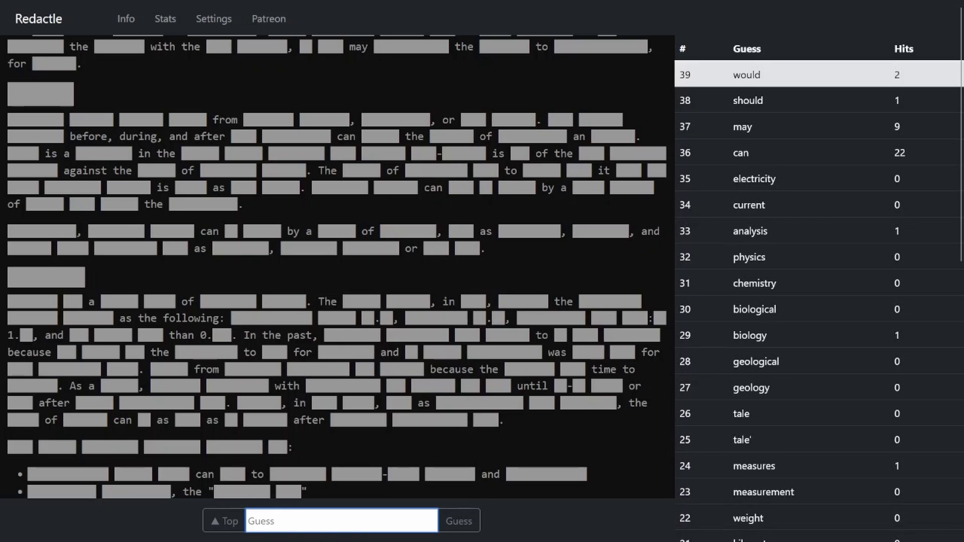
type("could")
key("Return")
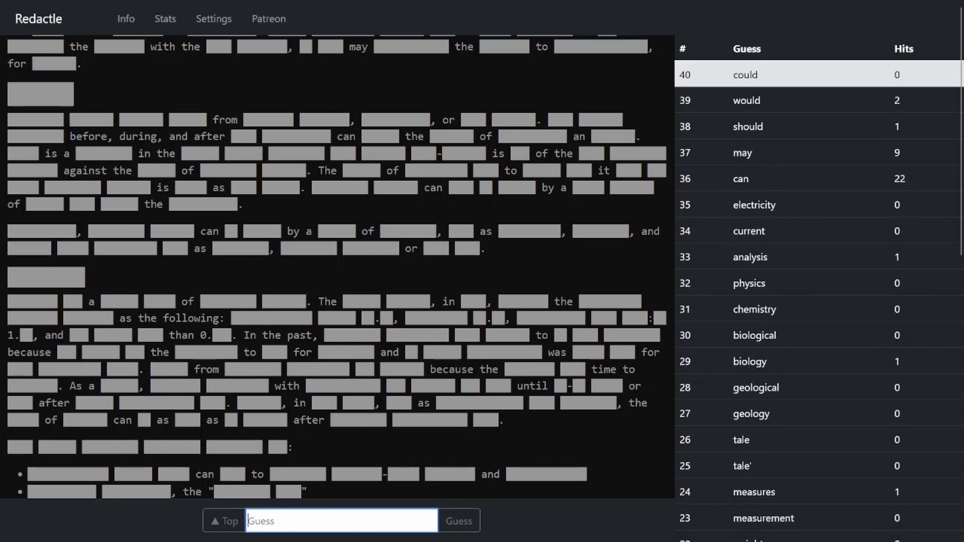
scroll(340, 271, "up", 5)
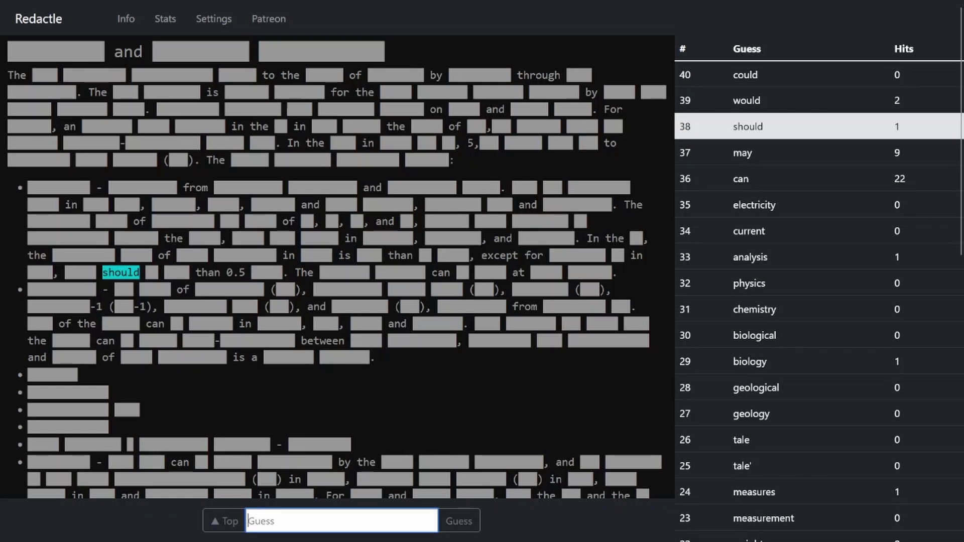
type("be")
key("Return")
type("more")
key("Return")
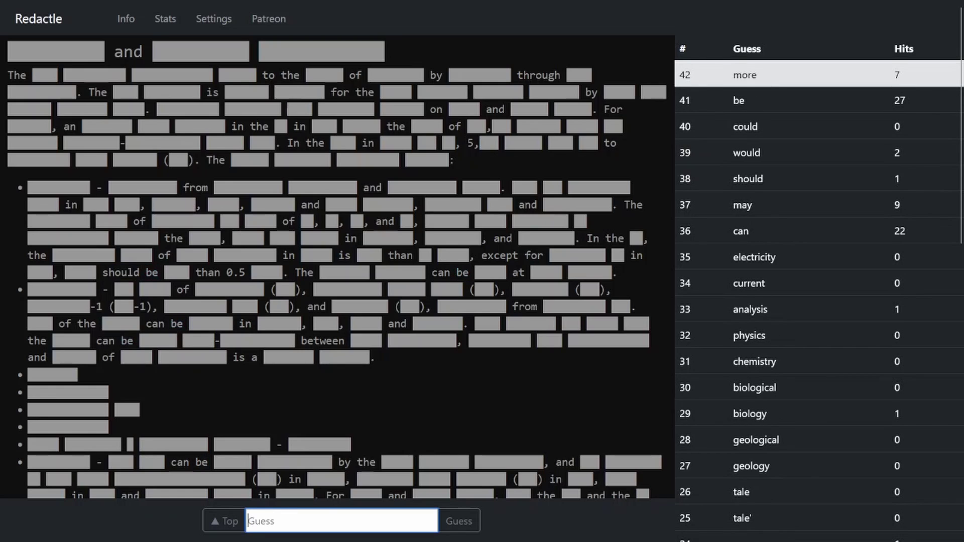
type("less")
key("Return")
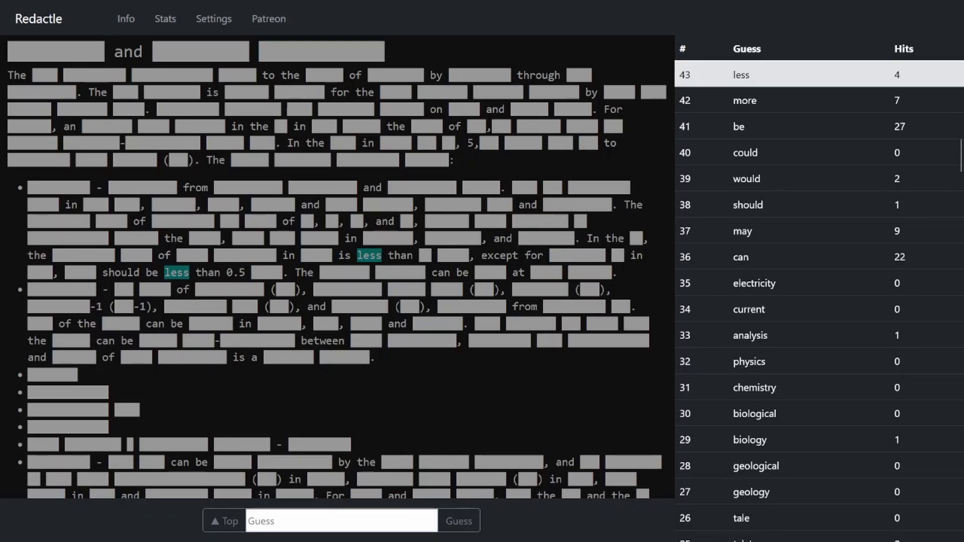
Mark the hidden word after 0.5, guess volts, and check where more appears.
left_click_drag(252, 273, 282, 272)
left_click(341, 521)
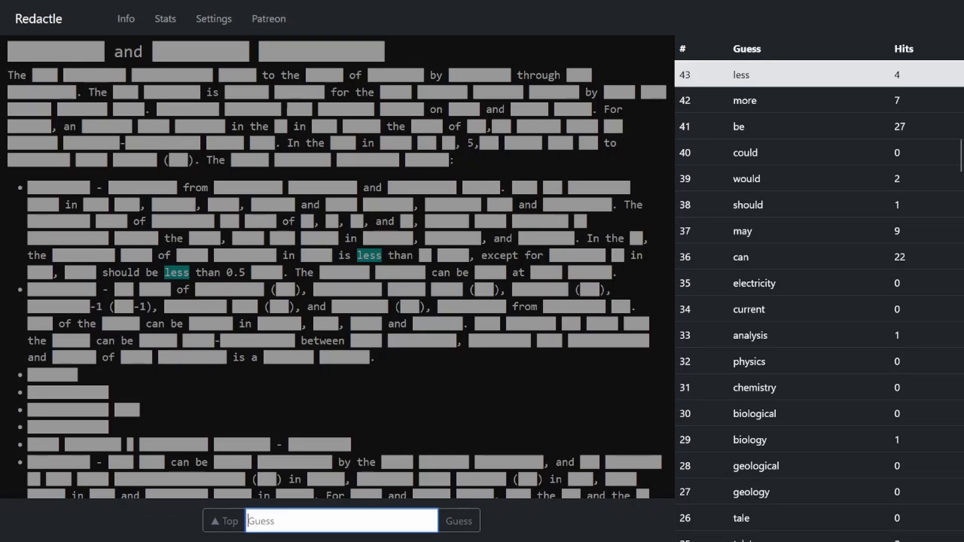
type("volts")
key("Return")
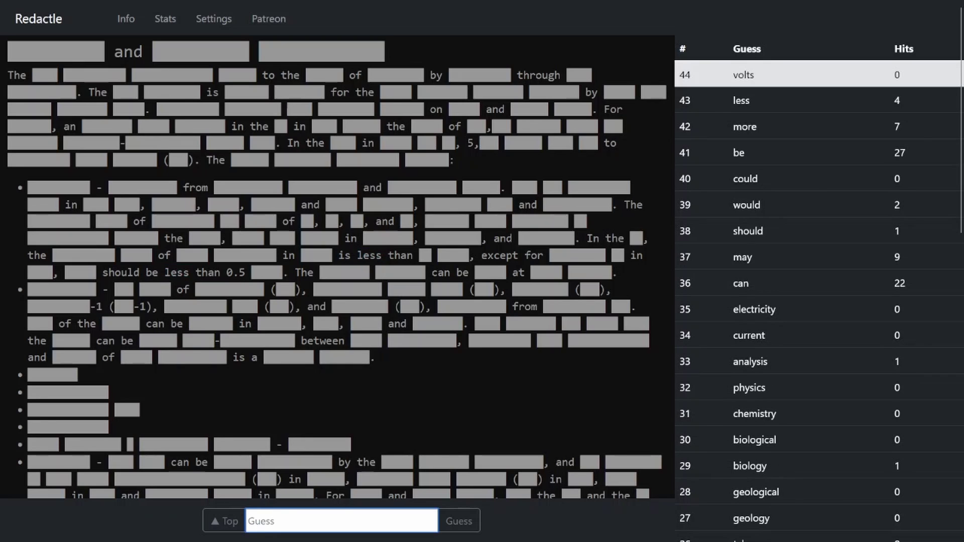
scroll(336, 264, "down", 5)
scroll(335, 263, "up", 3)
scroll(335, 264, "up", 3)
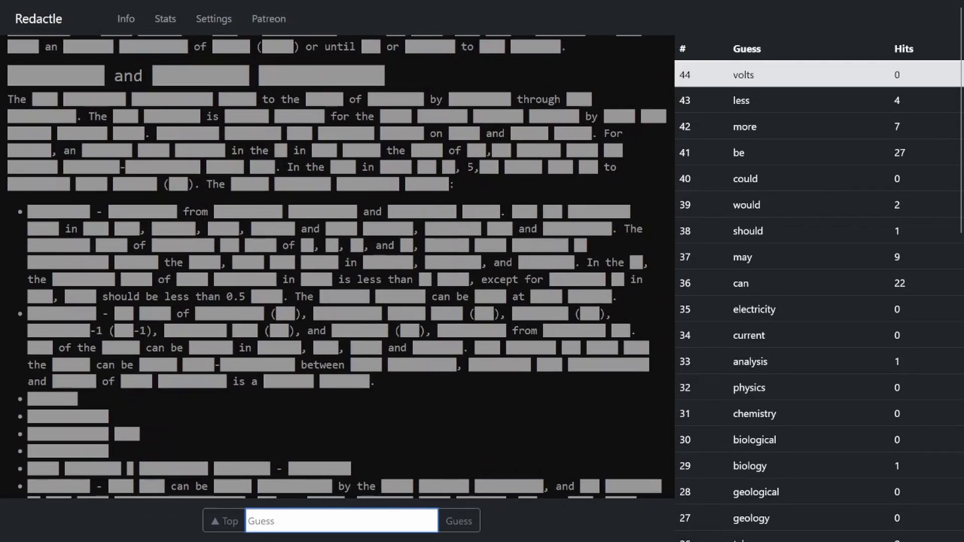
left_click(817, 127)
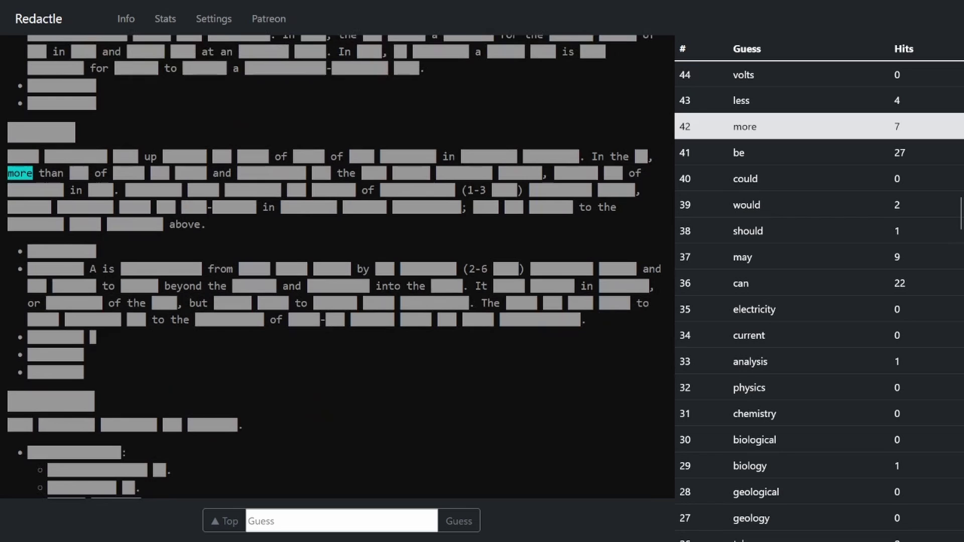
Guess shape, formed, made and hydrogen, gauging a short hidden word's length.
left_click(342, 521)
type("shape")
key("Return")
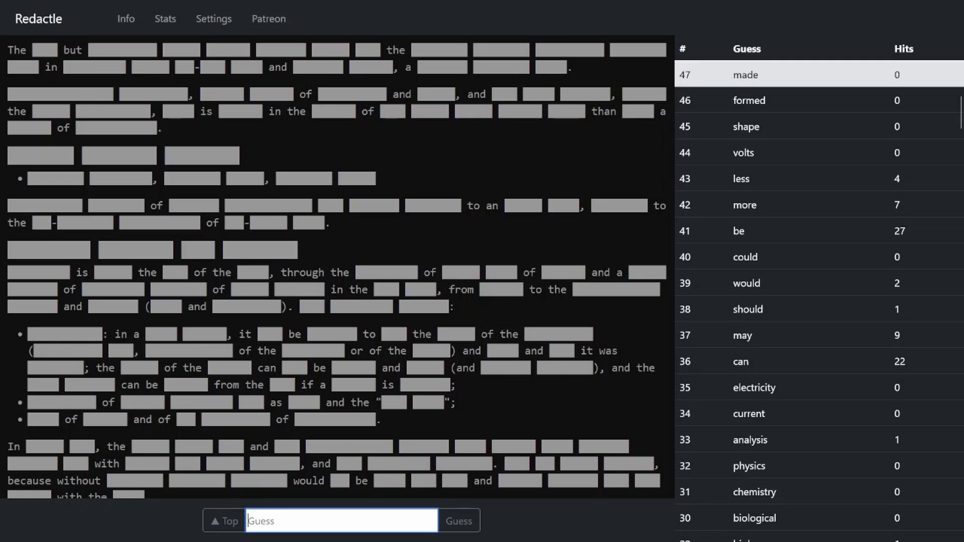
left_click(166, 272)
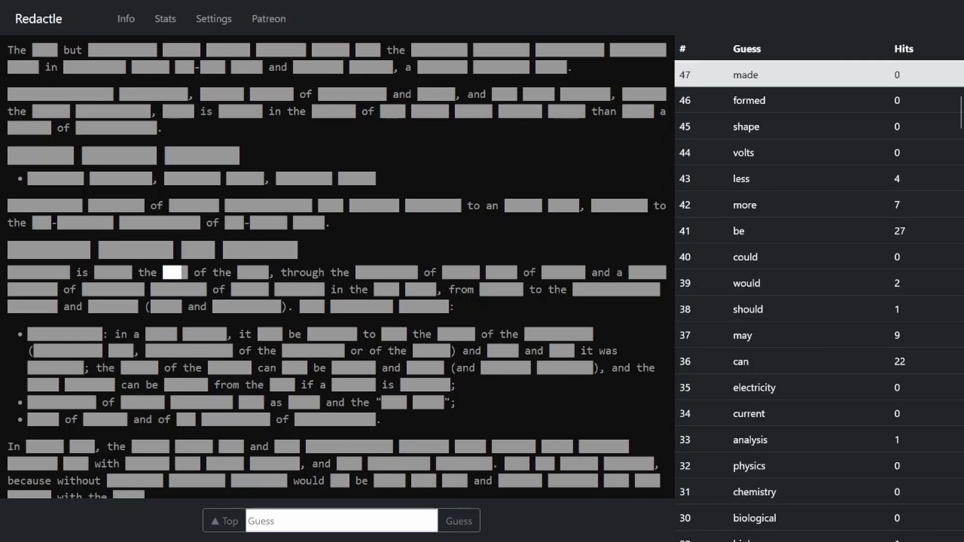
scroll(331, 302, "down", 4)
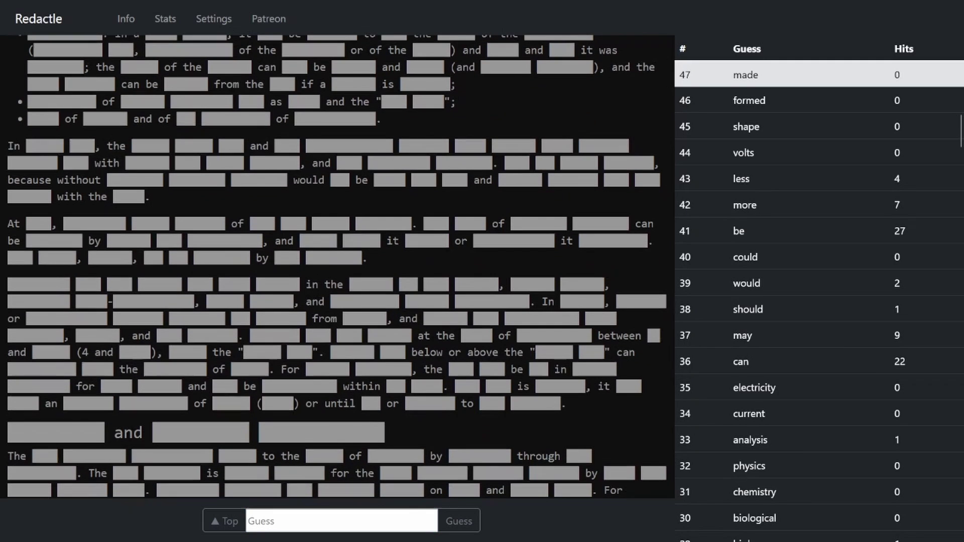
scroll(331, 302, "down", 3)
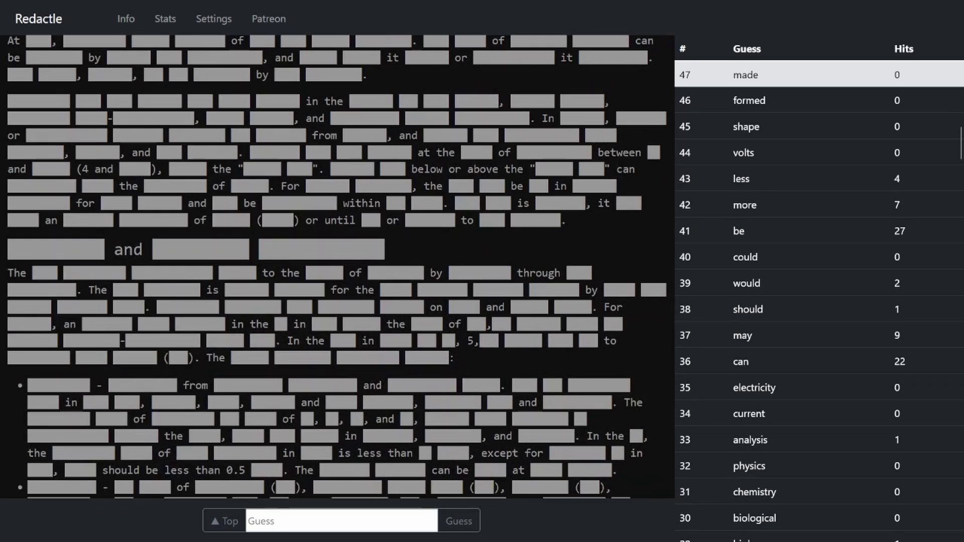
type("hydrogen")
key("Return")
scroll(331, 301, "down", 5)
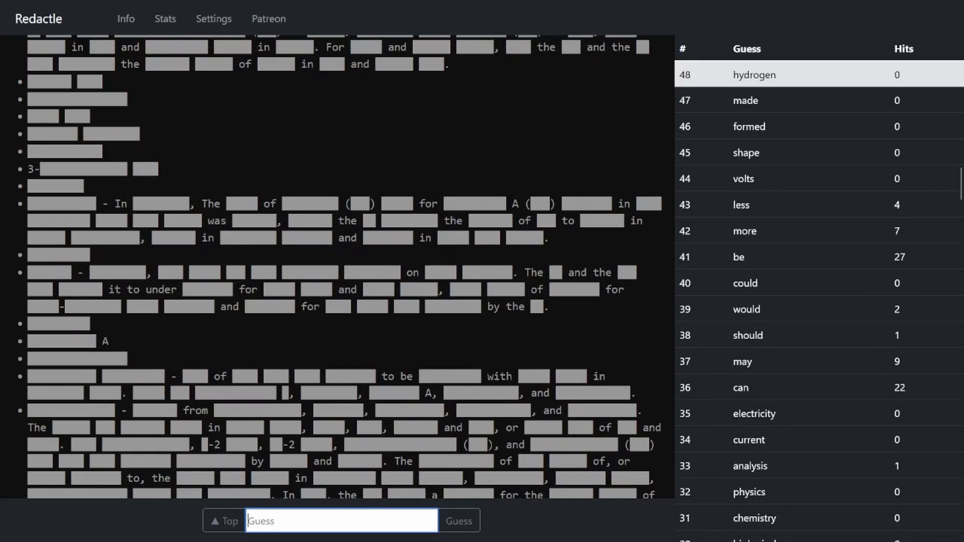
scroll(332, 301, "down", 2)
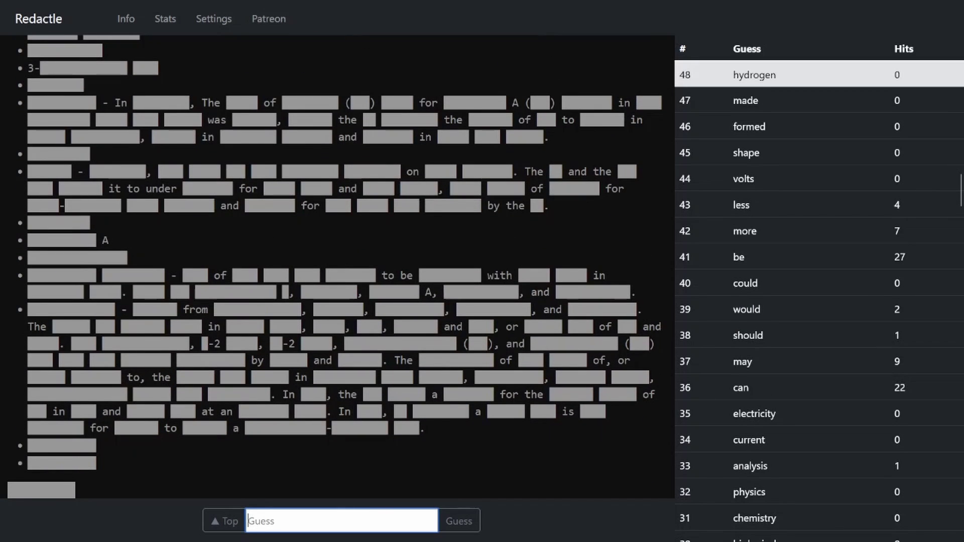
type("i")
Guess single letters like i and a, view the s hits, then guess aureus.
key("Return")
type("a")
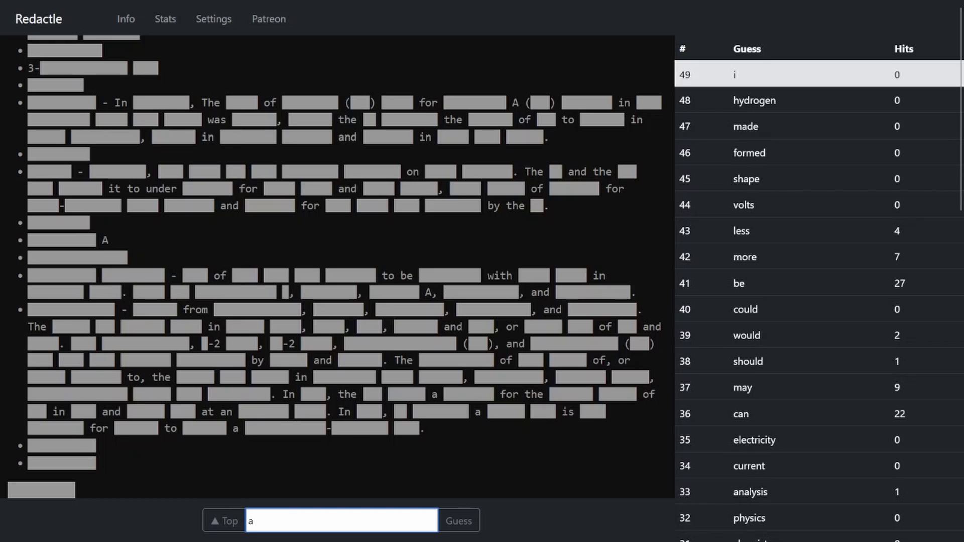
key("Return")
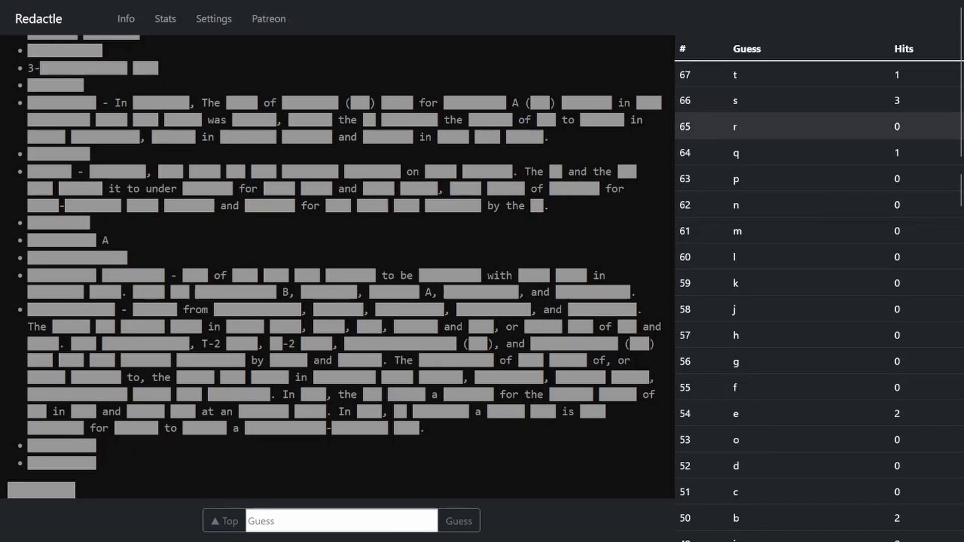
left_click(753, 100)
left_click(754, 100)
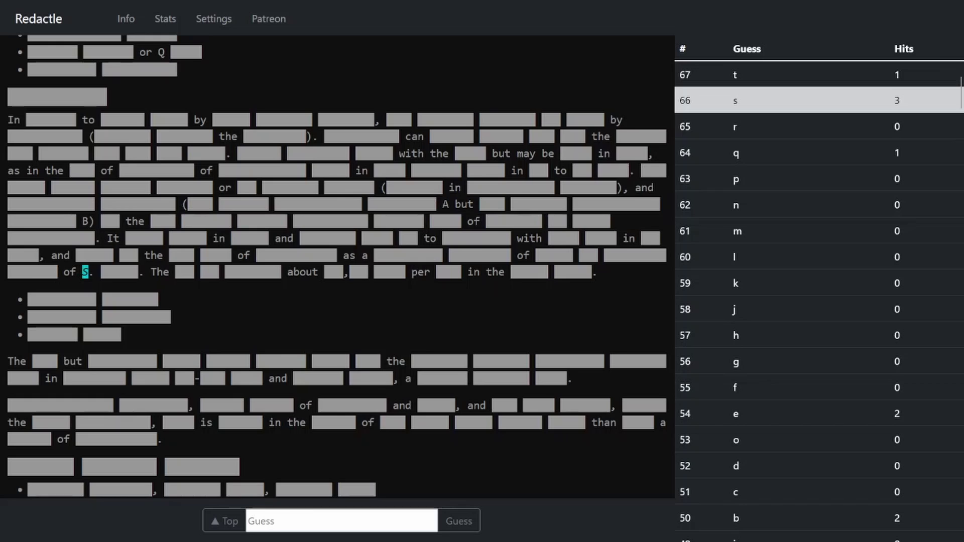
left_click(342, 520)
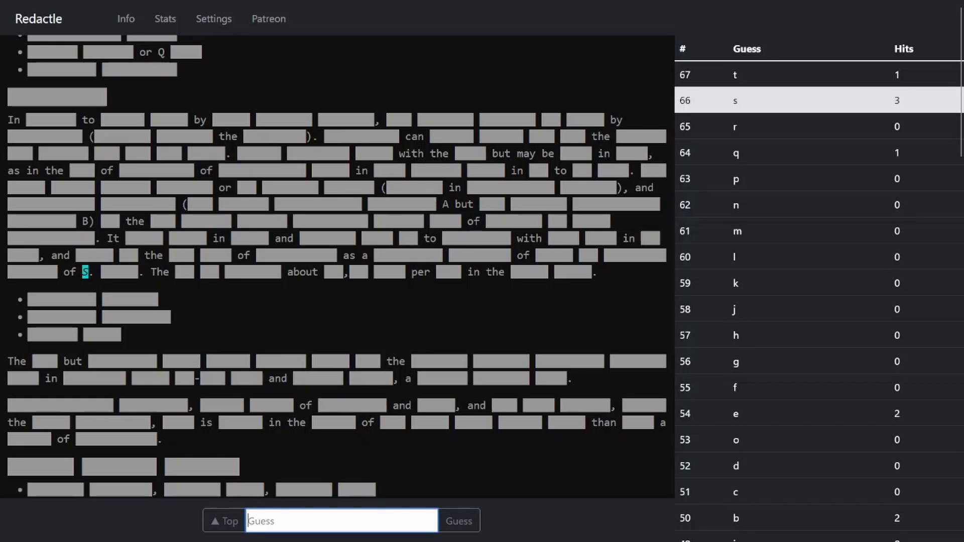
type("aureus")
key("Return")
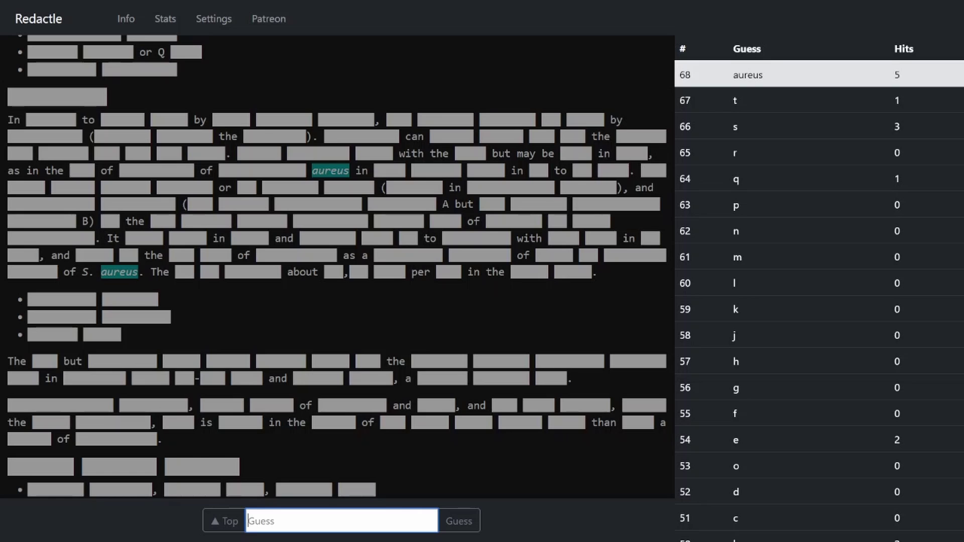
type("bacterial")
Guess bacterial, bacteria, confluence and amount; bacterial scores 13 hits and bacteria 18.
key("Return")
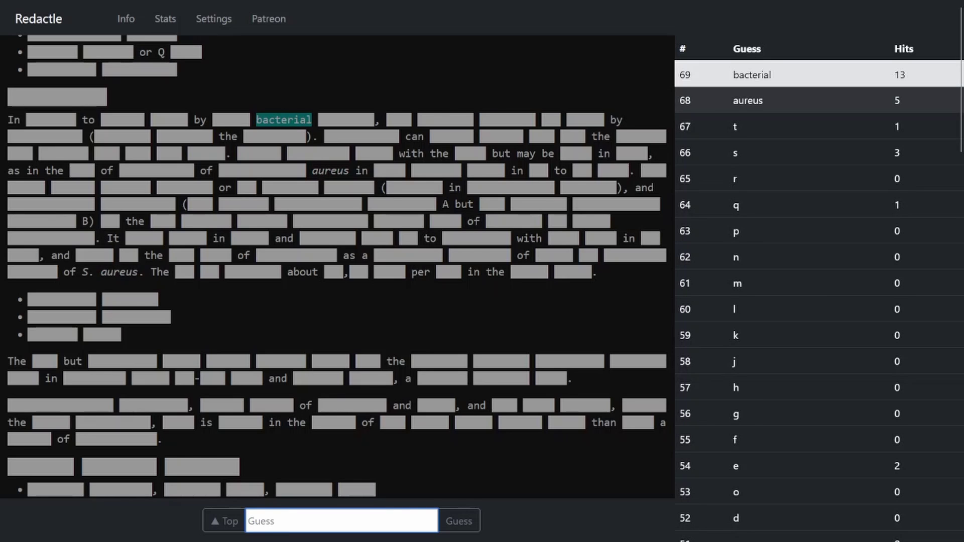
scroll(337, 271, "up", 5)
scroll(337, 271, "up", 5)
scroll(338, 271, "up", 4)
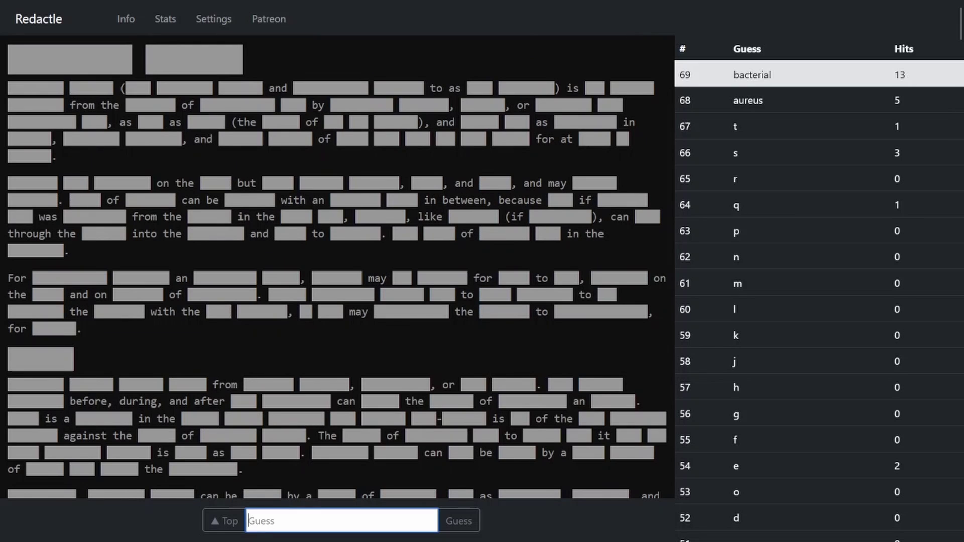
type("bacteria")
key("Return")
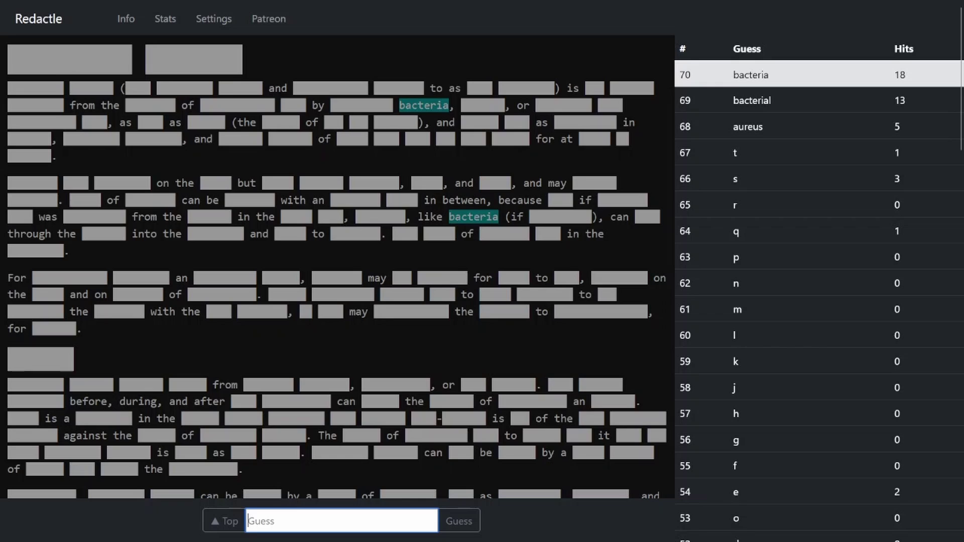
type("co")
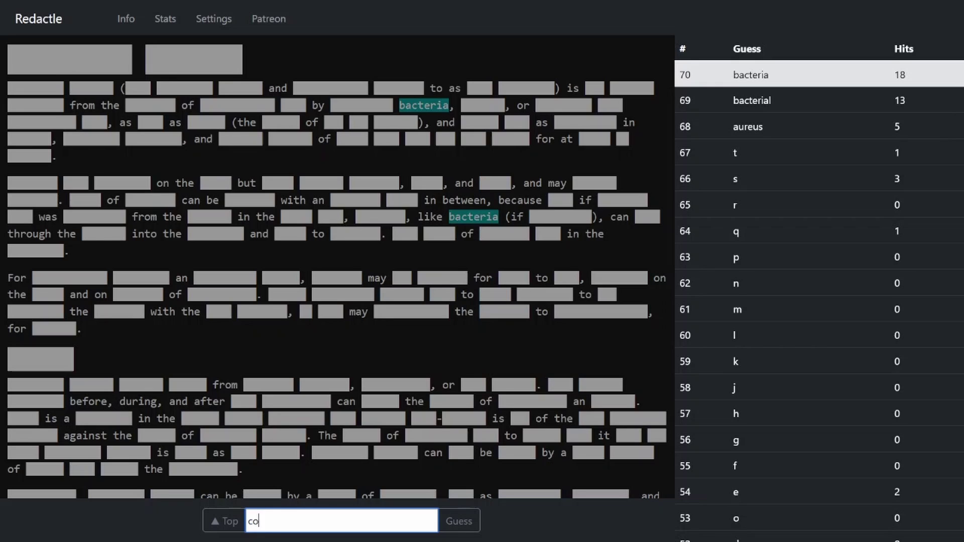
type("nfluence")
key("Return")
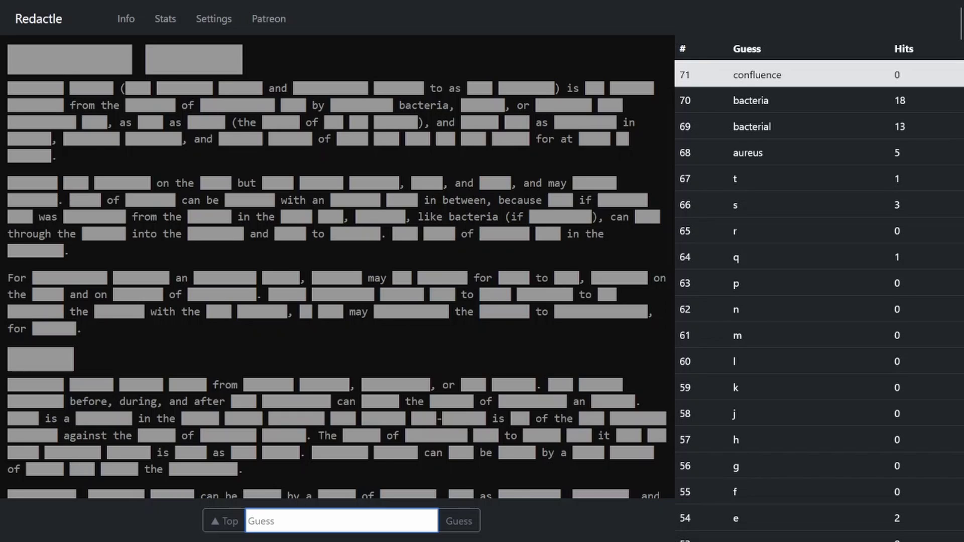
type("amount")
key("Return")
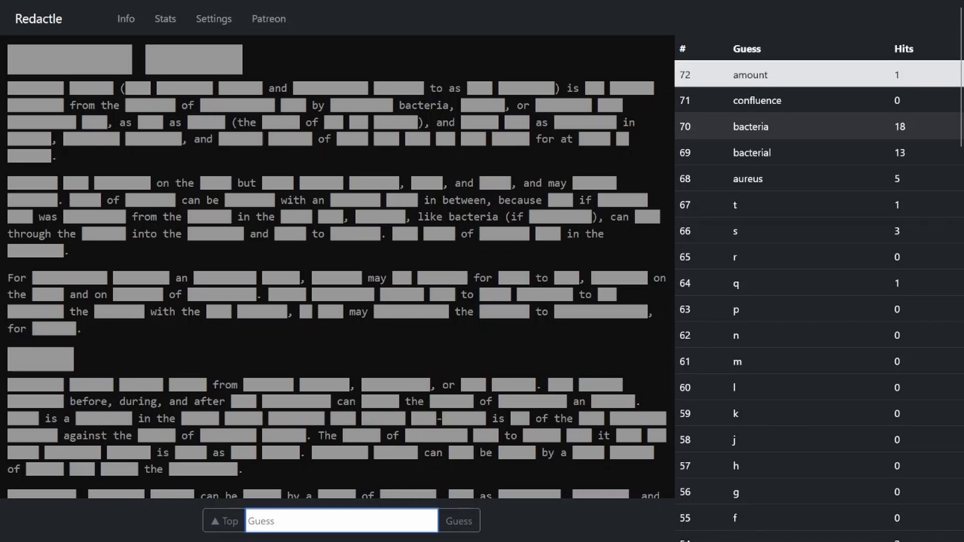
Highlight every bacteria occurrence and jump to the article's Bacteria section.
left_click(753, 126)
double_click(751, 126)
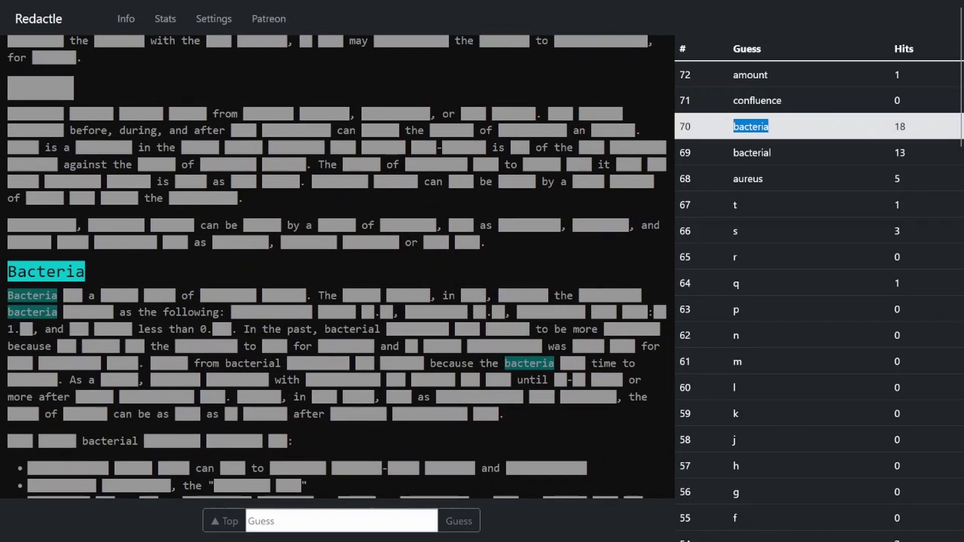
left_click(342, 521)
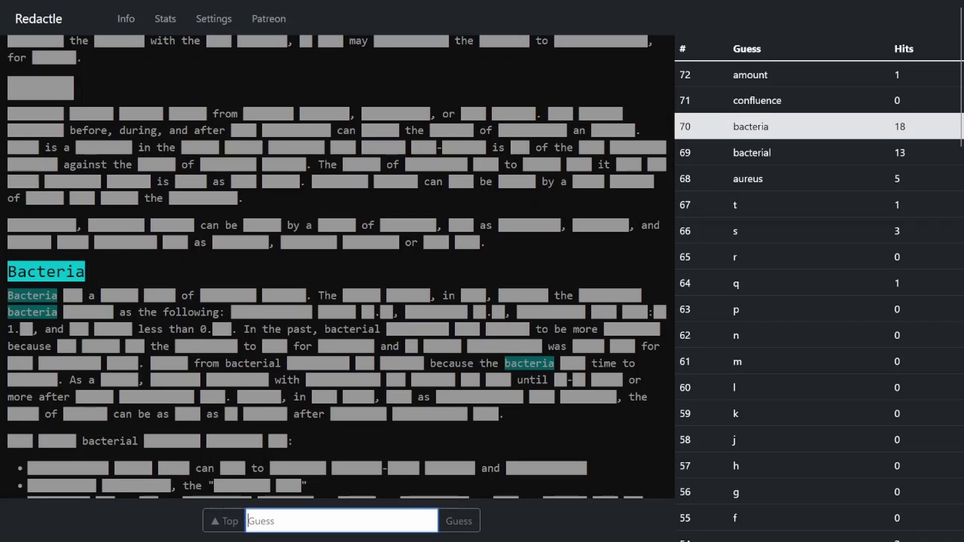
type("a")
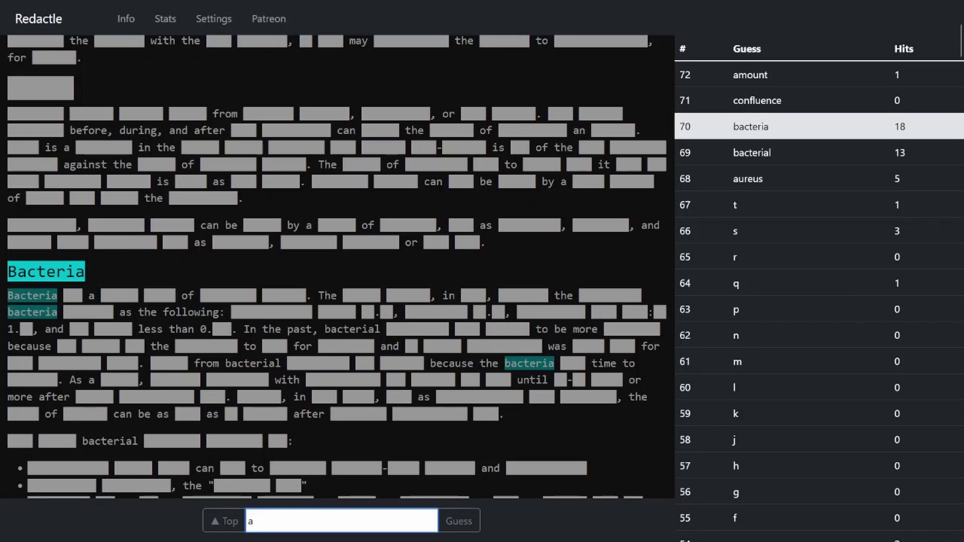
type("rchaea")
Guess archaea, are, organisms, fungoi, fungi and domains; are scores 37 hits.
key("Return")
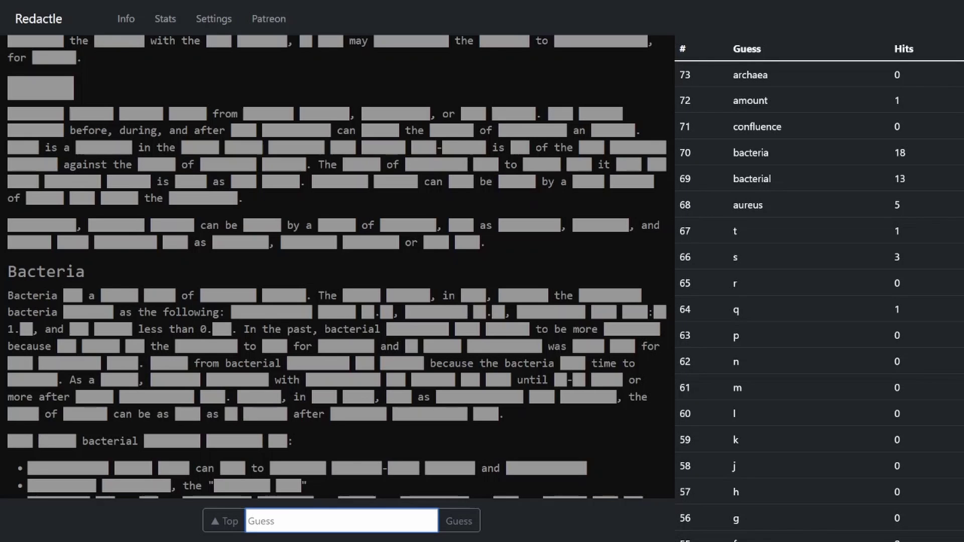
type("are")
key("Return")
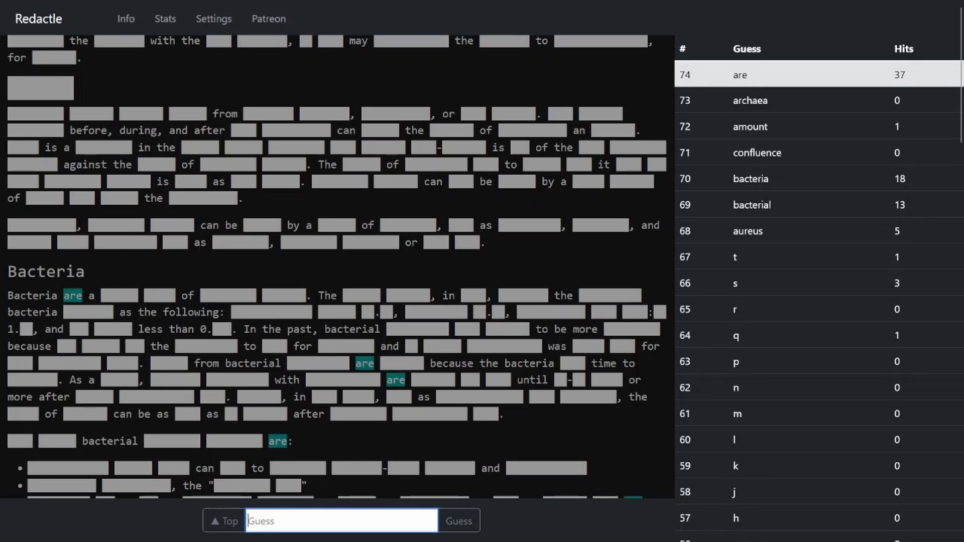
scroll(338, 271, "down", 3)
scroll(338, 271, "up", 6)
scroll(338, 271, "up", 4)
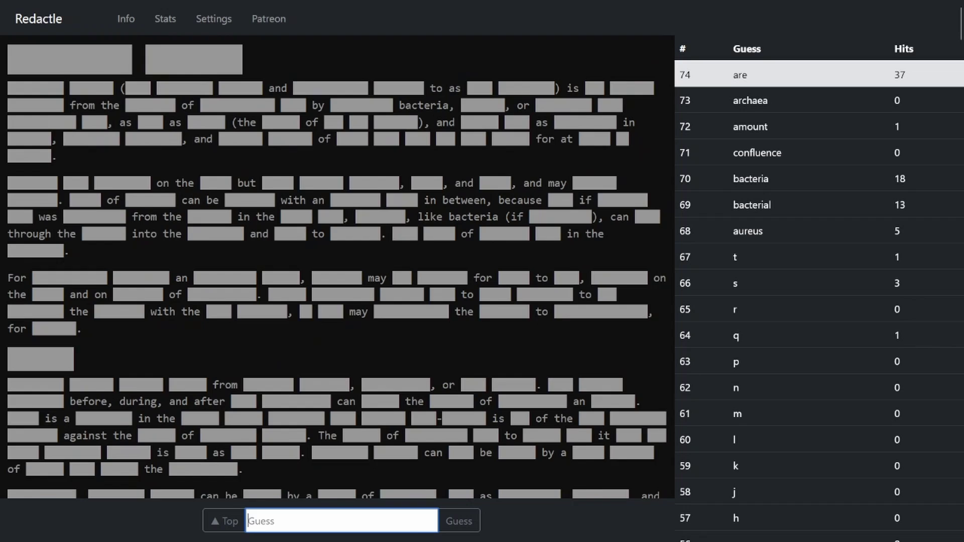
scroll(338, 271, "up", 1)
scroll(338, 271, "up", 1)
type("organisms")
key("Return")
type("fungoi")
key("Return")
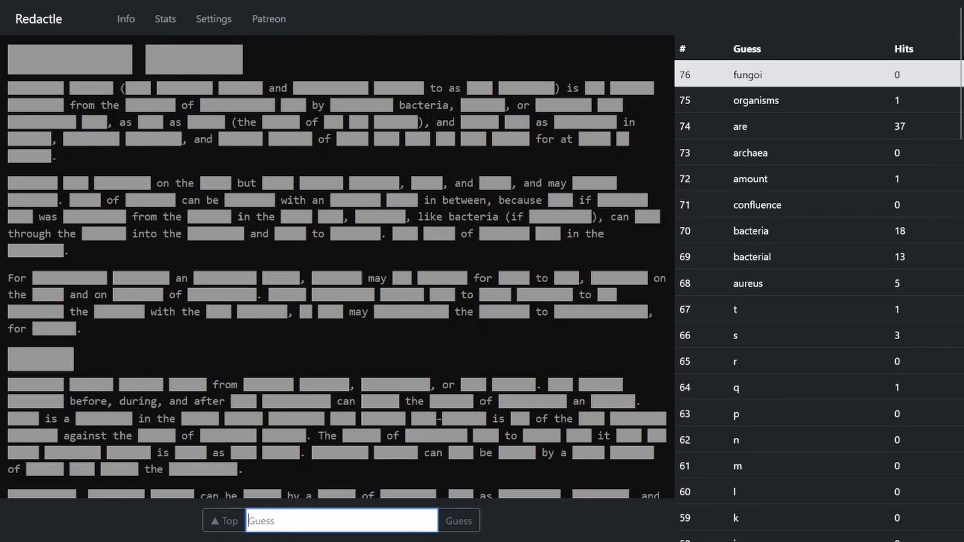
type("fungi")
key("Return")
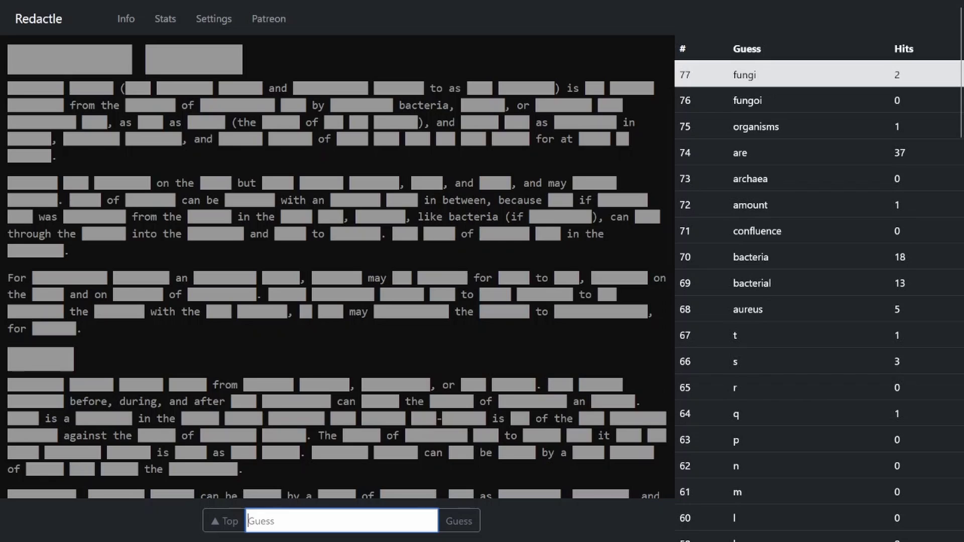
type("domains")
key("Return")
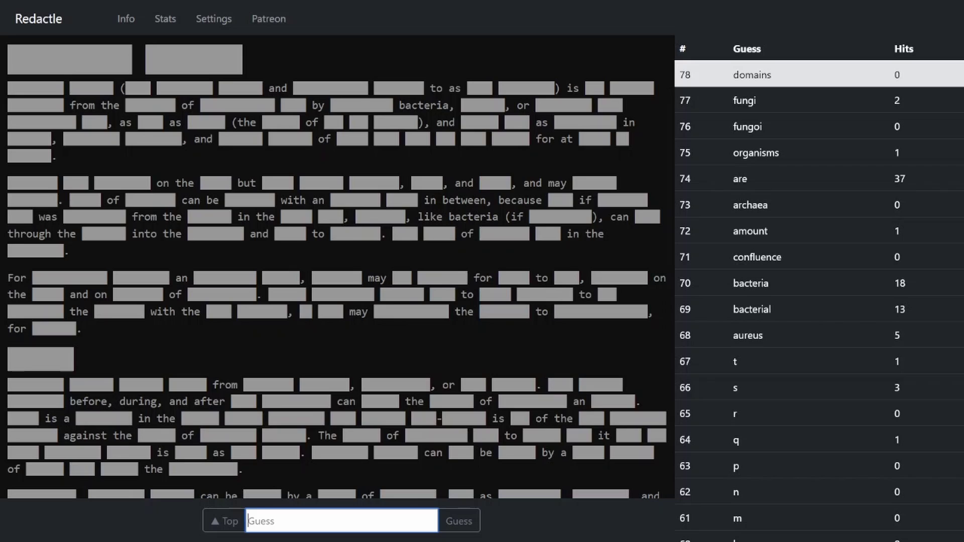
type("archaea")
type("a")
Discard the repeated archaea, then guess eukaryote, pass and wall.
key("Return")
type("euk")
type("arya")
key("BackSpace")
type("ote")
key("Return")
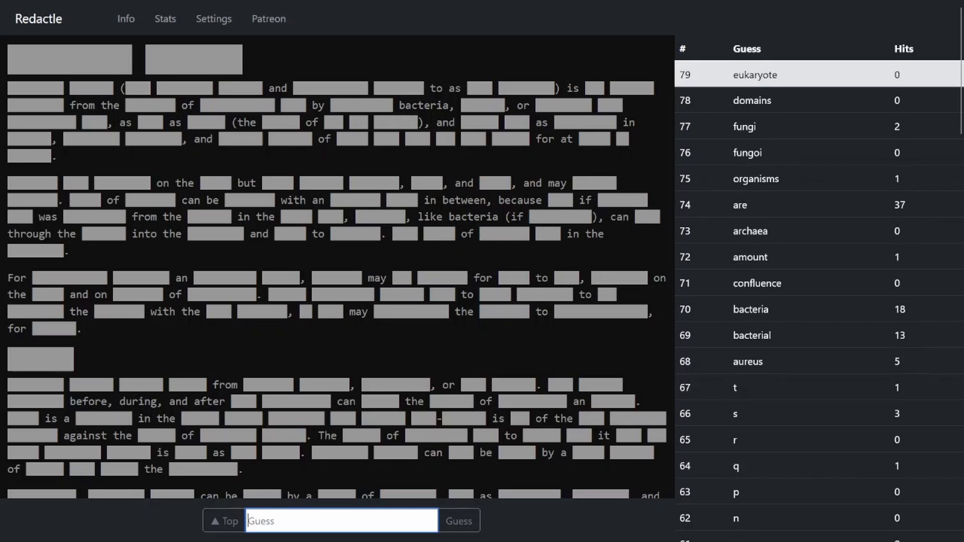
type("ek")
key("BackSpace")
key("BackSpace")
type("pass")
key("Return")
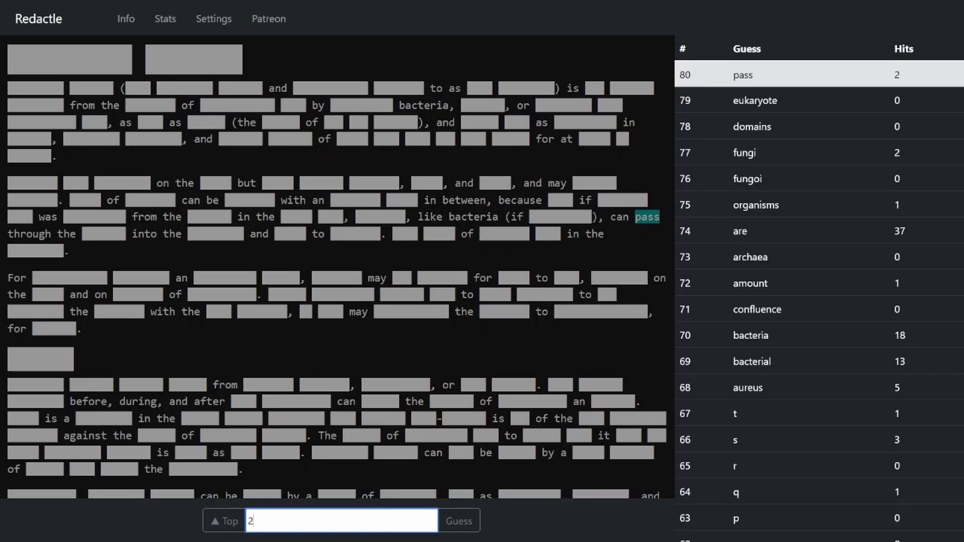
type("wall")
key("Return")
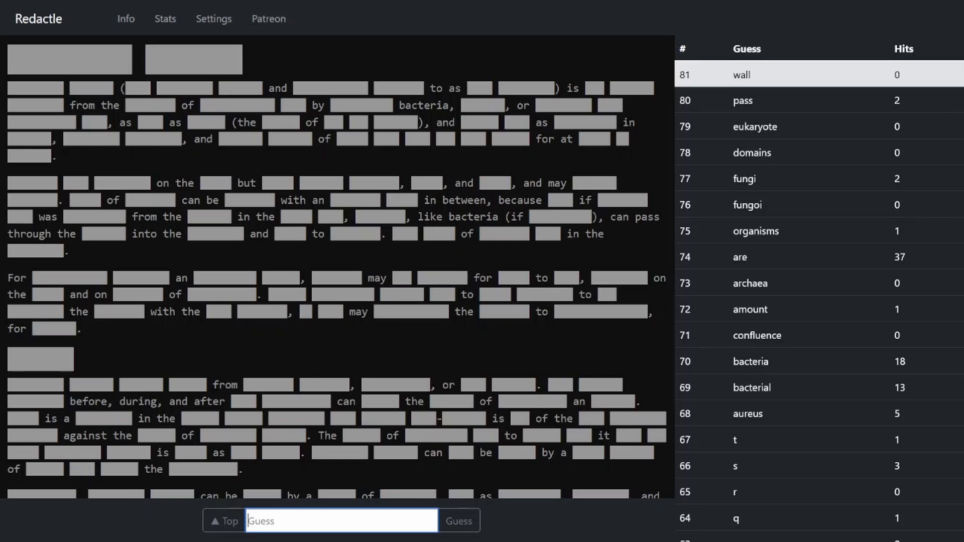
type("fungi")
Guess fungi again, plant, animal and animals, then highlight animal's 13 occurrences.
key("Return")
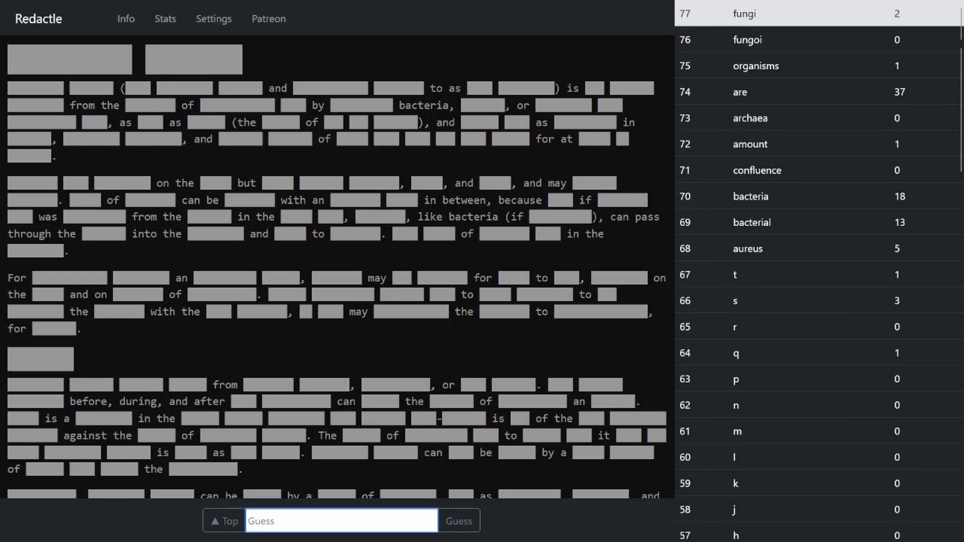
type("plant")
key("Return")
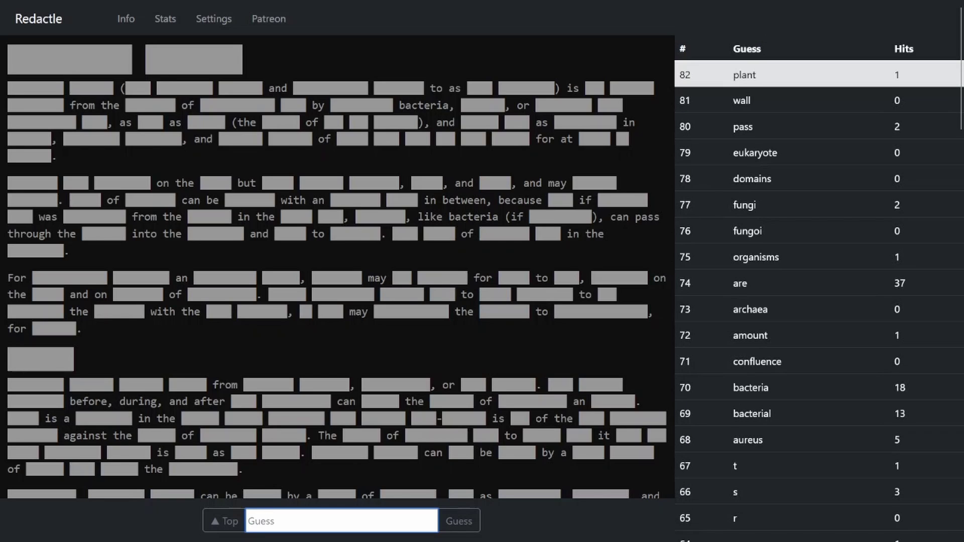
type("animal")
key("Return")
type("a")
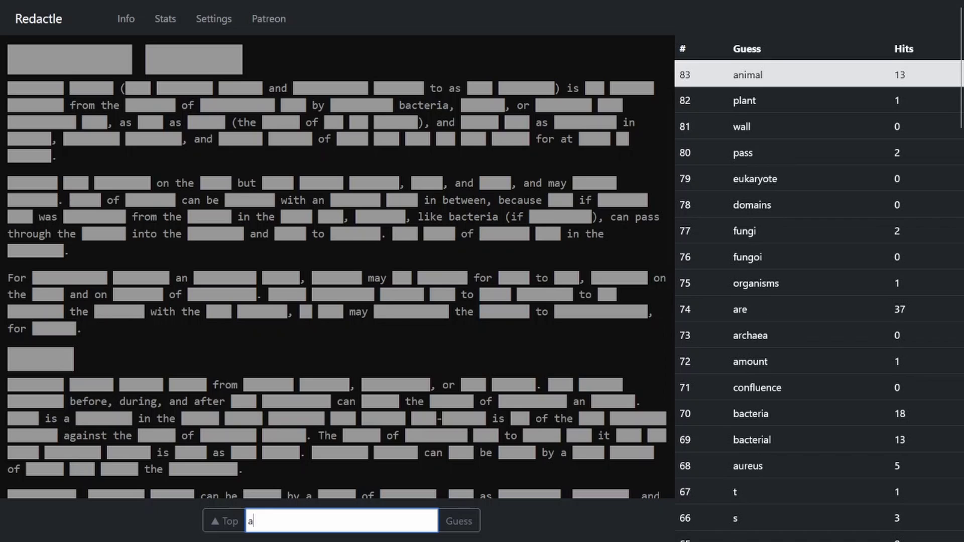
type("nimals")
key("Return")
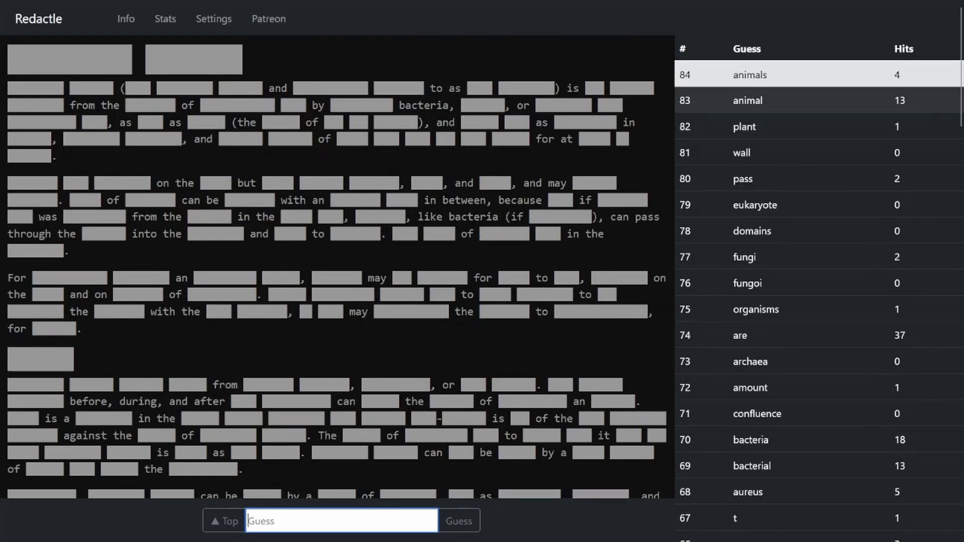
left_click(747, 101)
scroll(338, 264, "down", 5)
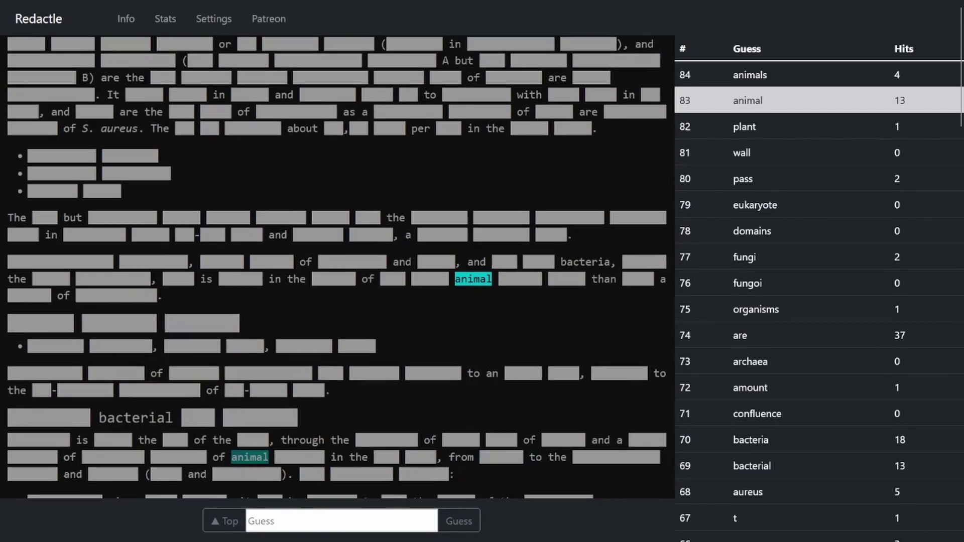
scroll(338, 263, "down", 5)
scroll(338, 264, "down", 3)
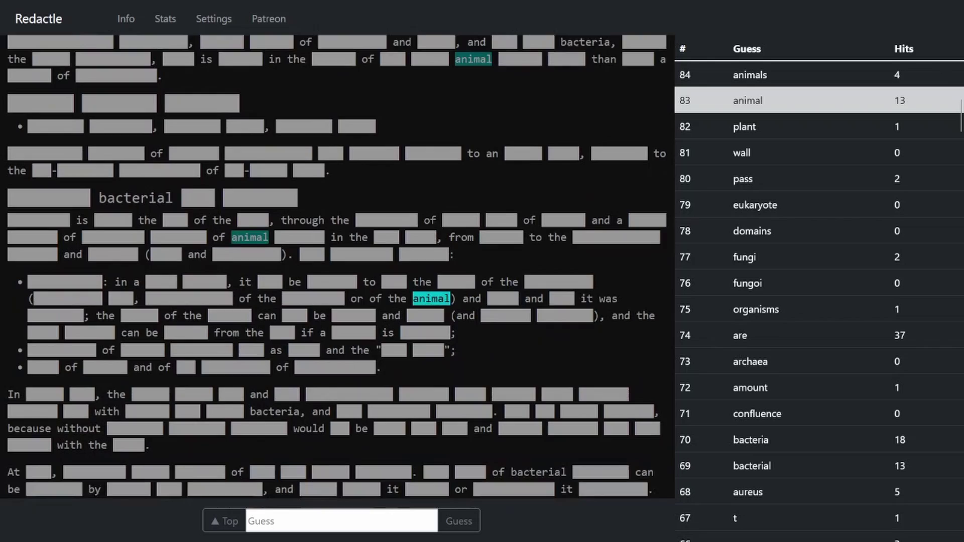
scroll(338, 264, "down", 5)
scroll(337, 264, "down", 5)
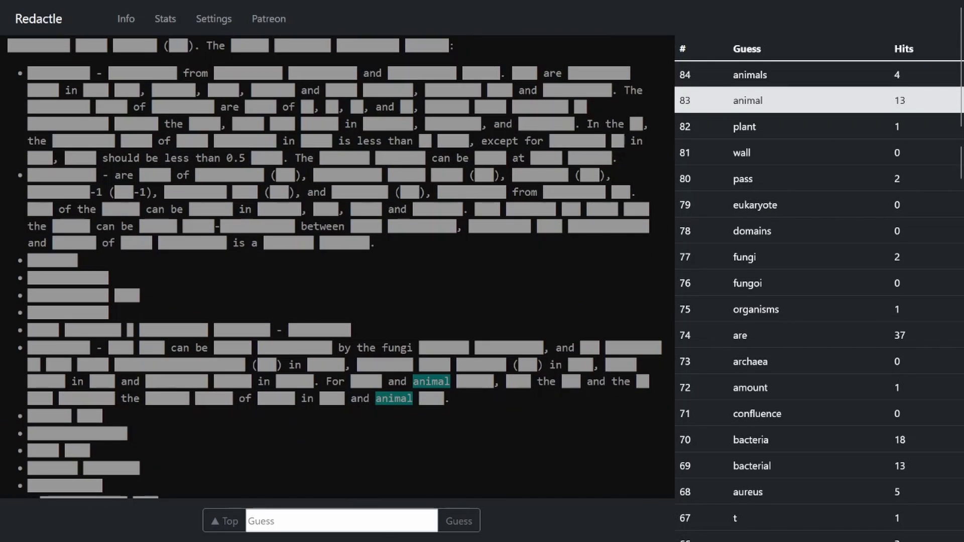
scroll(337, 264, "down", 5)
scroll(338, 264, "down", 3)
scroll(338, 264, "down", 4)
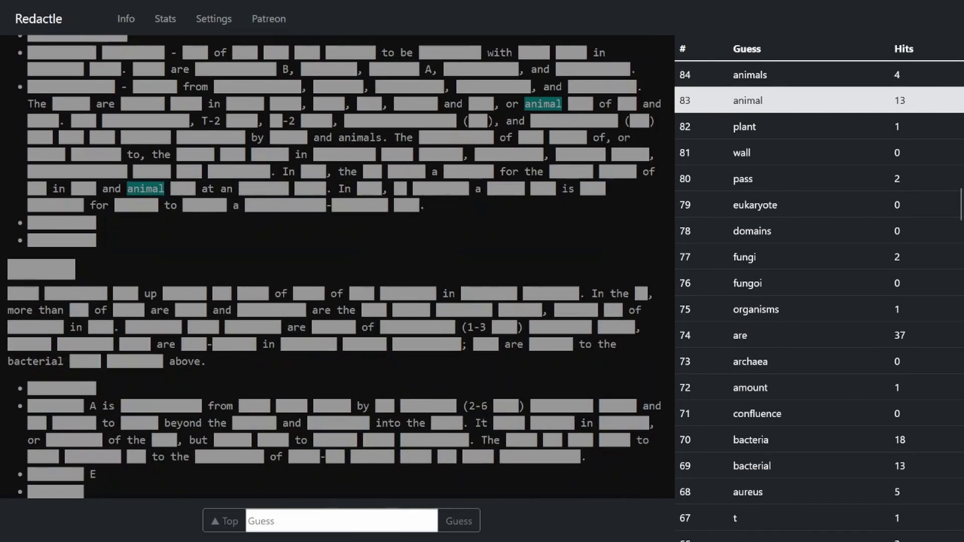
scroll(338, 264, "down", 3)
scroll(338, 264, "down", 5)
scroll(338, 264, "down", 5)
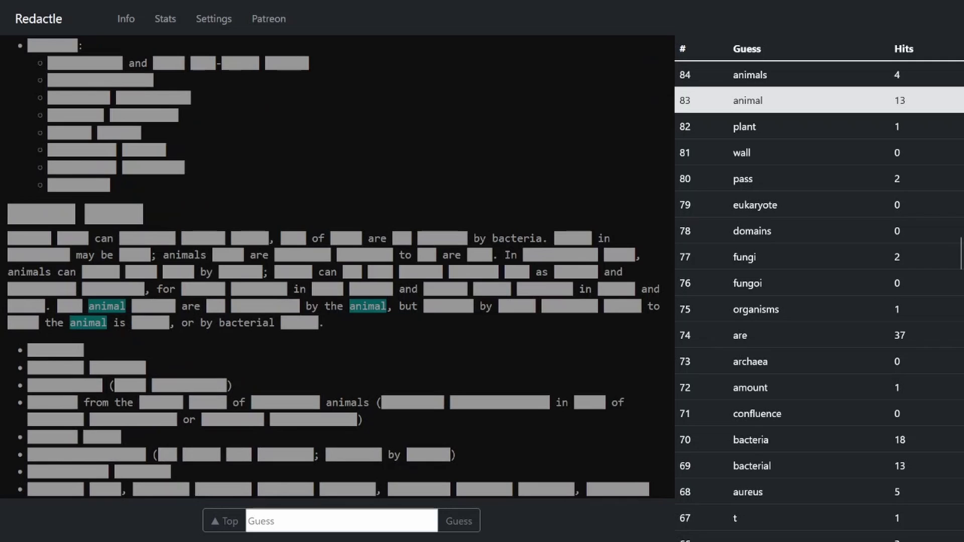
scroll(337, 263, "down", 4)
scroll(338, 264, "down", 5)
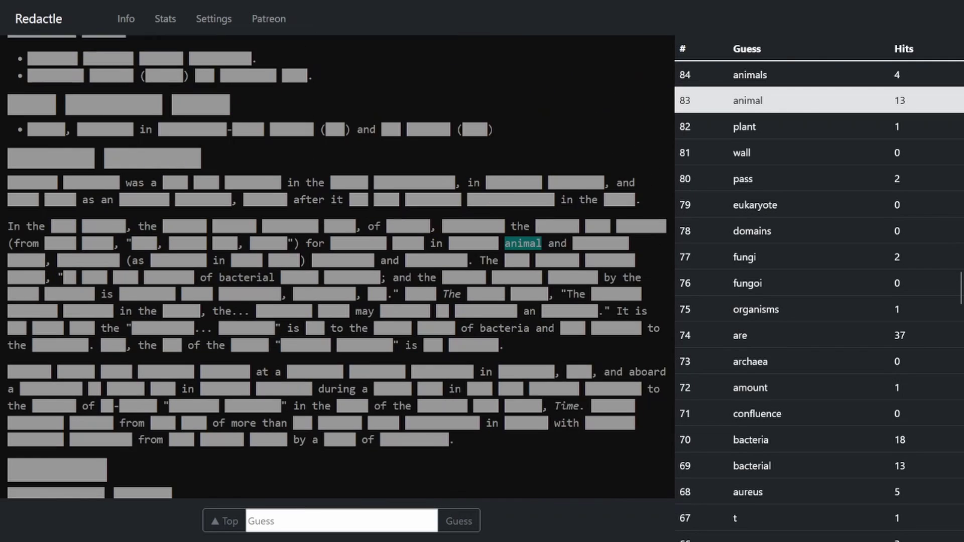
scroll(338, 263, "down", 3)
scroll(337, 264, "down", 5)
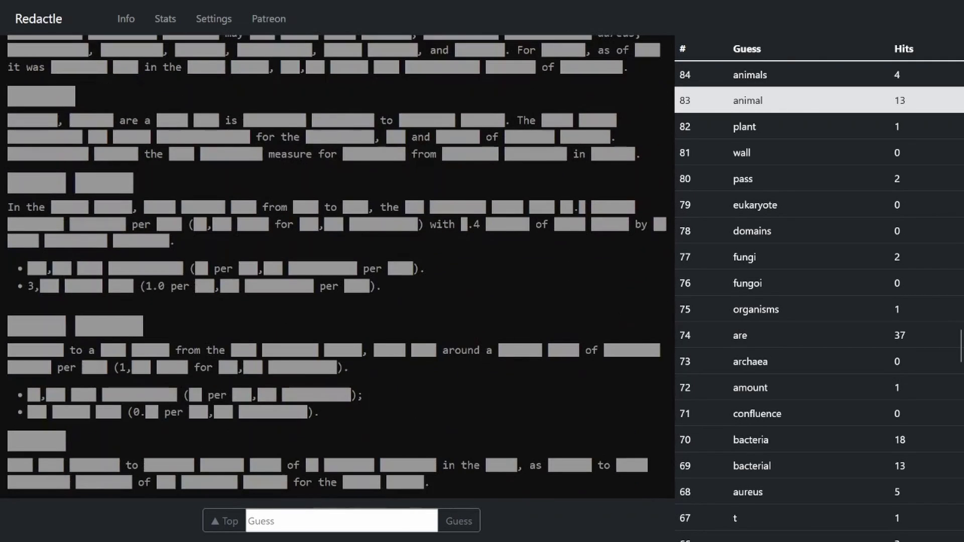
scroll(338, 263, "down", 5)
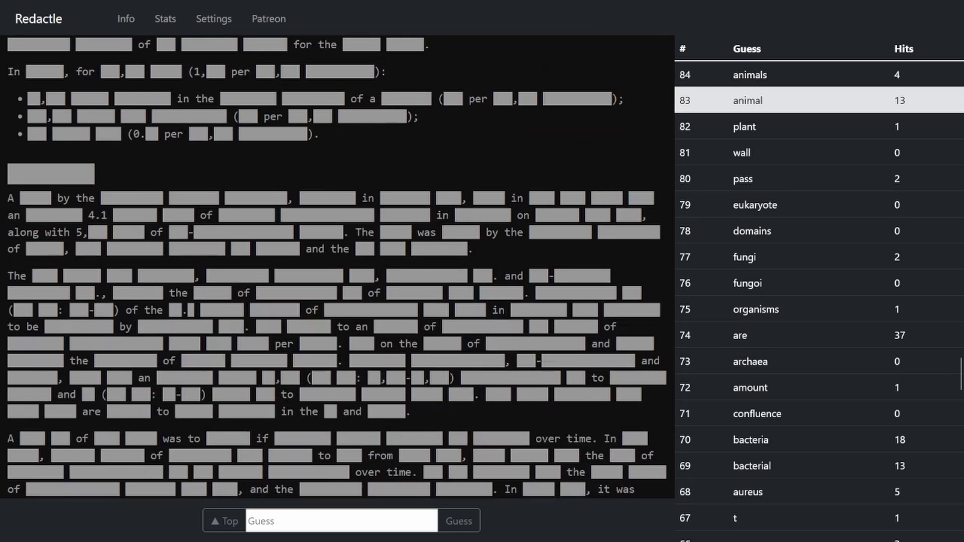
scroll(338, 264, "down", 5)
scroll(337, 264, "down", 2)
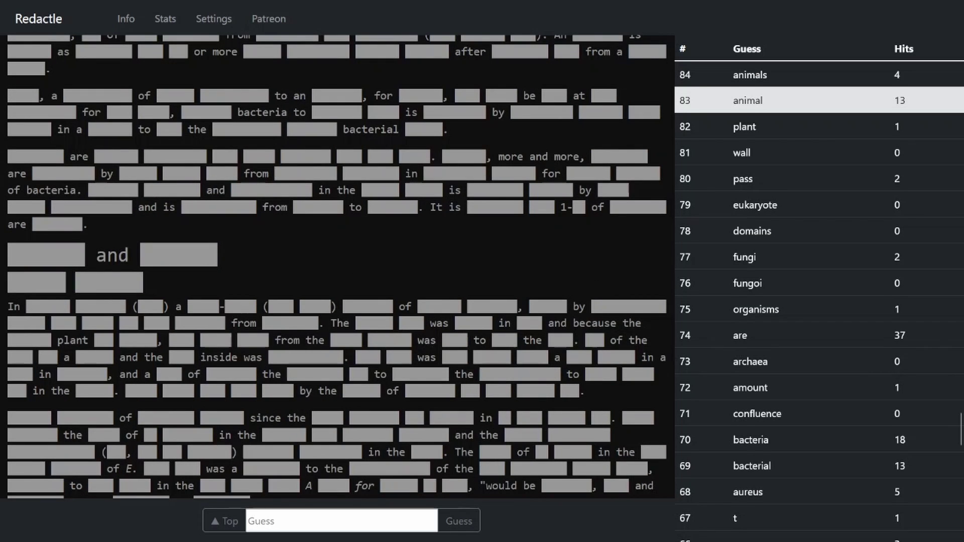
scroll(338, 263, "down", 5)
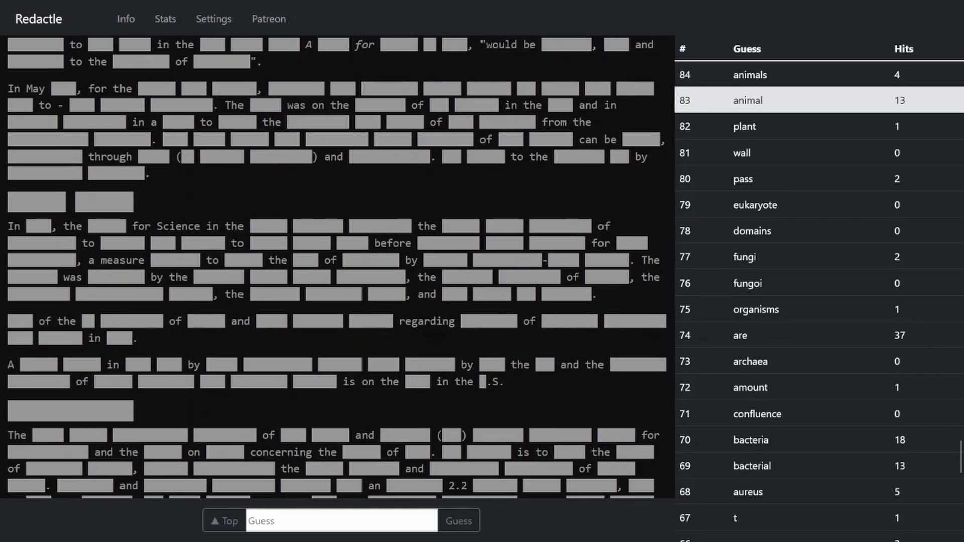
scroll(338, 264, "down", 5)
scroll(338, 264, "down", 2)
scroll(338, 264, "down", 5)
scroll(337, 264, "down", 1)
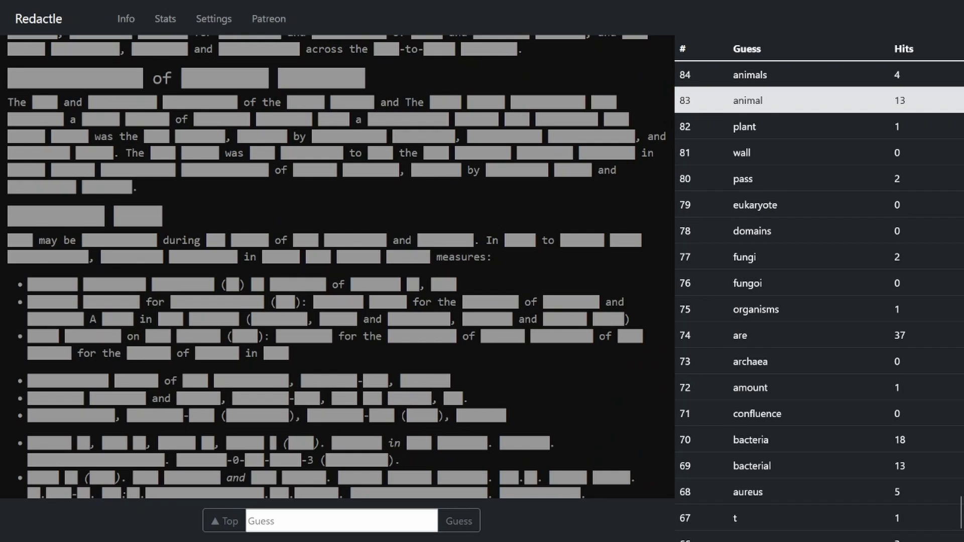
scroll(337, 264, "down", 10)
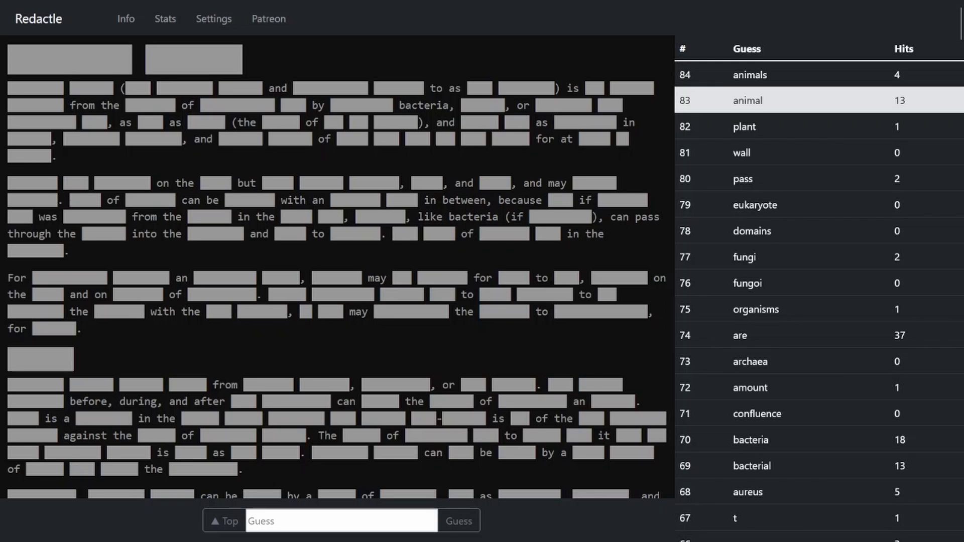
Guess transport, movement, evolution, theory, human, man and men; only human scores six hits.
key("Tab")
type("transport")
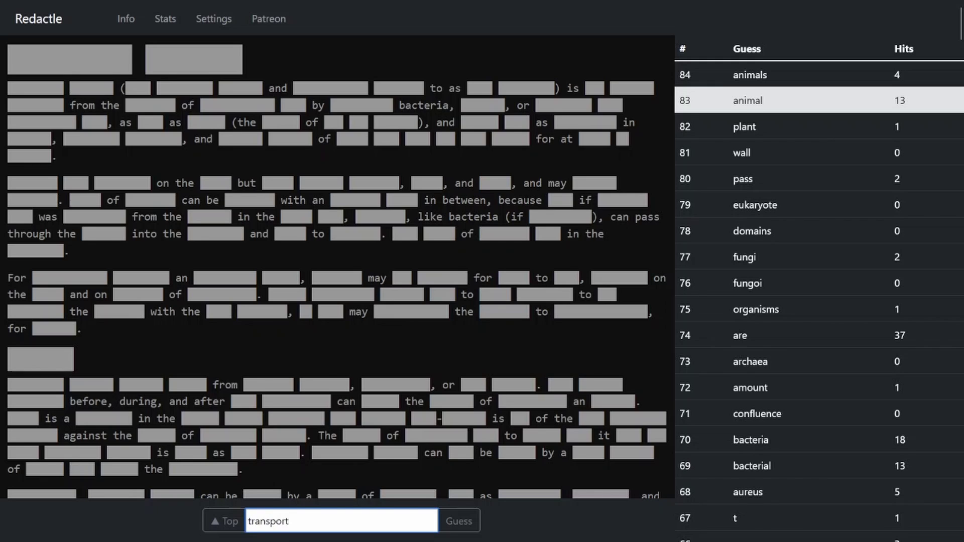
key("Return")
type("movement")
key("Return")
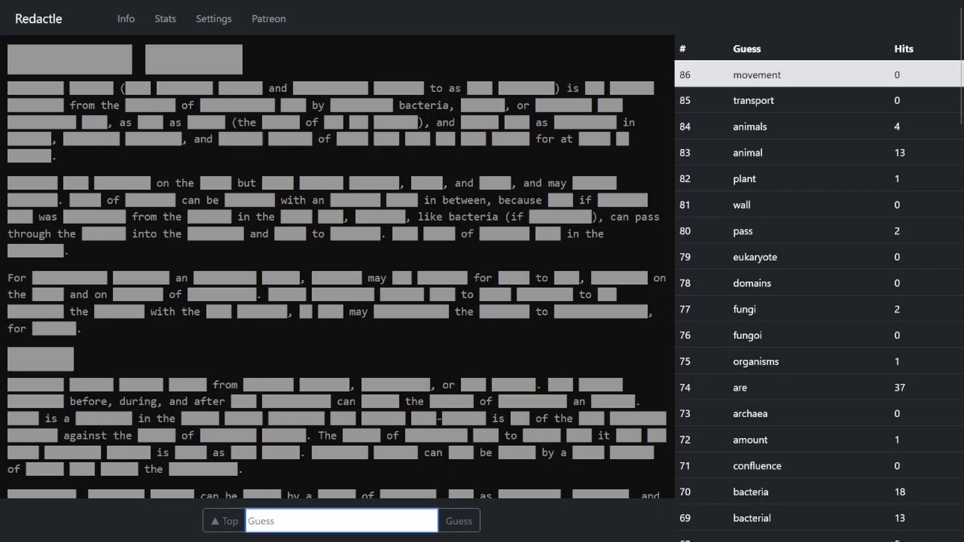
type("evolution")
key("Return")
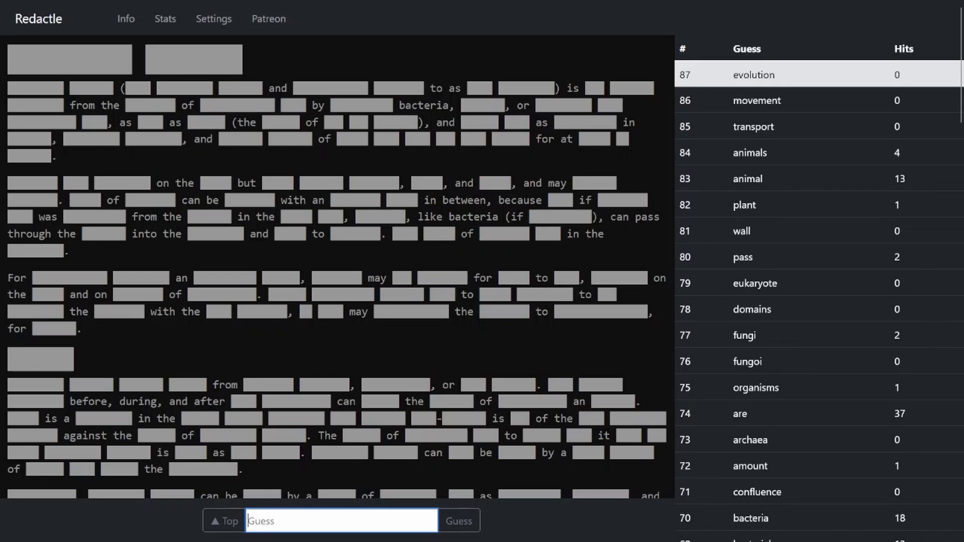
type("e")
key("BackSpace")
type("theo")
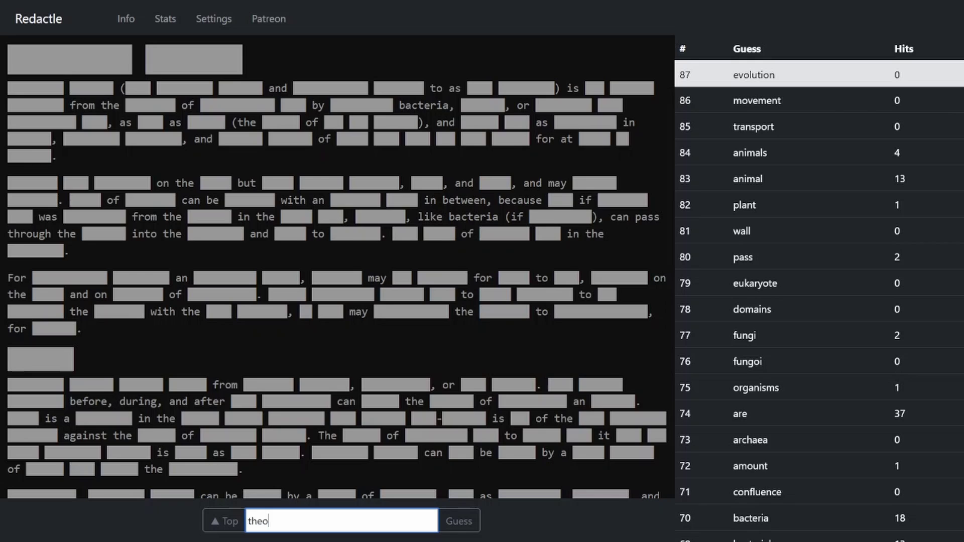
type("ry")
key("Return")
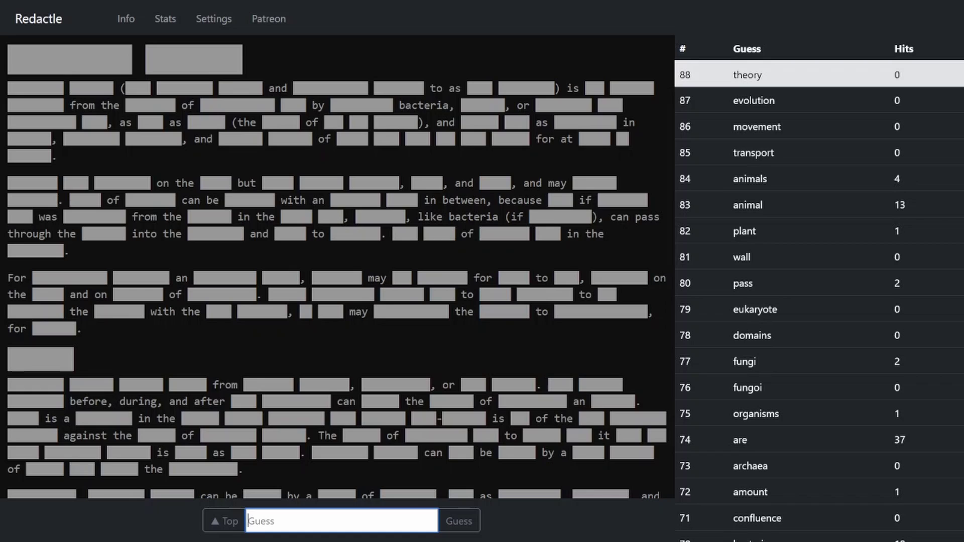
type("human")
key("Return")
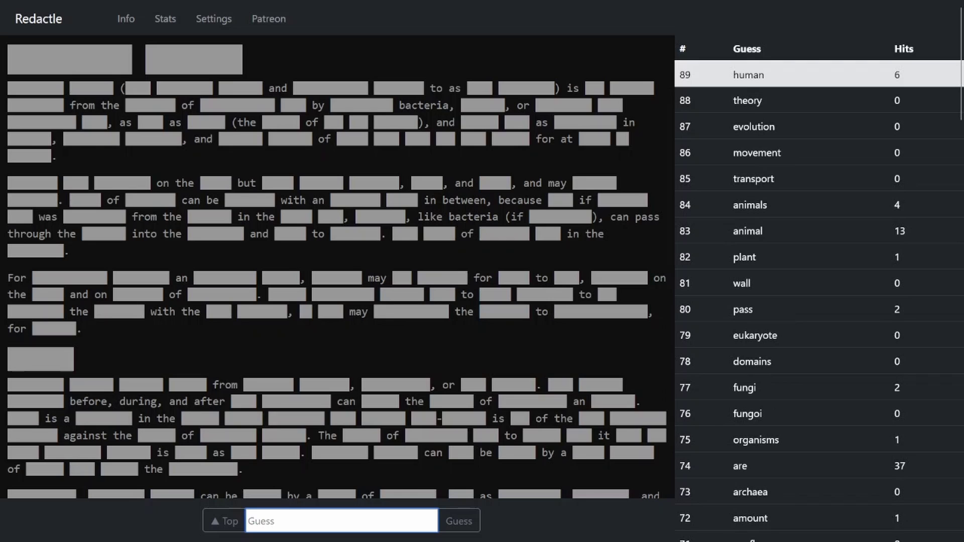
type("man")
key("Return")
type("men")
key("Return")
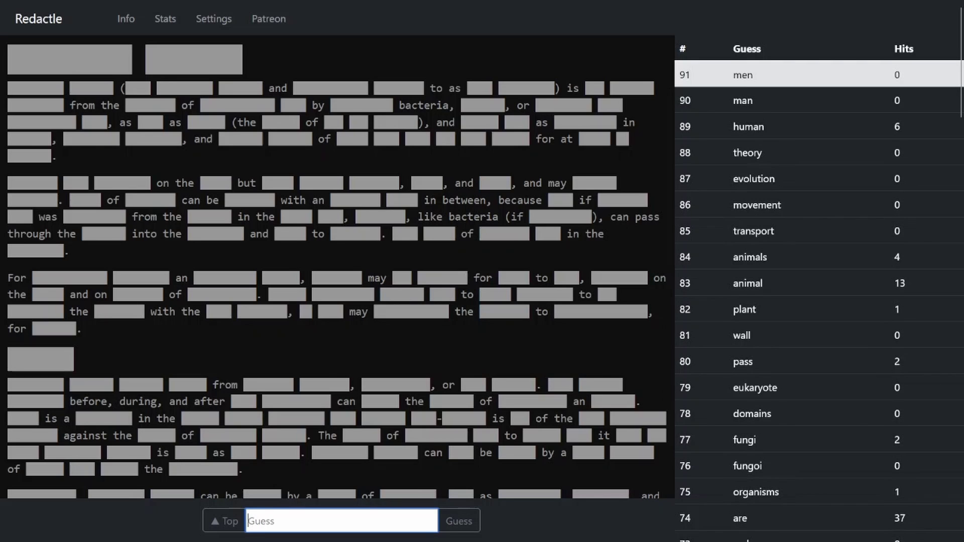
Cycle through the occurrences of human, then guess disease and jump to its 14 hits.
left_click(748, 126)
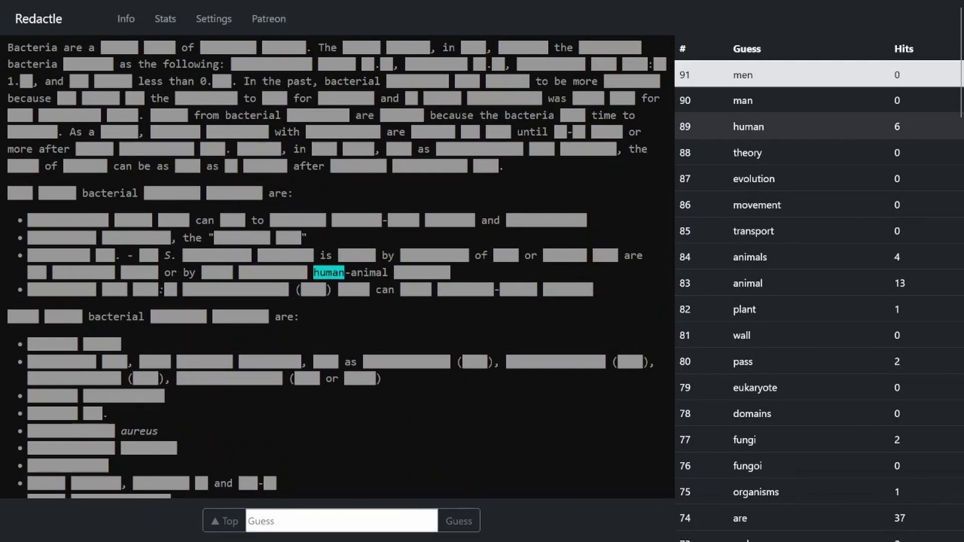
left_click(748, 126)
left_click(748, 126)
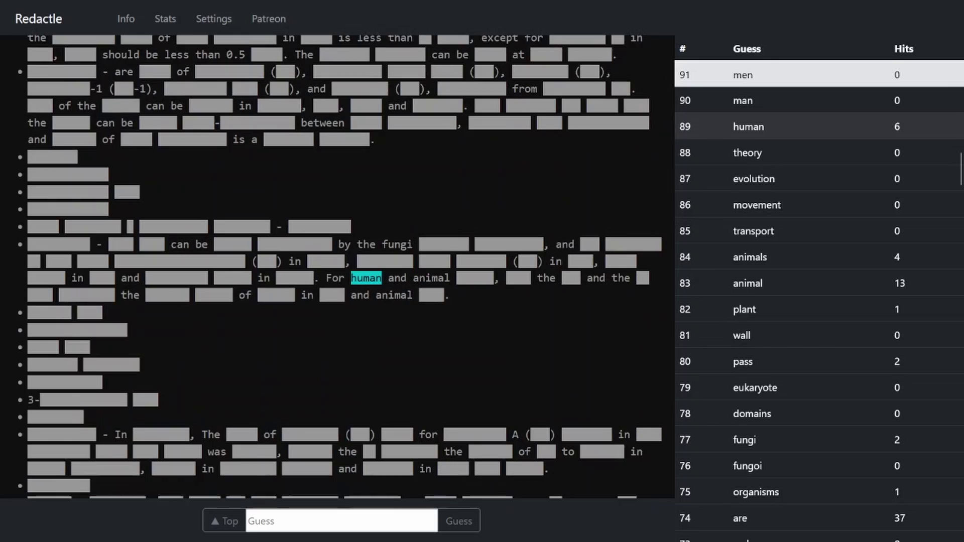
left_click(748, 127)
left_click(748, 127)
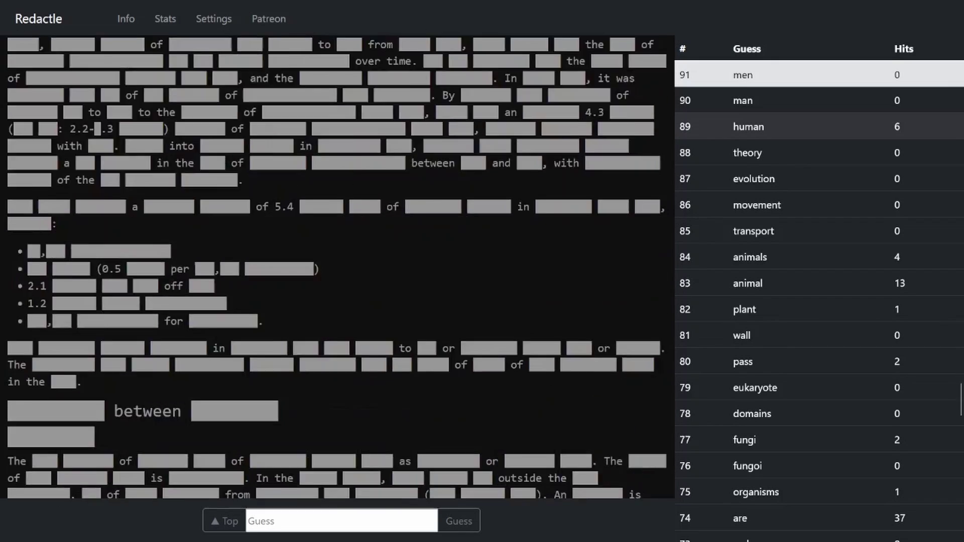
left_click(748, 126)
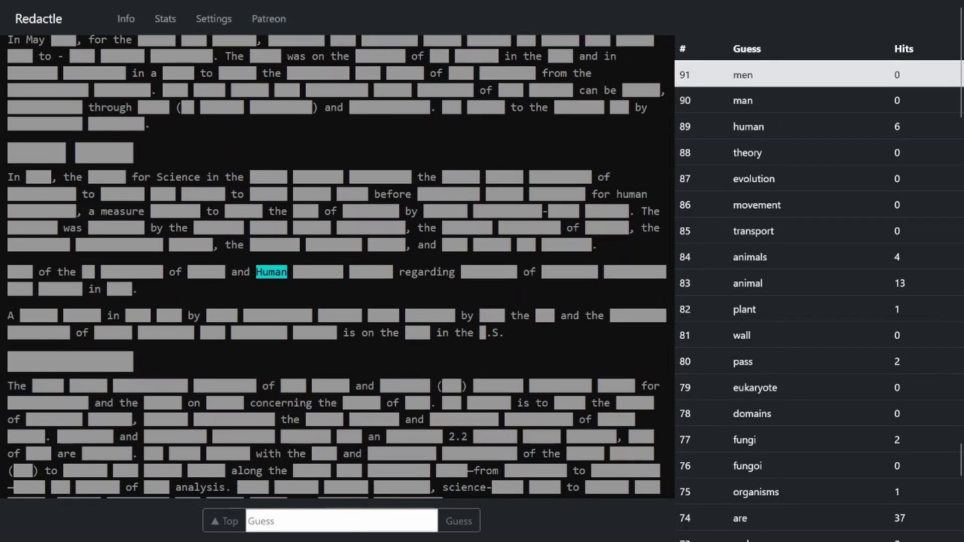
type("disease")
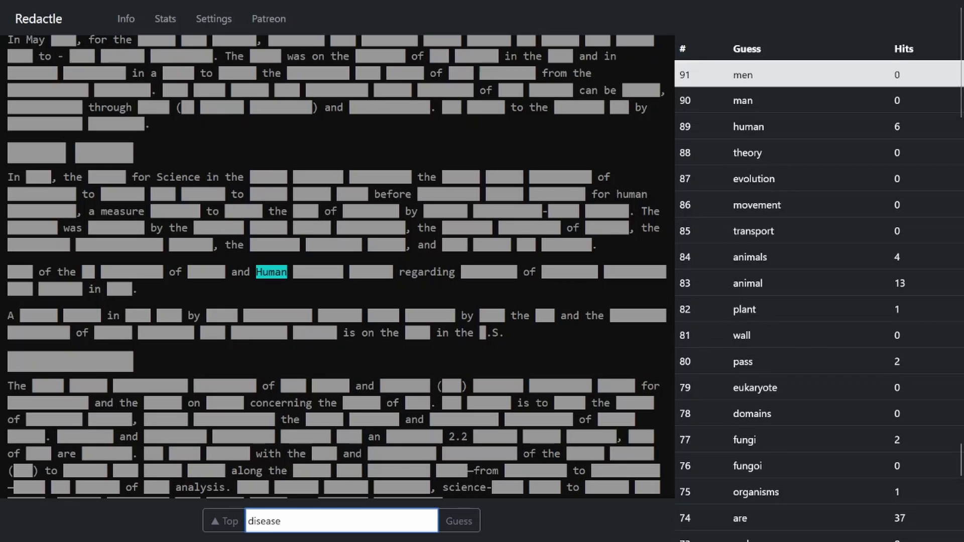
key("Return")
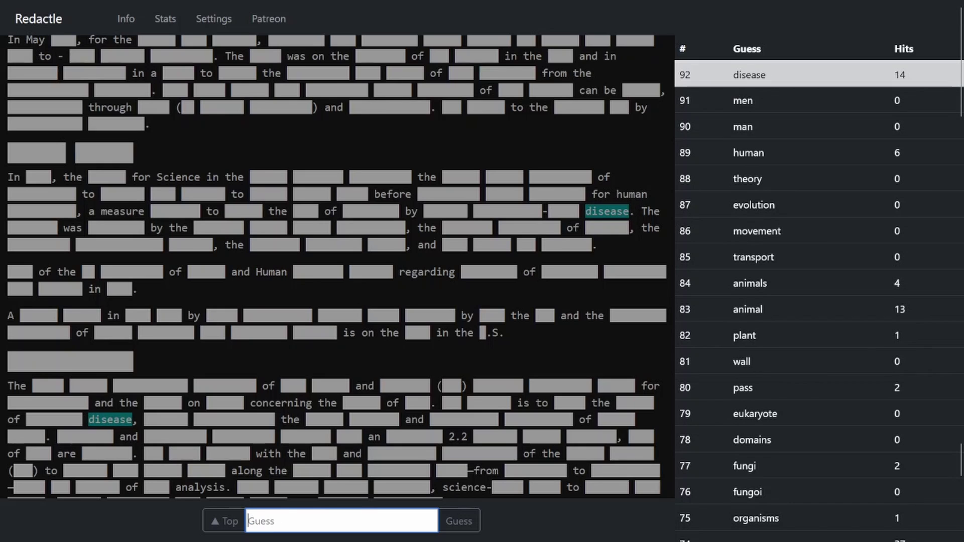
left_click(749, 75)
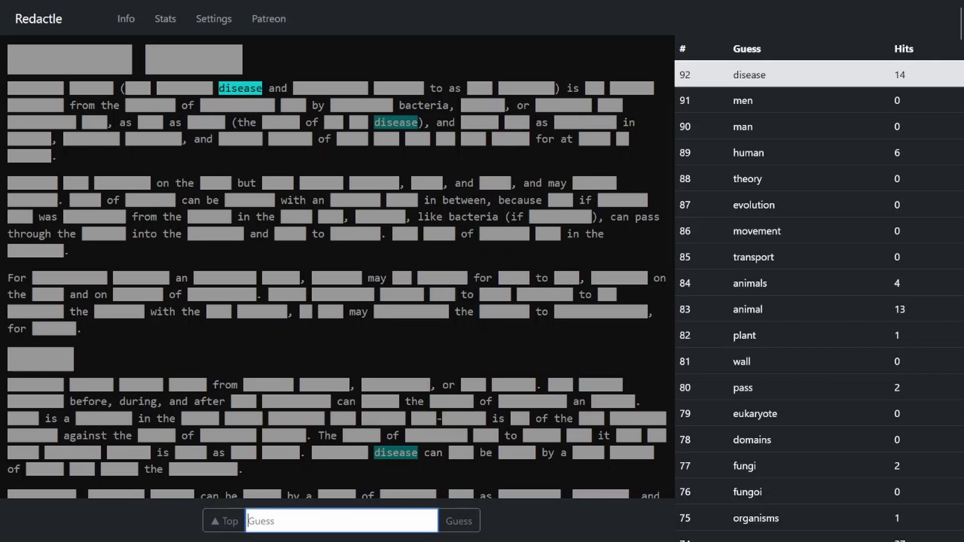
type("infection")
Guess infection, infect, infects, infected, stomach, digestion and ingestion; infection scores 7, stomach 5.
key("Return")
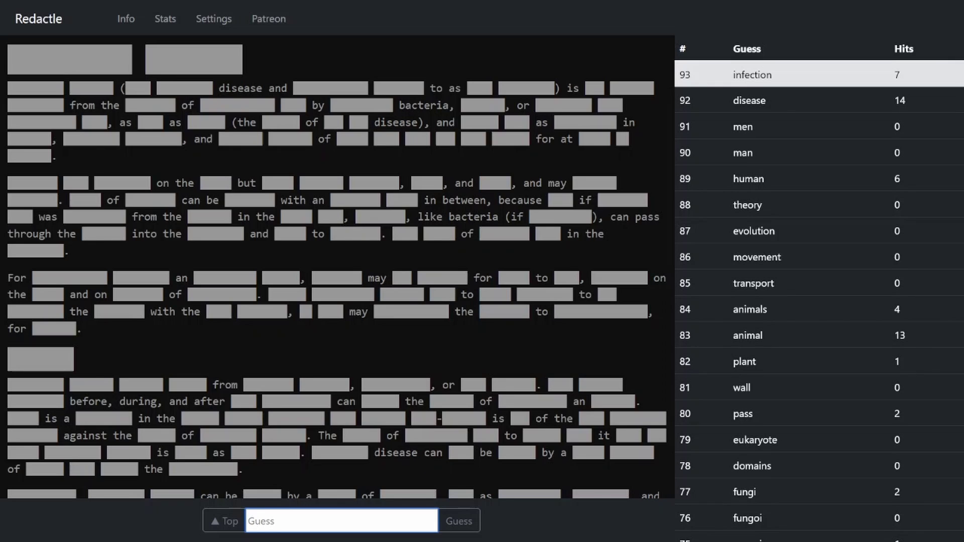
type("inf")
type("ect")
key("Return")
type("infect")
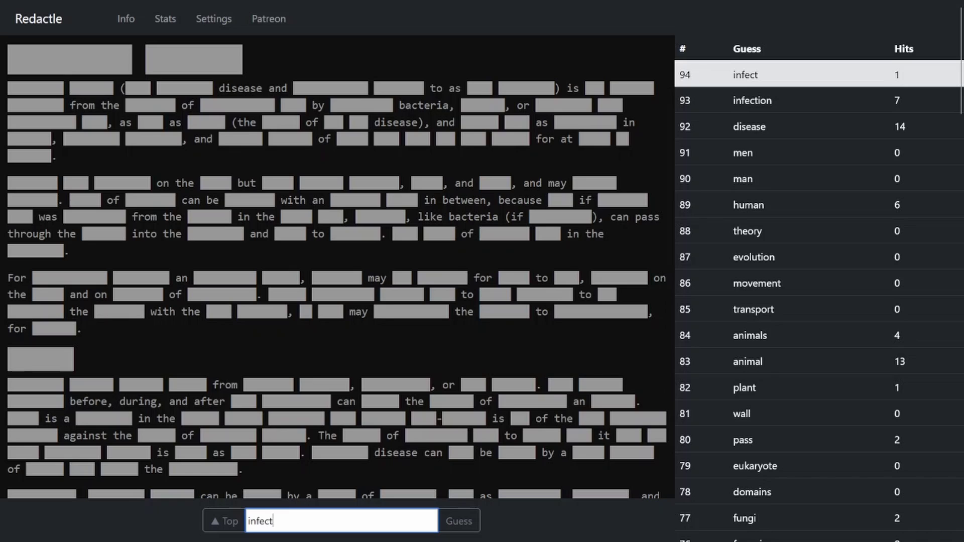
type("s")
key("Return")
type("infec")
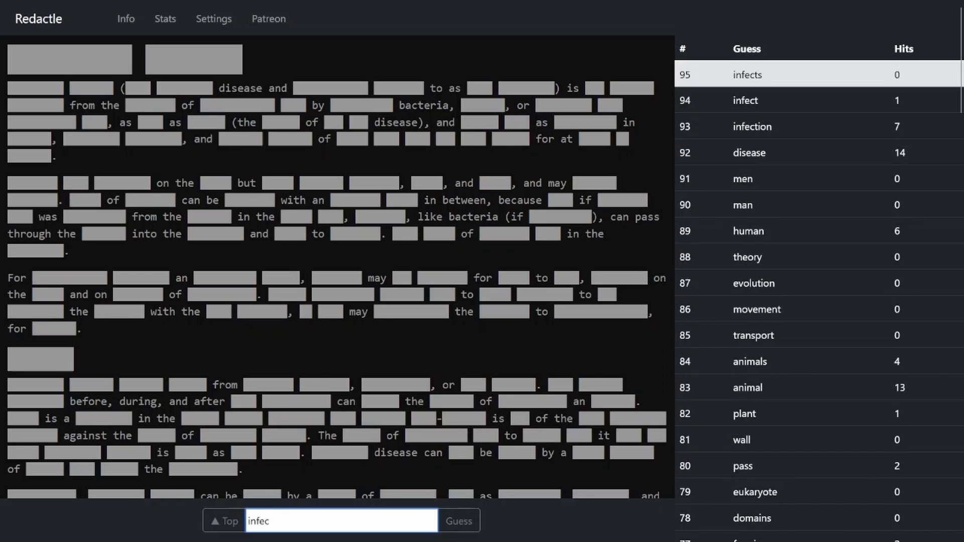
type("ted")
key("Return")
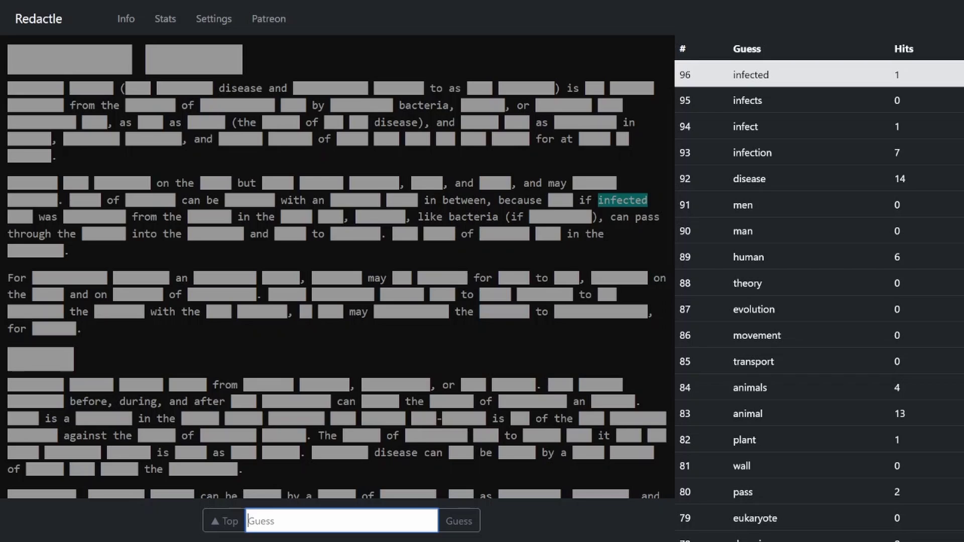
type("sstomach")
key("Return")
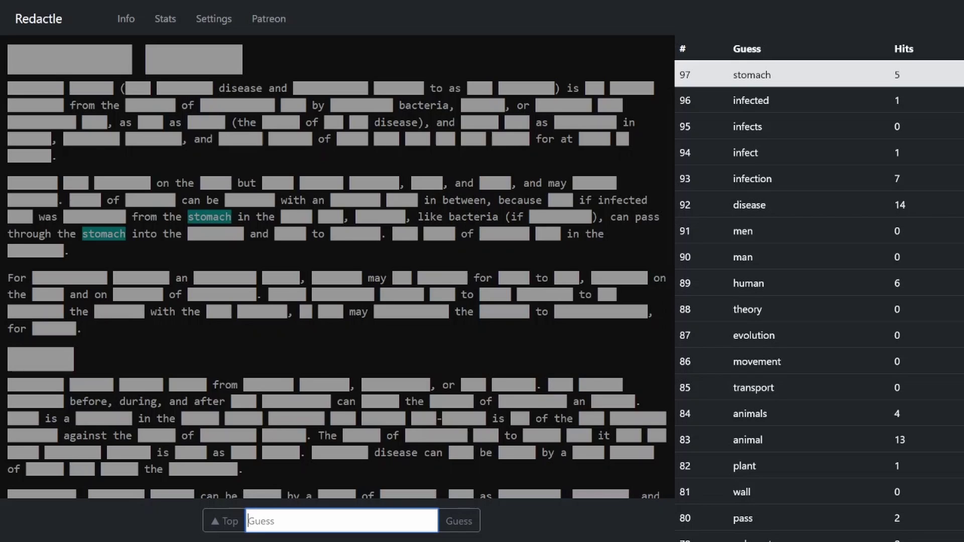
type("dige")
type("stion")
key("Return")
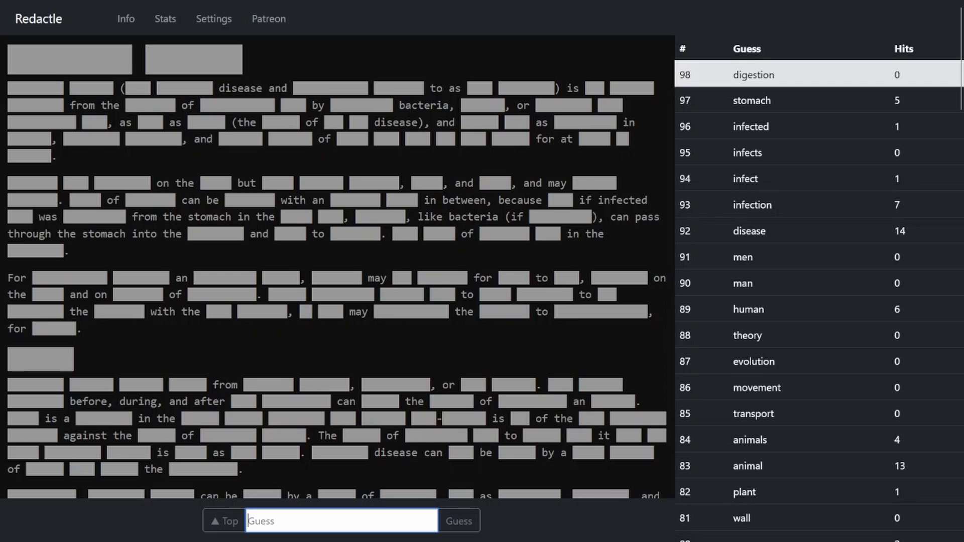
type("ingestion")
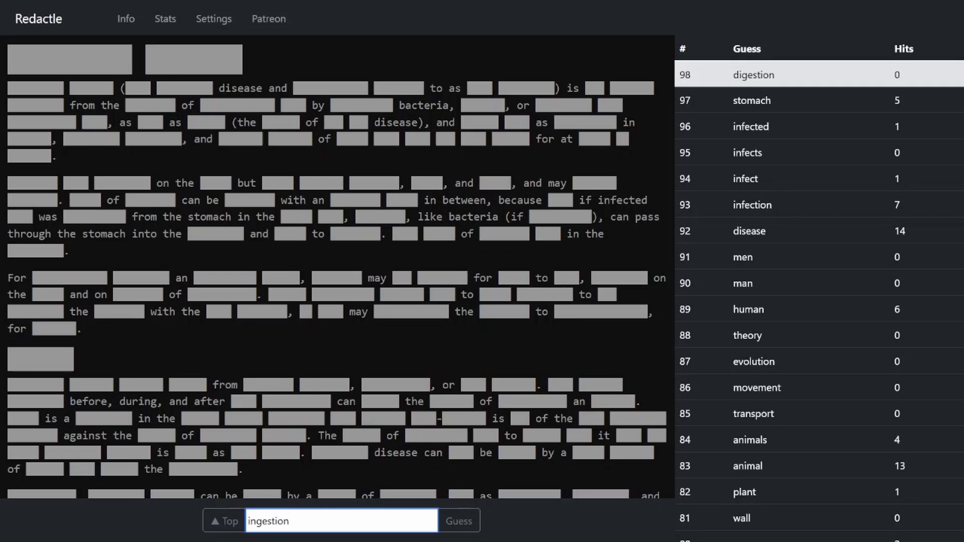
key("Return")
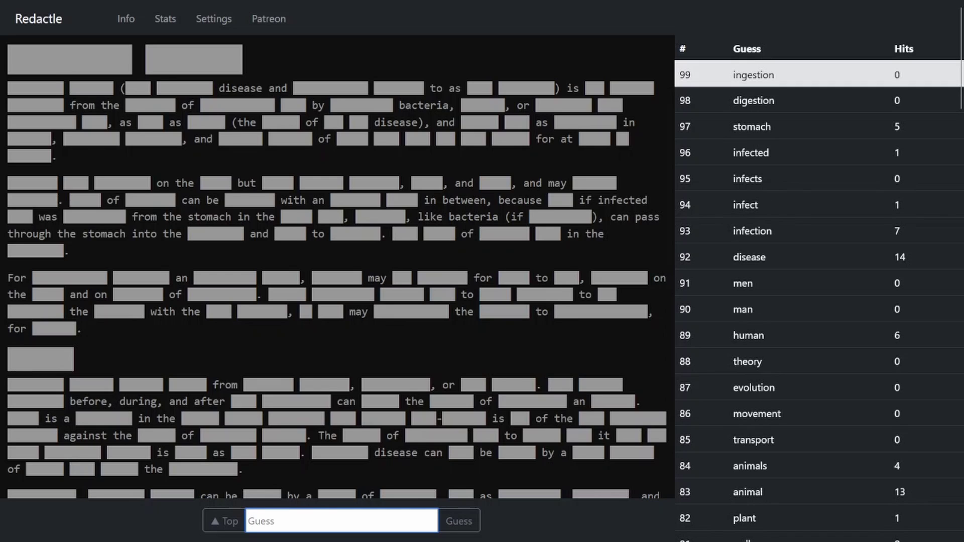
type("e")
key("BackSpace")
type("influence")
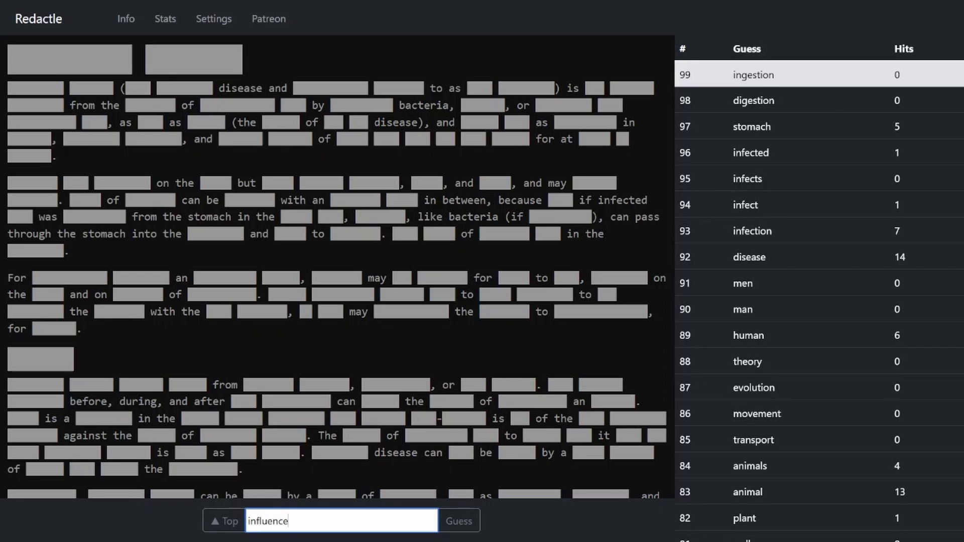
Guess influence (2 hits) and large (4 hits), discarding a half-typed entry.
key("Return")
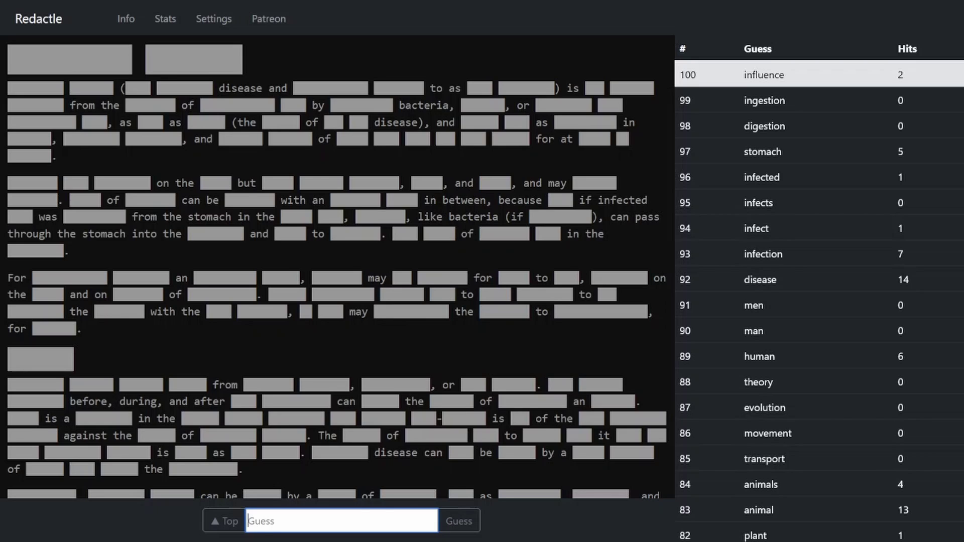
type("e")
key("BackSpace")
type("va")
key("BackSpace")
key("BackSpace")
type("co")
key("BackSpace")
key("BackSpace")
type("large")
key("Return")
type("intesting")
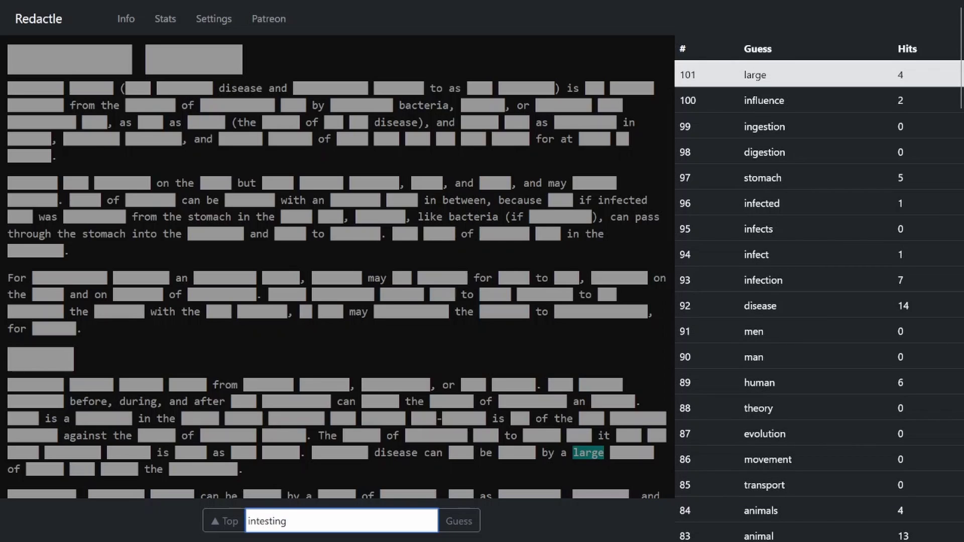
type("e")
Guess intestinge, intestine, intestines, found and syndrome; found scores 7, syndrome 3.
key("Return")
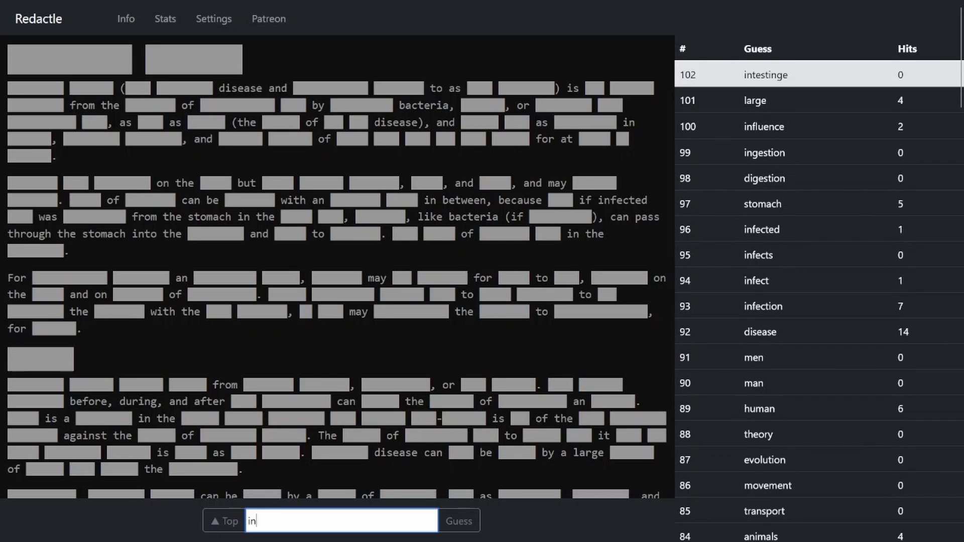
type("ins")
key("BackSpace")
type("testine")
key("Return")
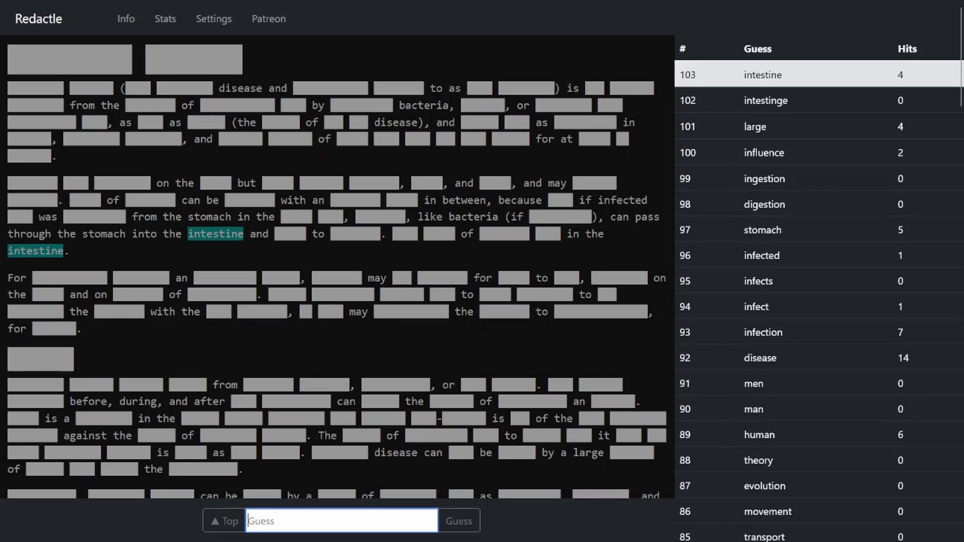
type("intestines")
key("Return")
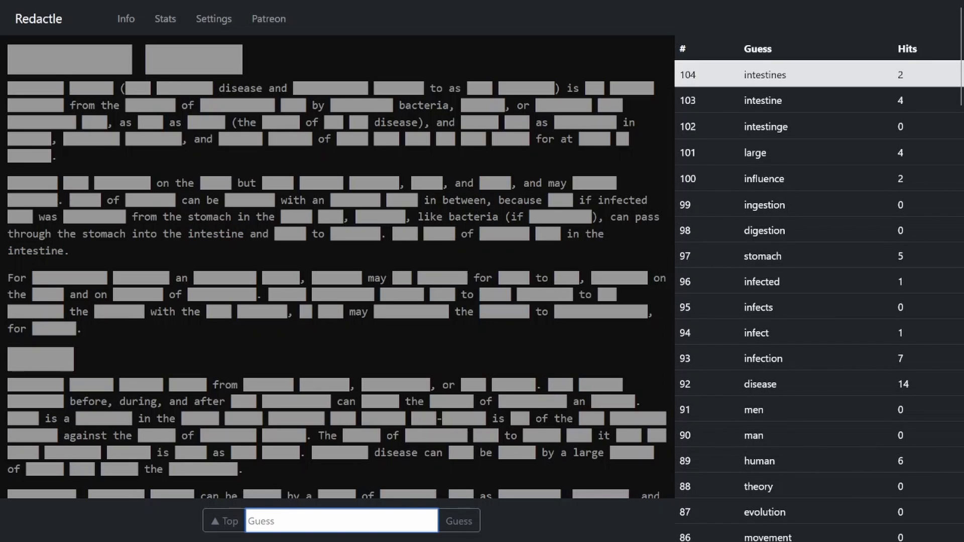
type("found")
key("Return")
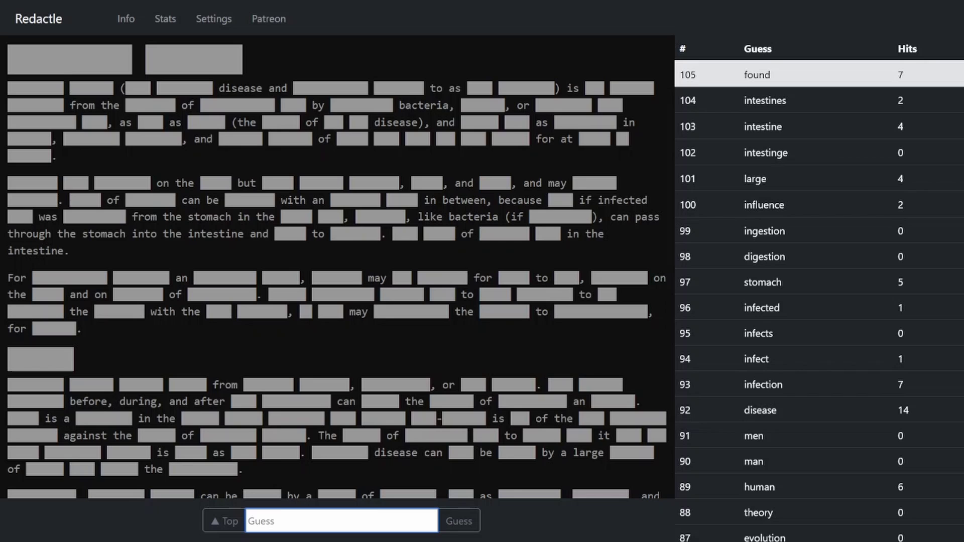
type("ay")
key("BackSpace")
key("BackSpace")
type("syndrome")
key("Return")
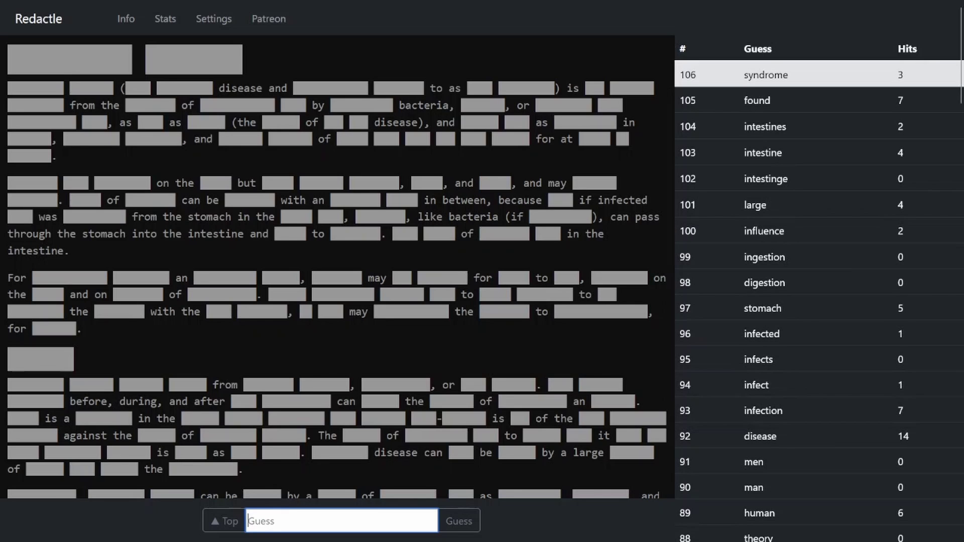
scroll(332, 272, "down", 3)
scroll(332, 272, "down", 4)
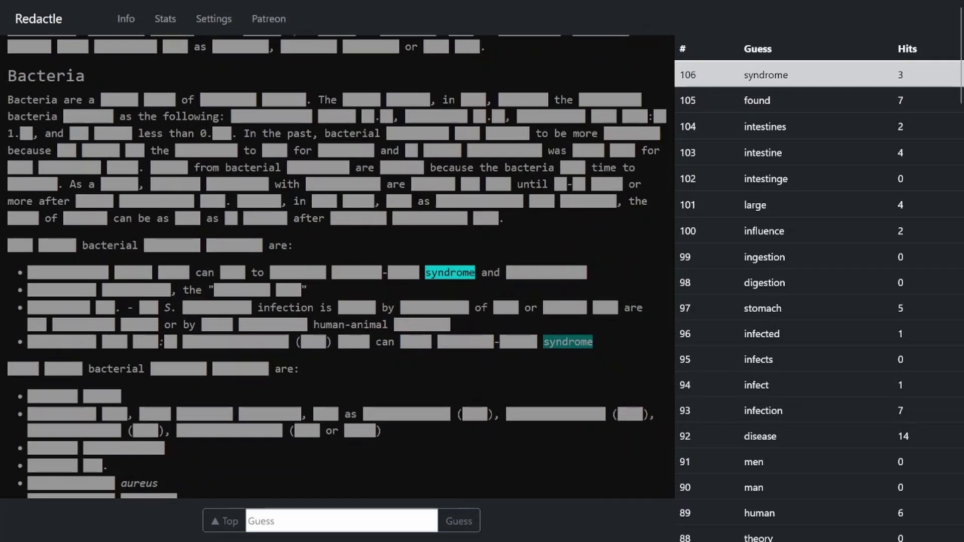
scroll(332, 272, "down", 1)
scroll(332, 271, "down", 4)
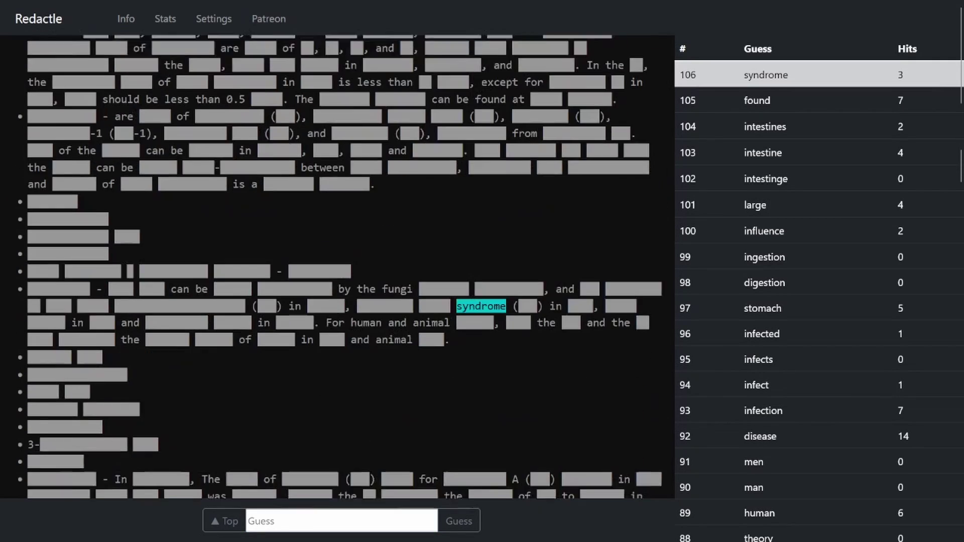
scroll(332, 271, "down", 2)
scroll(332, 272, "down", 3)
scroll(331, 271, "up", 8)
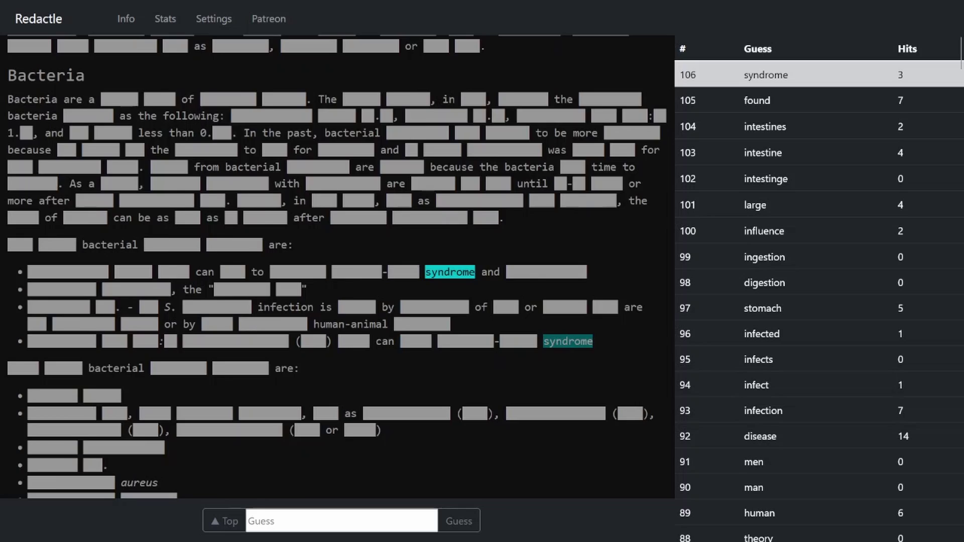
scroll(331, 272, "down", 6)
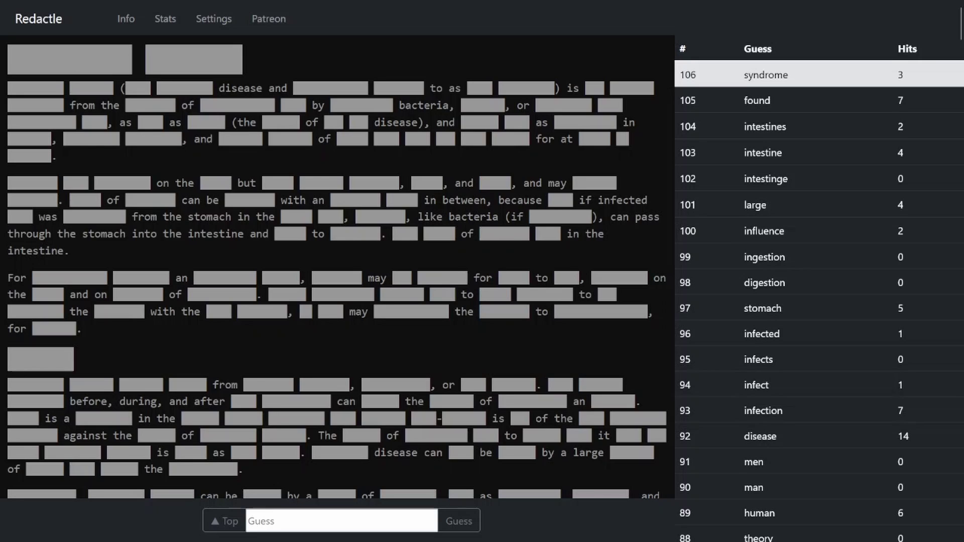
Guess illness (28 hits), digestive, digestion again, an and one (7 hits).
key("Tab")
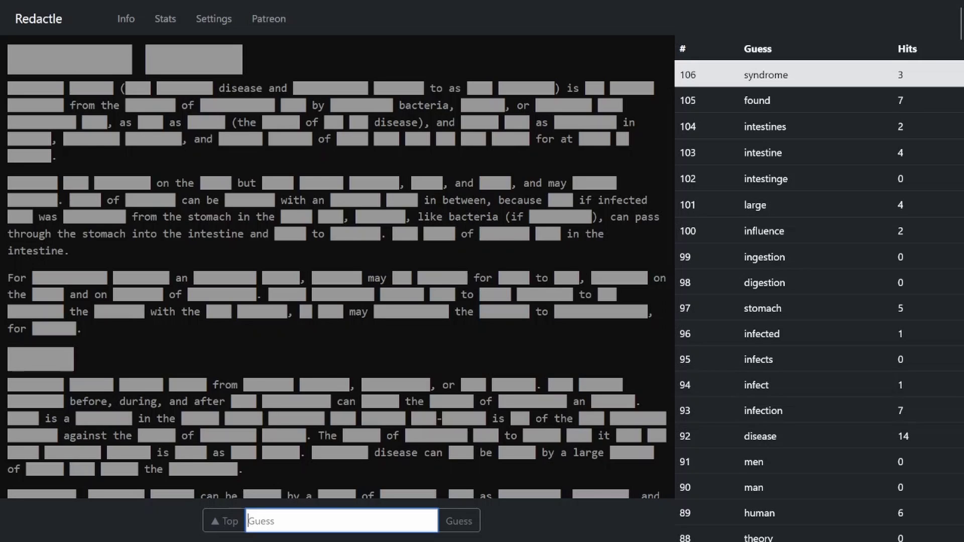
type("illness")
key("Return")
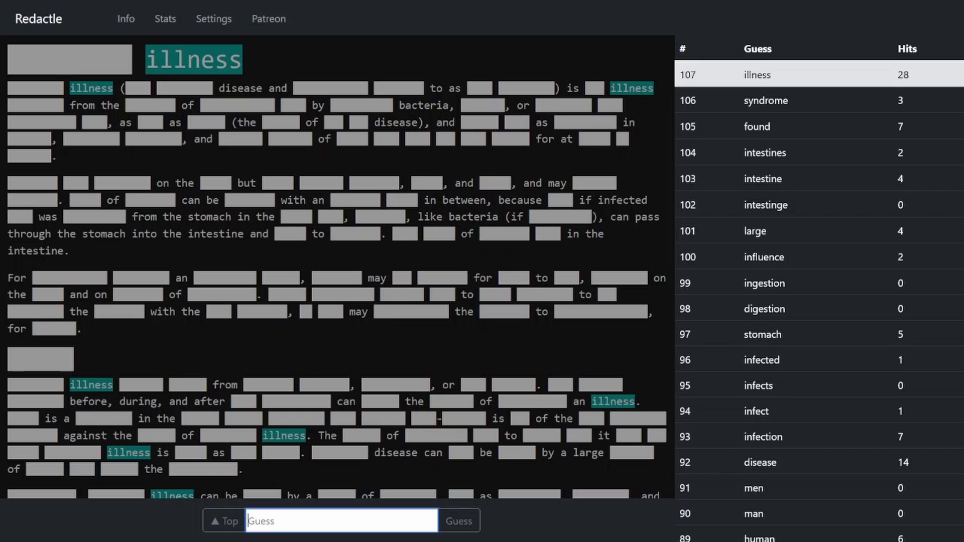
type("digestive")
key("Return")
type("d")
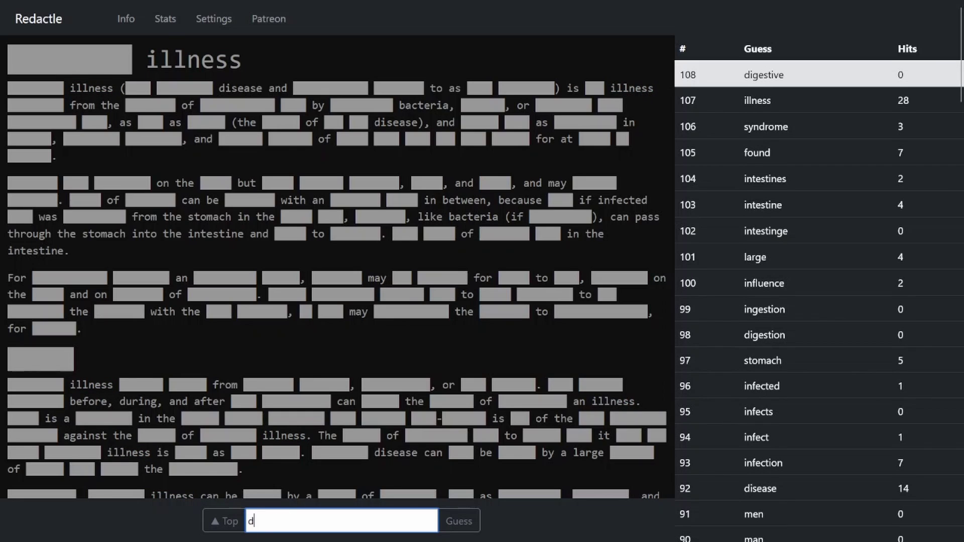
type("igestion")
key("Return")
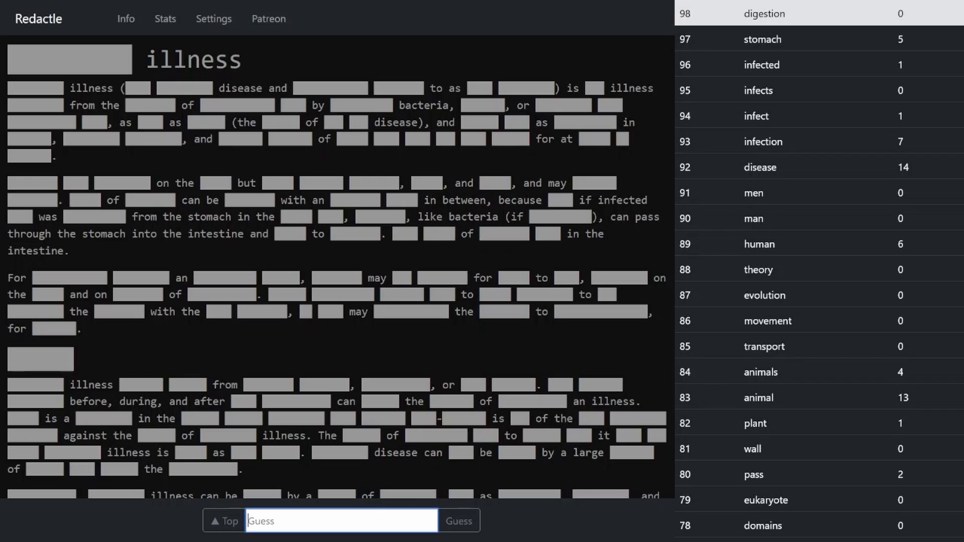
type("an")
key("Return")
type("one")
key("Return")
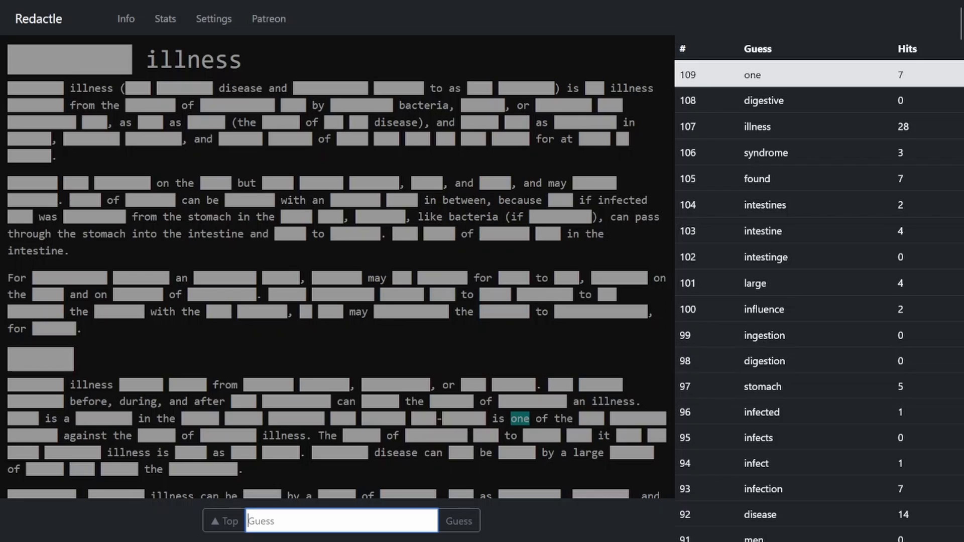
Guess gonorrhea, lung, throat, liver, invasive, invasion and inflammatory; only liver scores four hits.
left_click(68, 60)
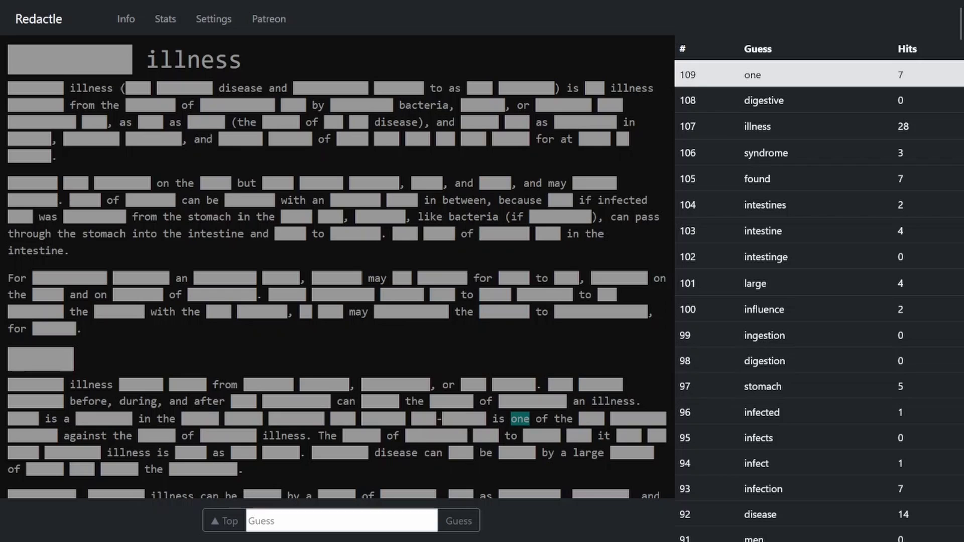
type("gonor")
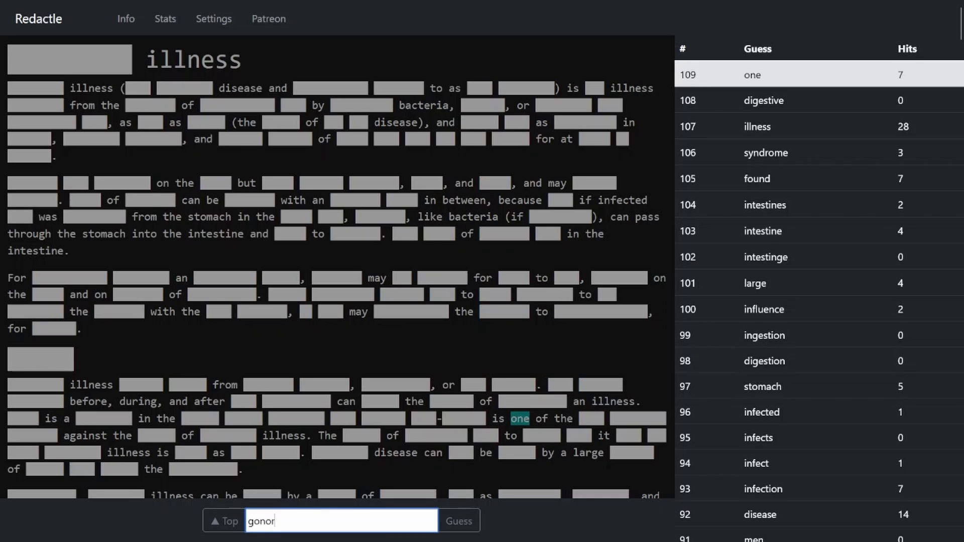
type("rhea")
key("Return")
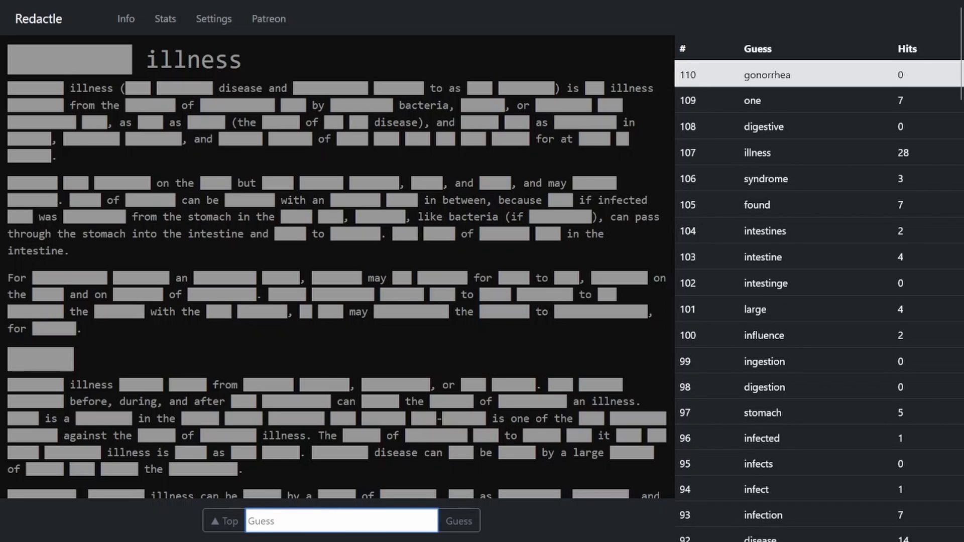
type("gono")
key("BackSpace")
key("BackSpace")
key("BackSpace")
type("lu")
type("ng")
key("Return")
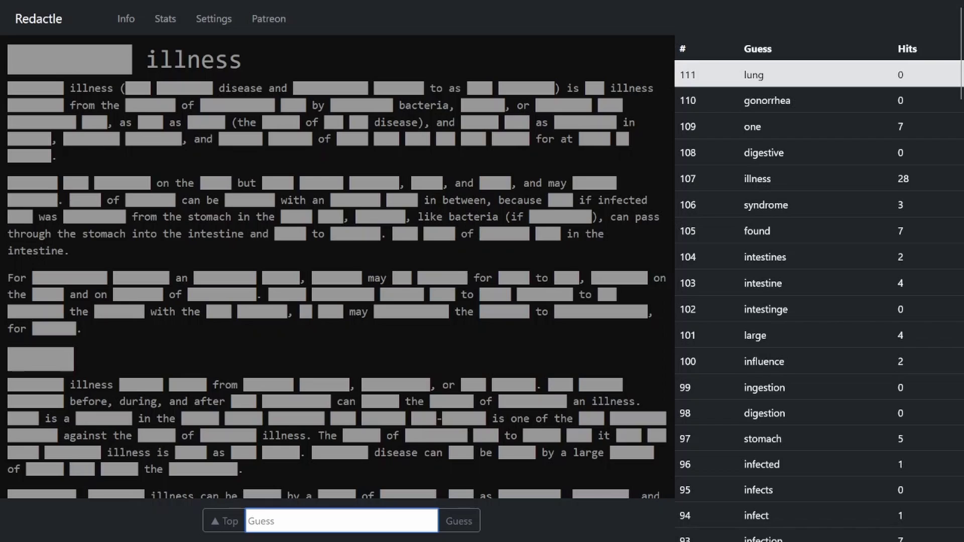
type("throat")
key("Return")
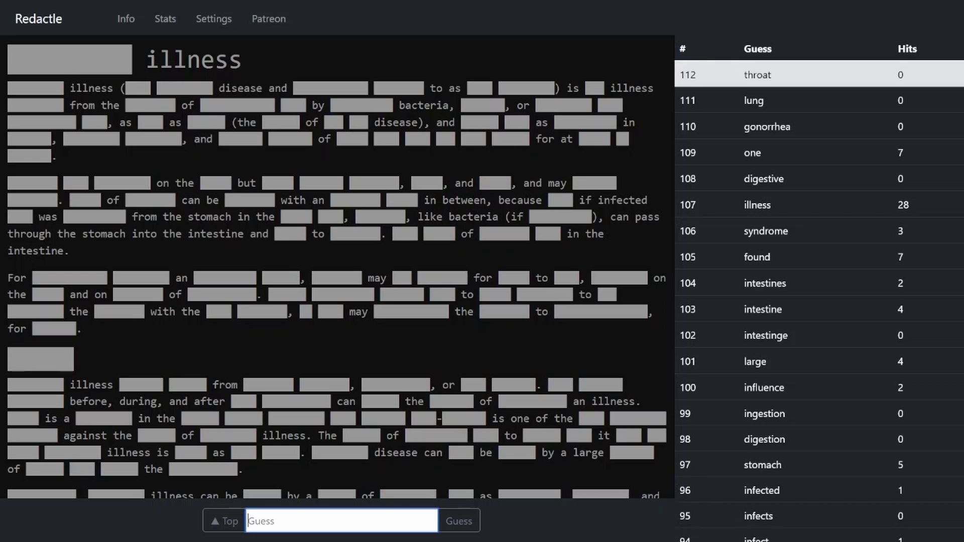
type("liver")
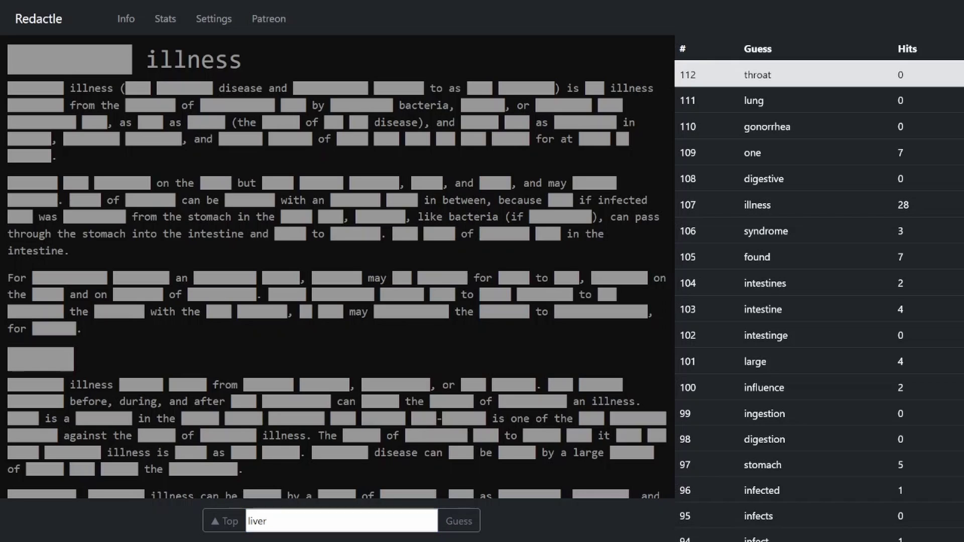
key("Return")
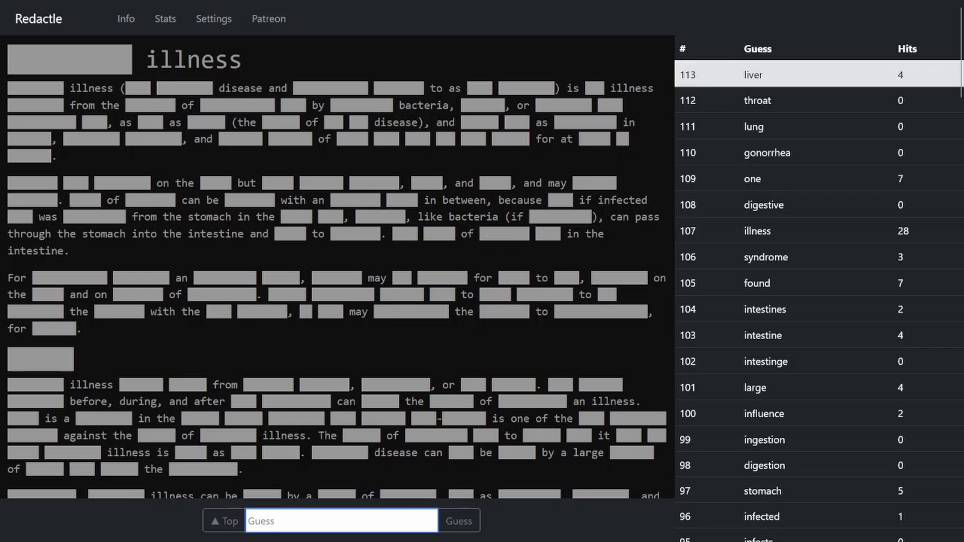
type("invasive")
key("Return")
type("invasion")
key("Return")
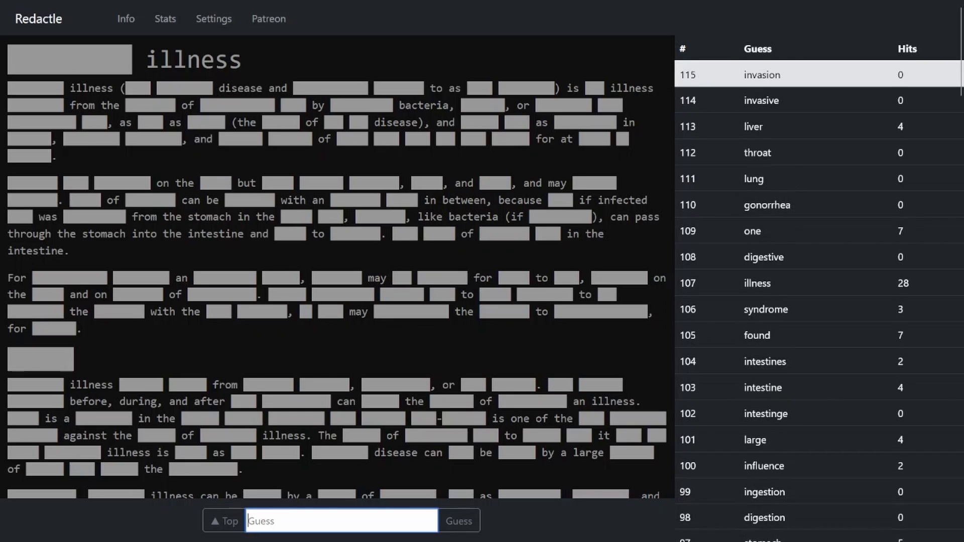
type("infla")
type("mmatory")
key("Return")
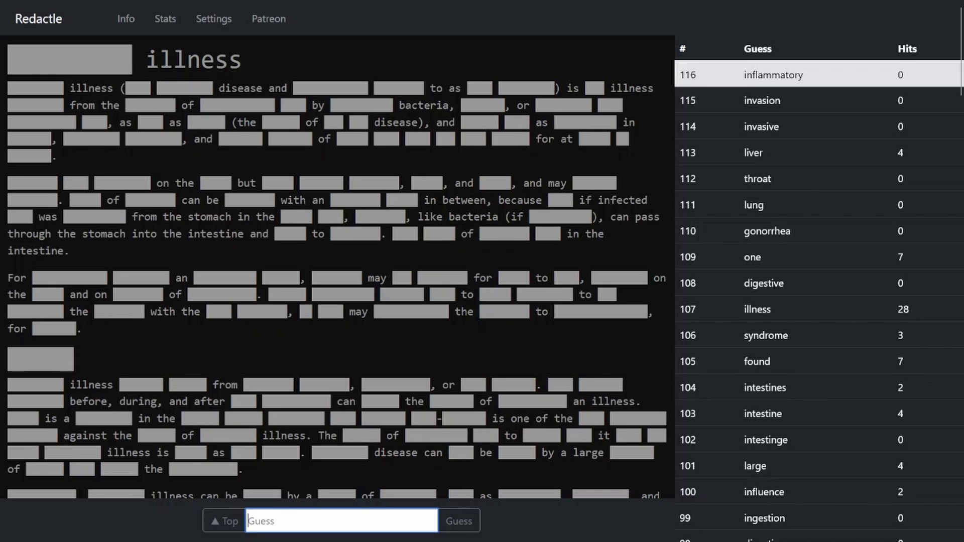
type("bacterial")
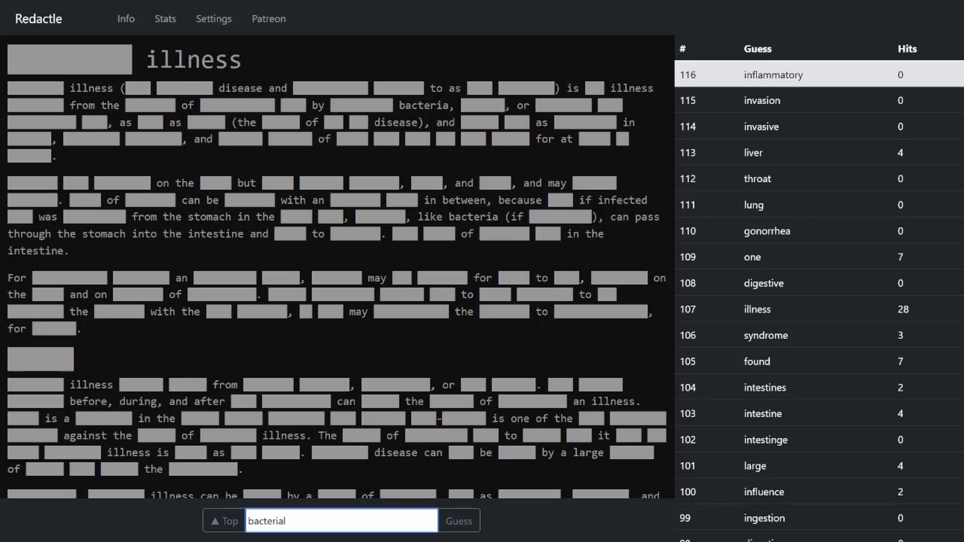
Try bacterial again, small and food; food reveals 76 occurrences across the article.
key("Return")
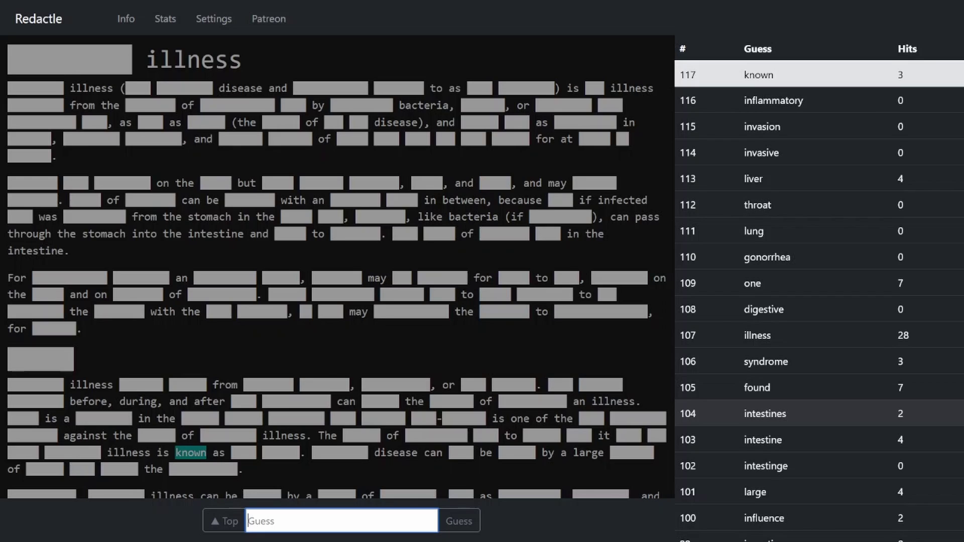
type("small")
key("Return")
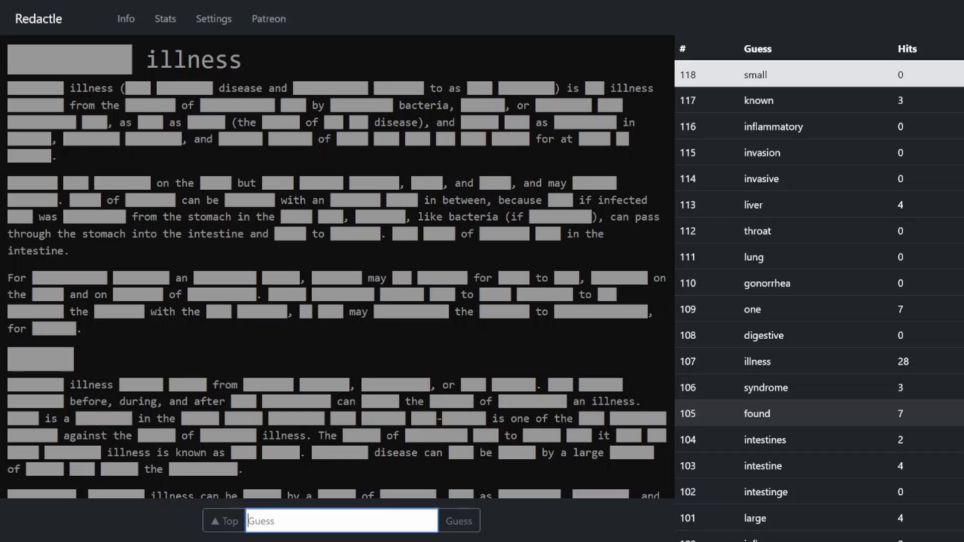
type("food")
key("Return")
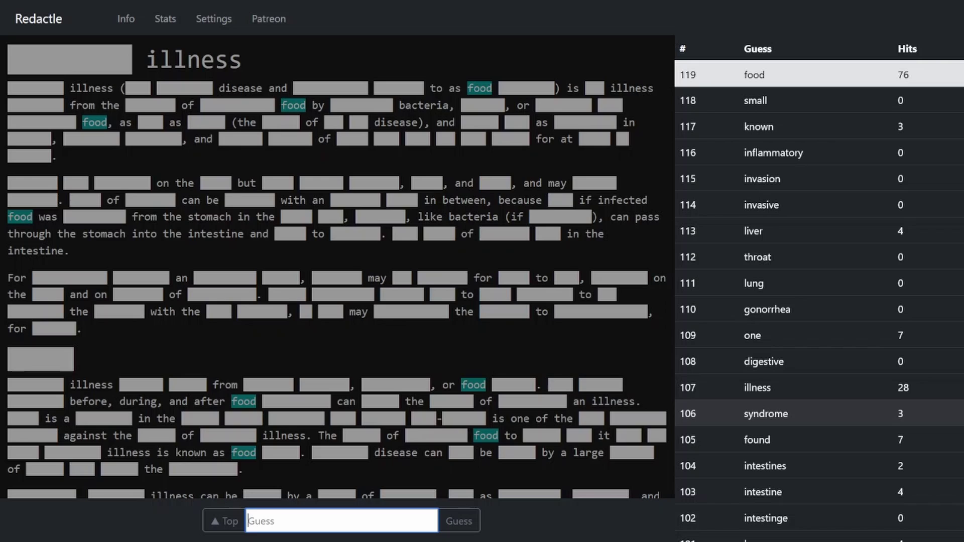
type("foodborne")
Guess foodborne (52 hits), revealing the entire Foodborne illness article and title.
key("Return")
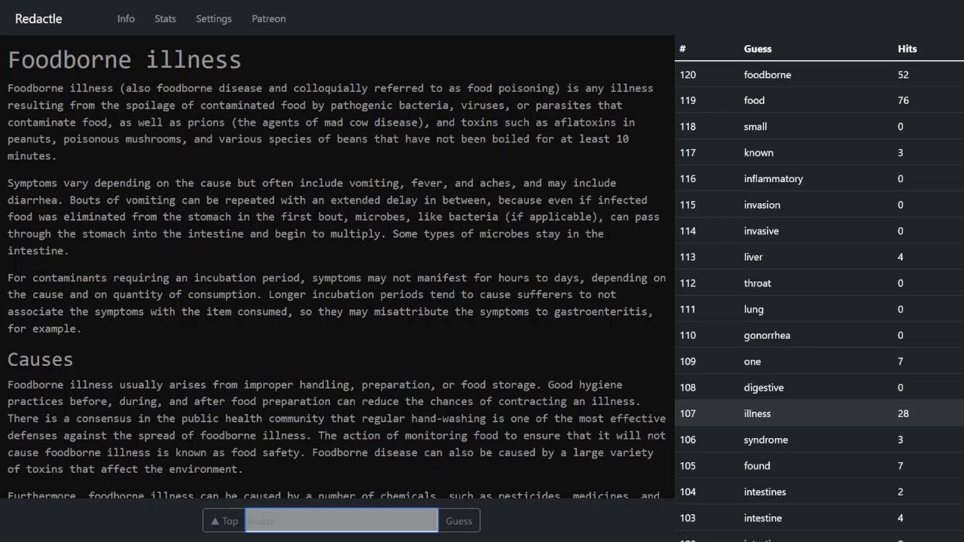
scroll(819, 316, "down", 5)
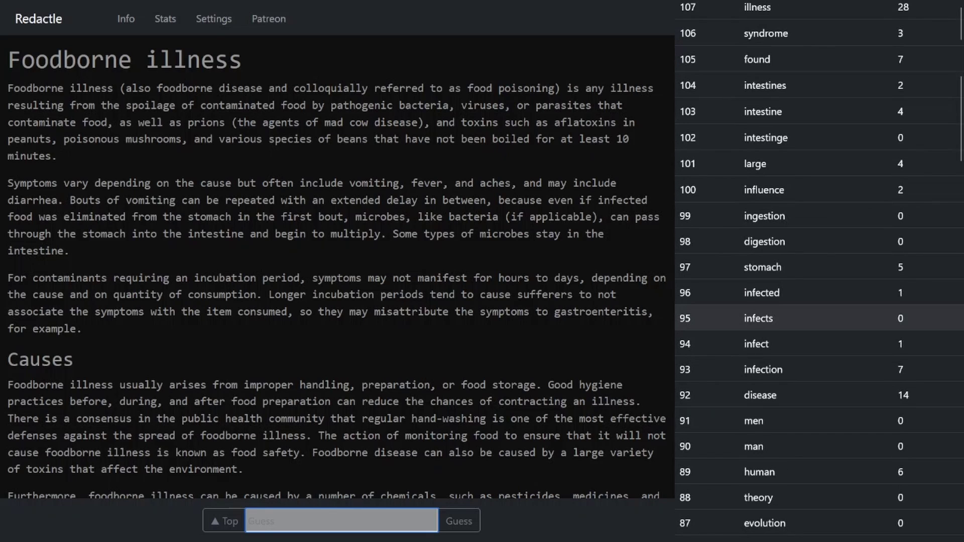
scroll(819, 316, "down", 5)
scroll(819, 317, "down", 3)
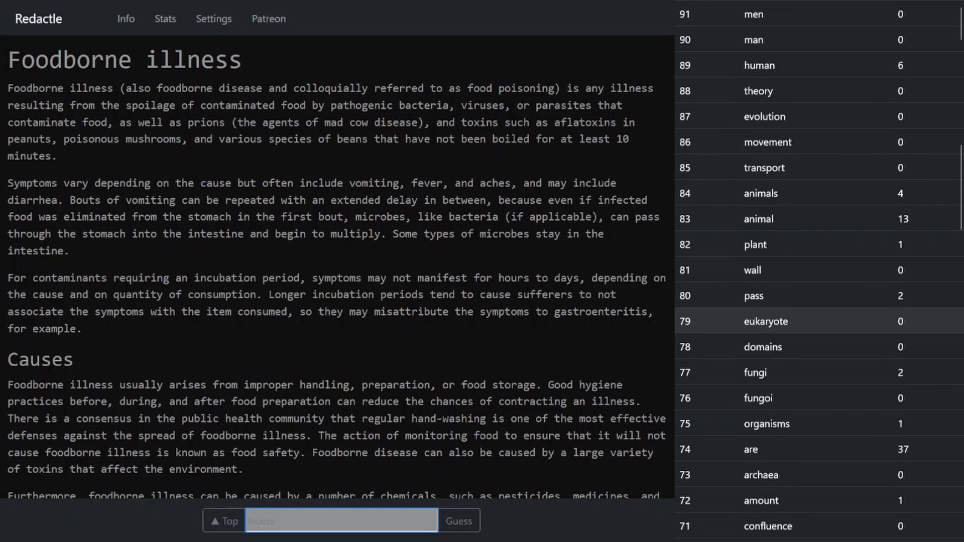
scroll(820, 317, "down", 3)
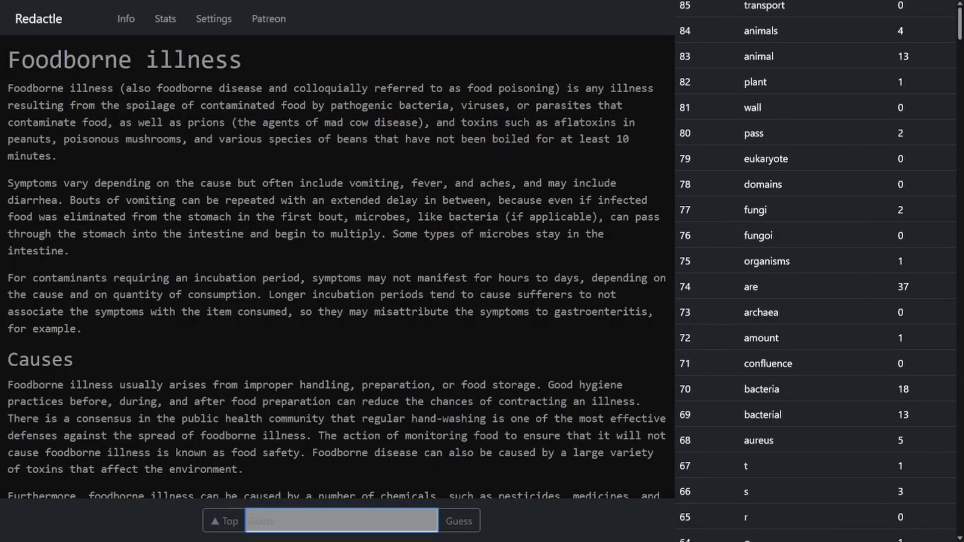
scroll(332, 272, "down", 15)
scroll(332, 272, "down", 10)
scroll(332, 271, "down", 10)
scroll(332, 271, "up", 12)
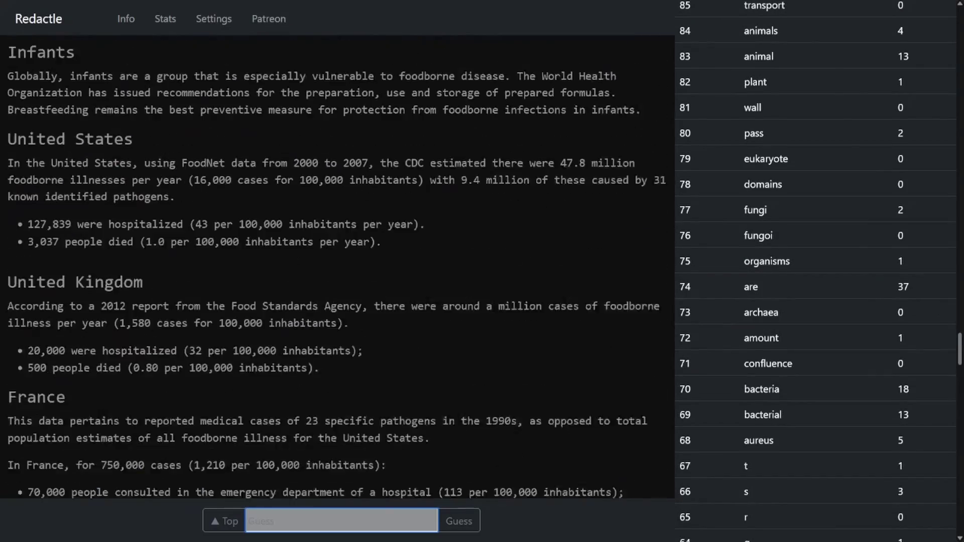
scroll(332, 271, "up", 10)
scroll(332, 271, "up", 10)
scroll(331, 272, "up", 10)
scroll(331, 271, "up", 8)
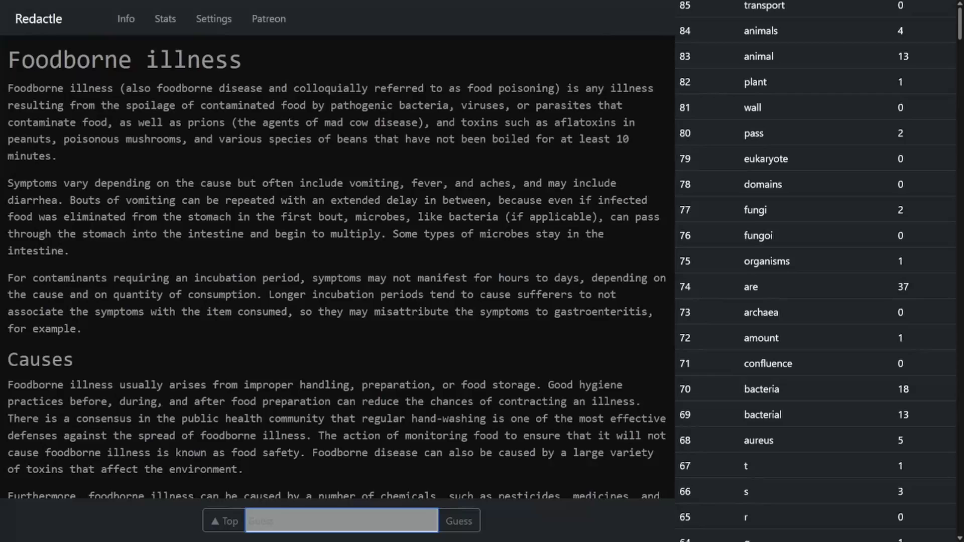
scroll(818, 271, "down", 5)
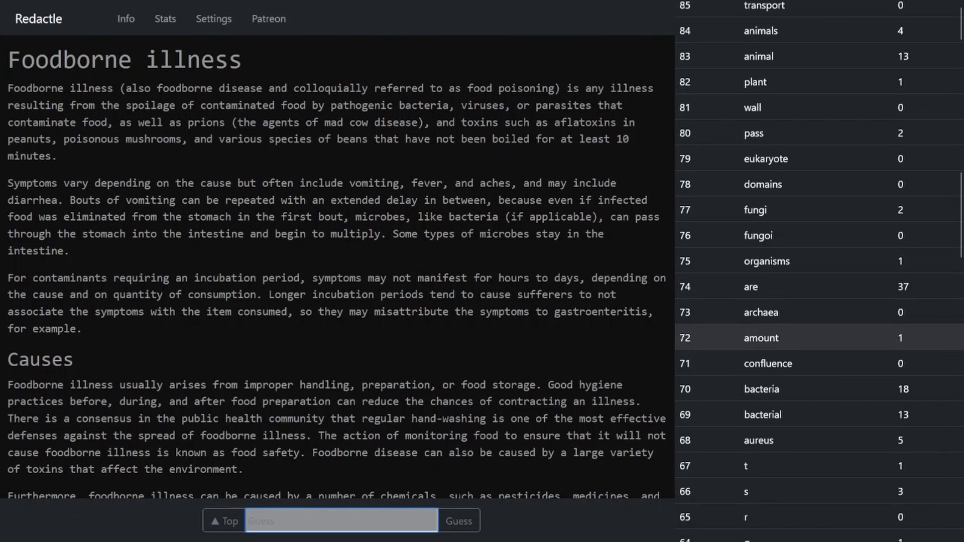
scroll(818, 271, "down", 3)
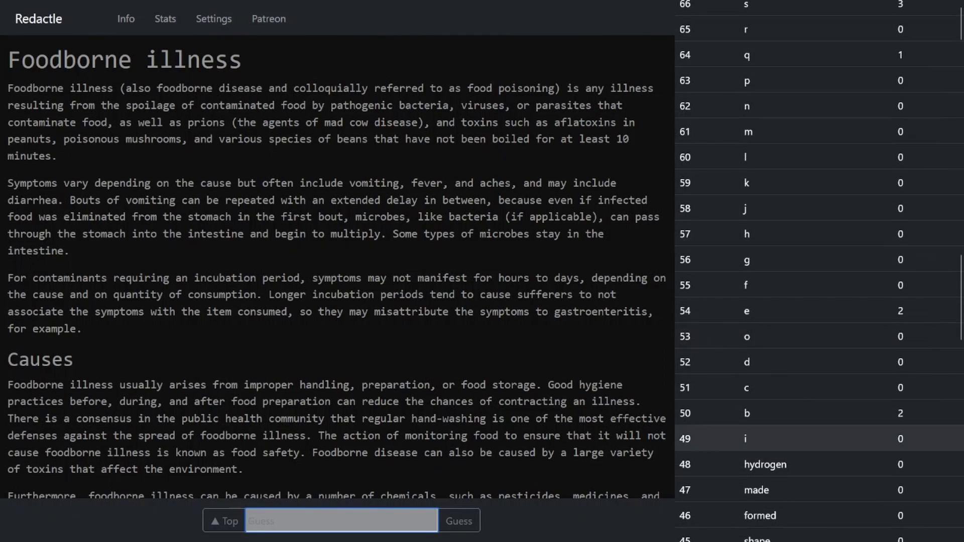
scroll(817, 271, "up", 3)
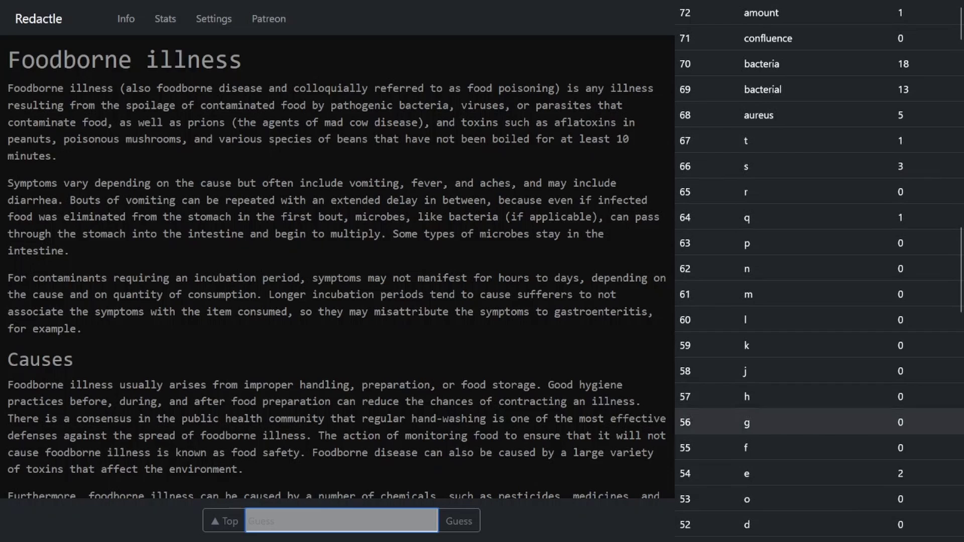
scroll(817, 271, "down", 3)
scroll(817, 271, "up", 3)
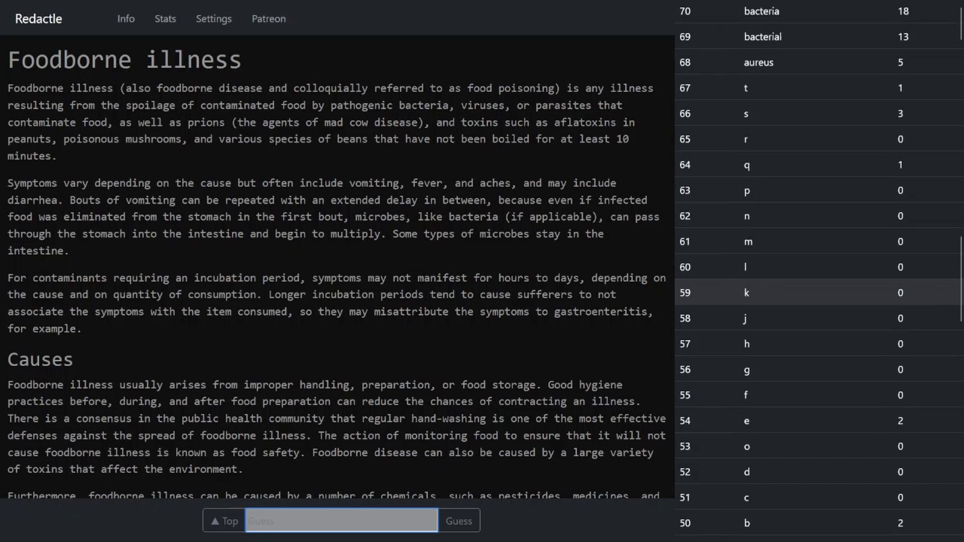
Revisit 'aureus' in Staphylococcus aureus, return to the top, and reload to show the 120-guess summary.
left_click(817, 115)
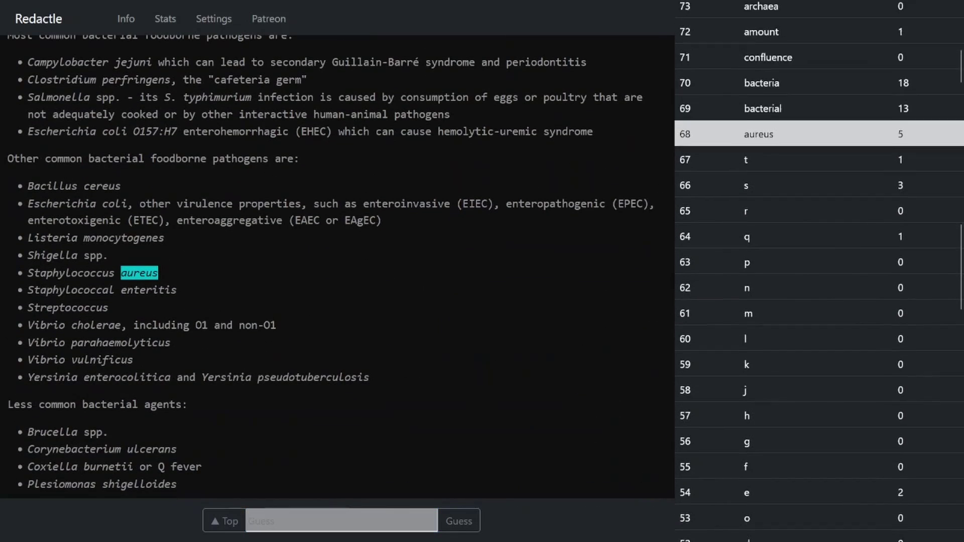
scroll(817, 226, "down", 5)
scroll(818, 301, "up", 3)
scroll(818, 227, "up", 3)
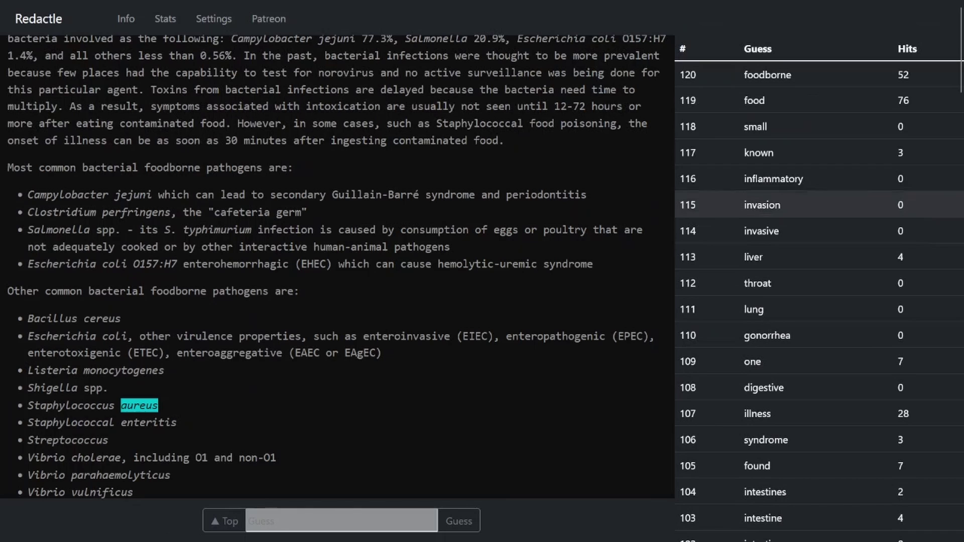
scroll(817, 326, "down", 4)
left_click(817, 440)
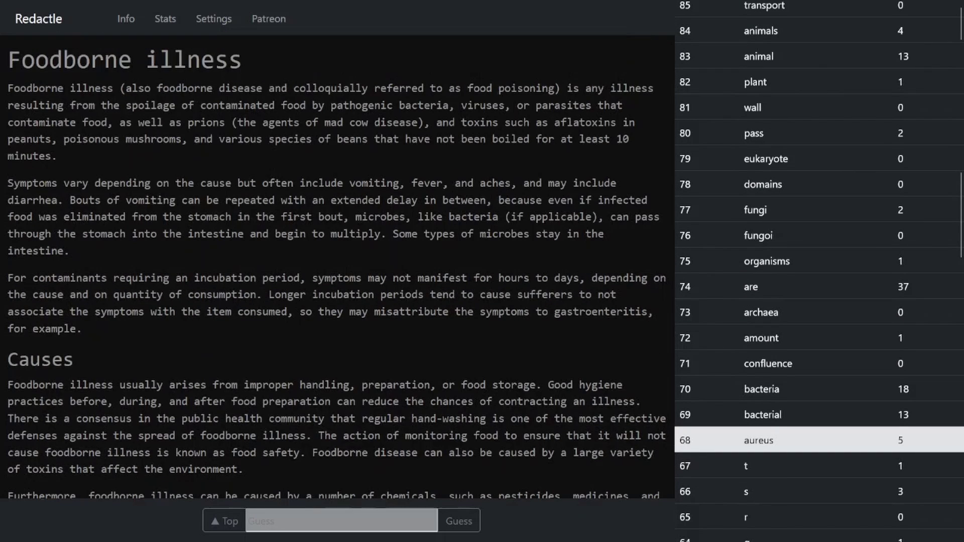
key("F5")
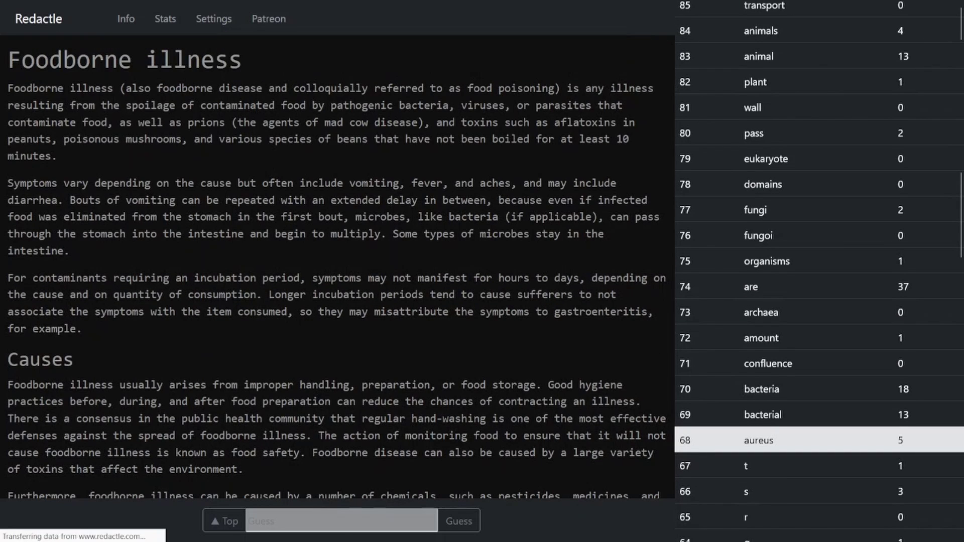